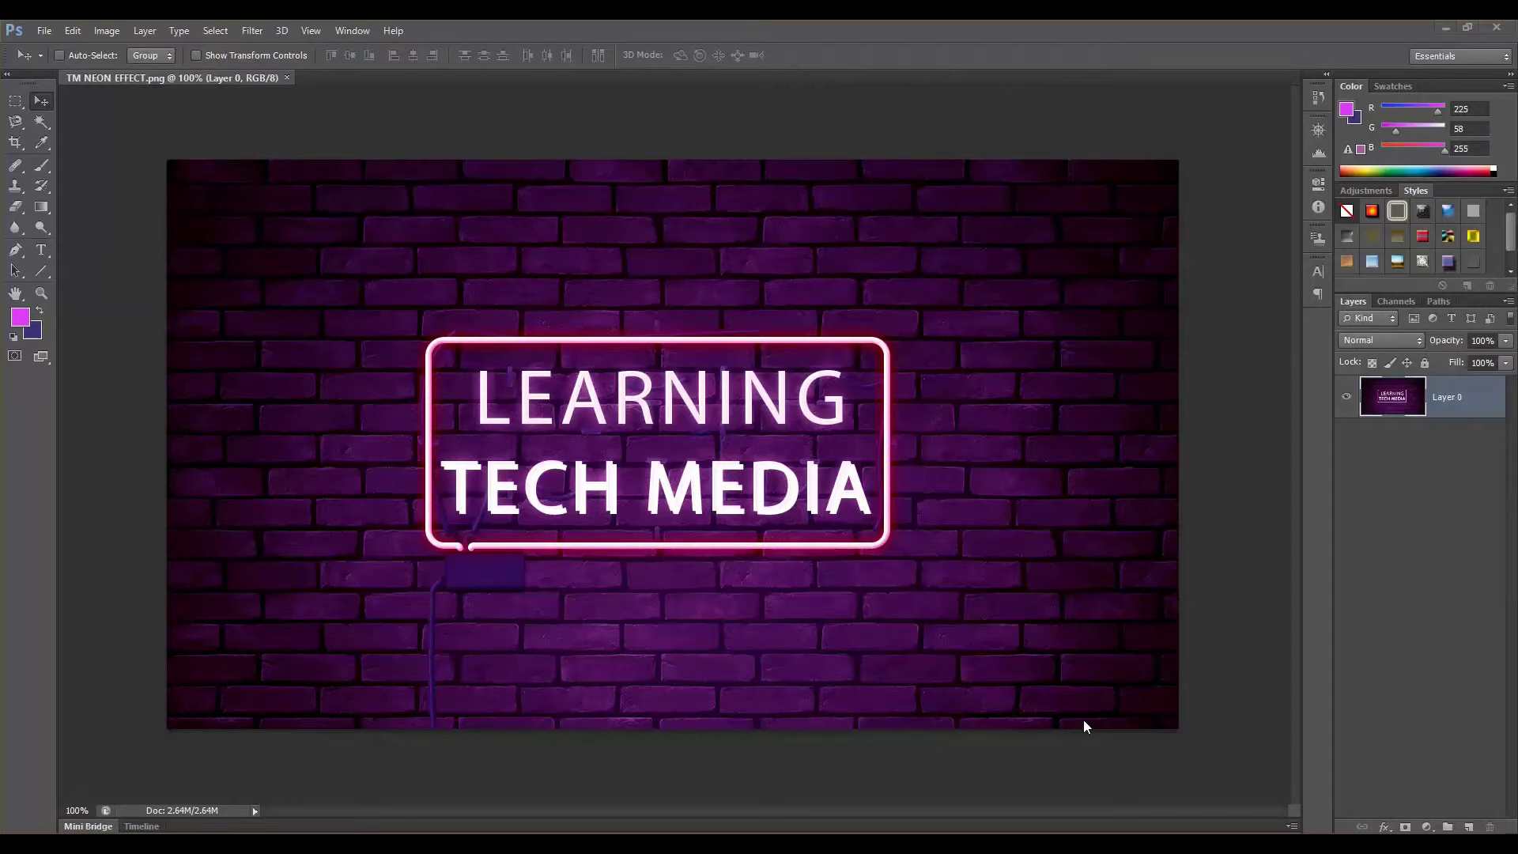
Select the standard Eraser Tool and enlarge its brush to 27 px
{"action": "left_click", "coordinate": [16, 210]}
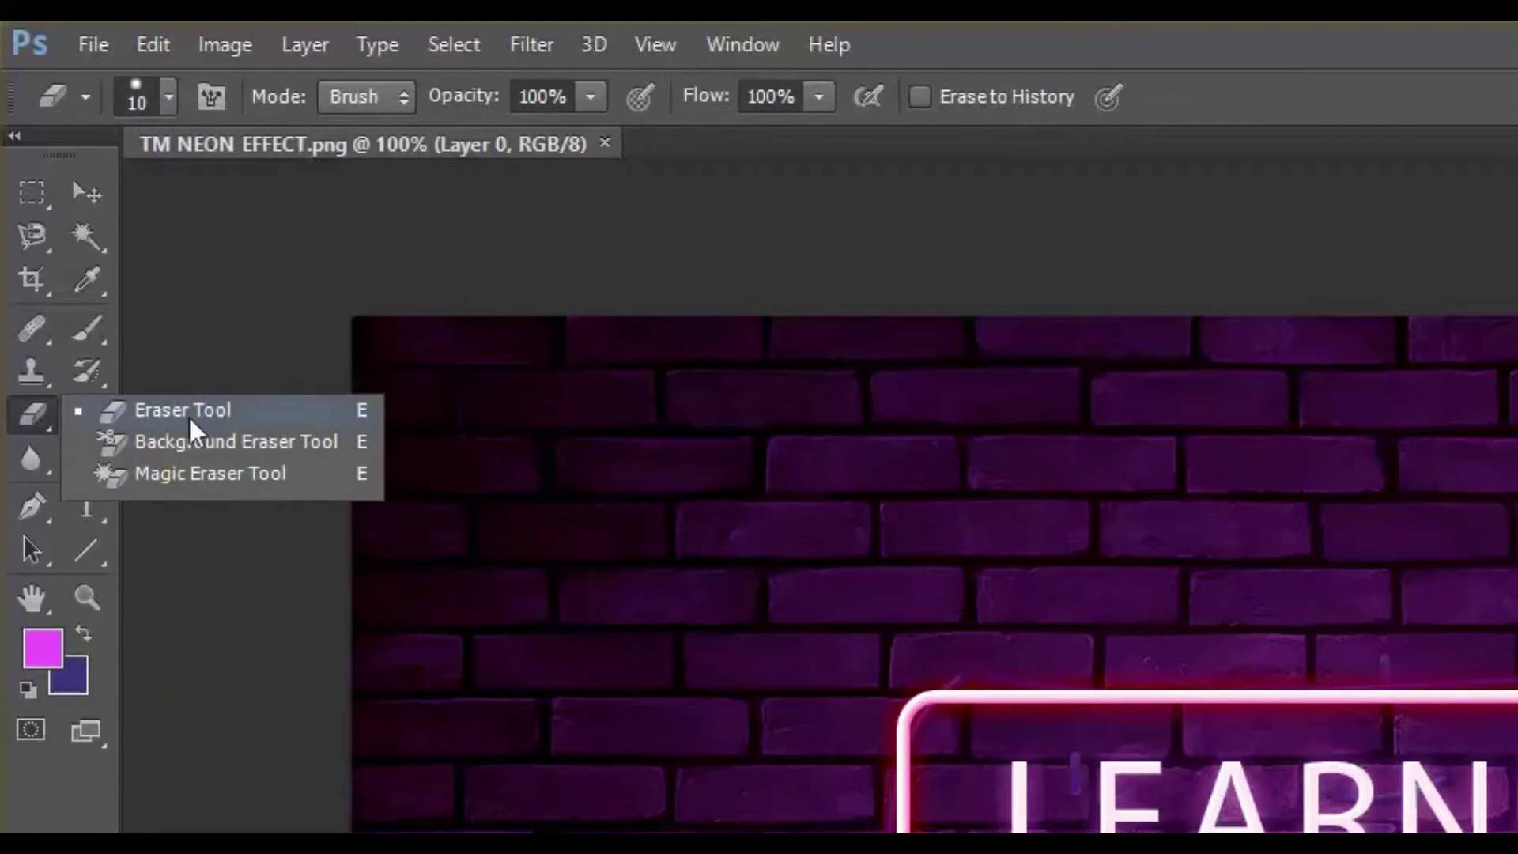
{"action": "left_click", "coordinate": [365, 419]}
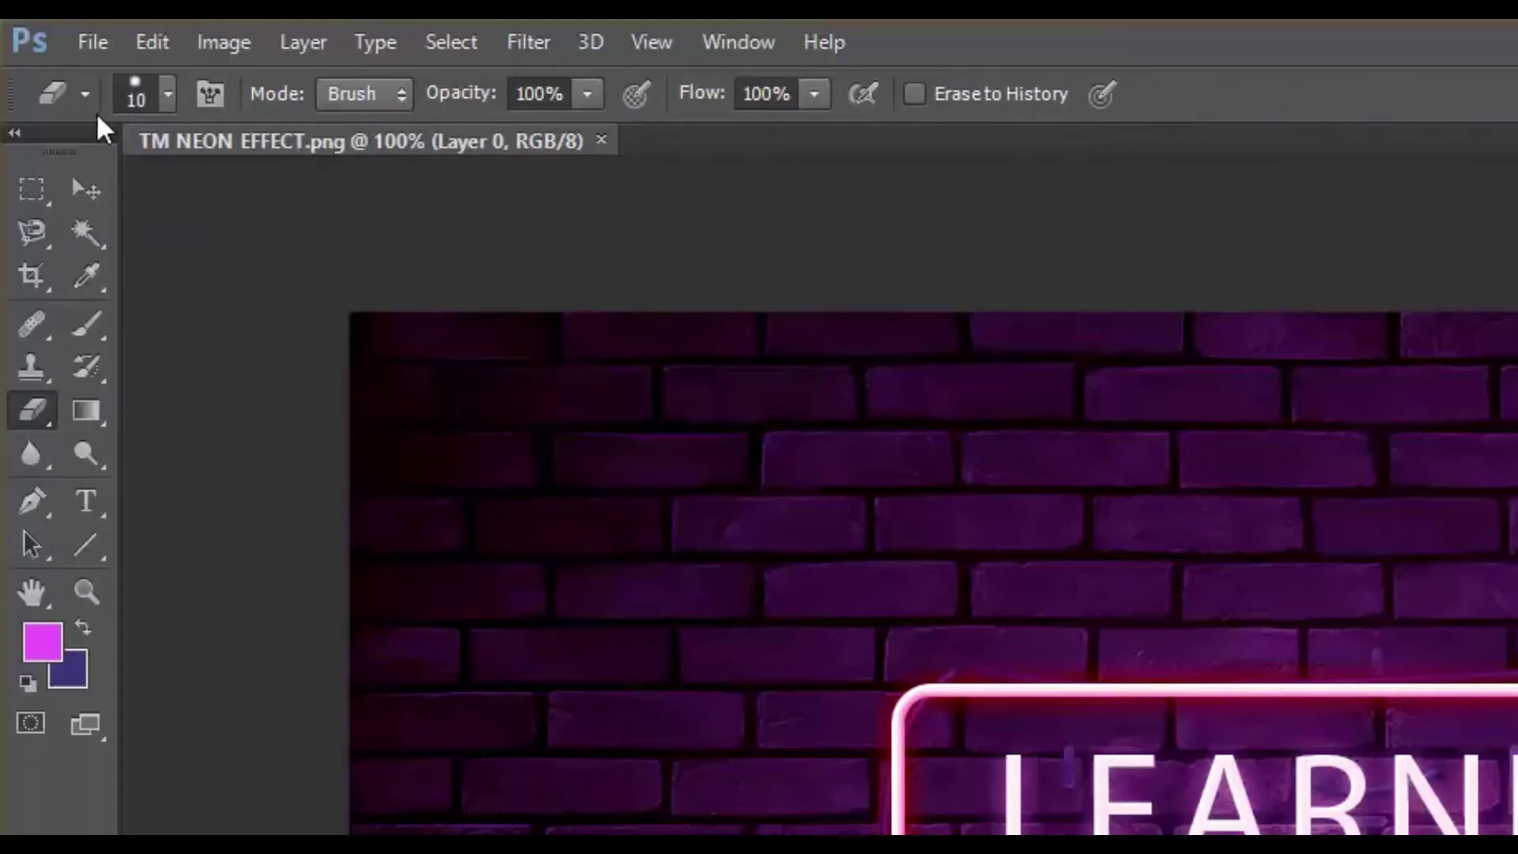
{"action": "left_click", "coordinate": [83, 91]}
{"action": "left_click", "coordinate": [172, 90]}
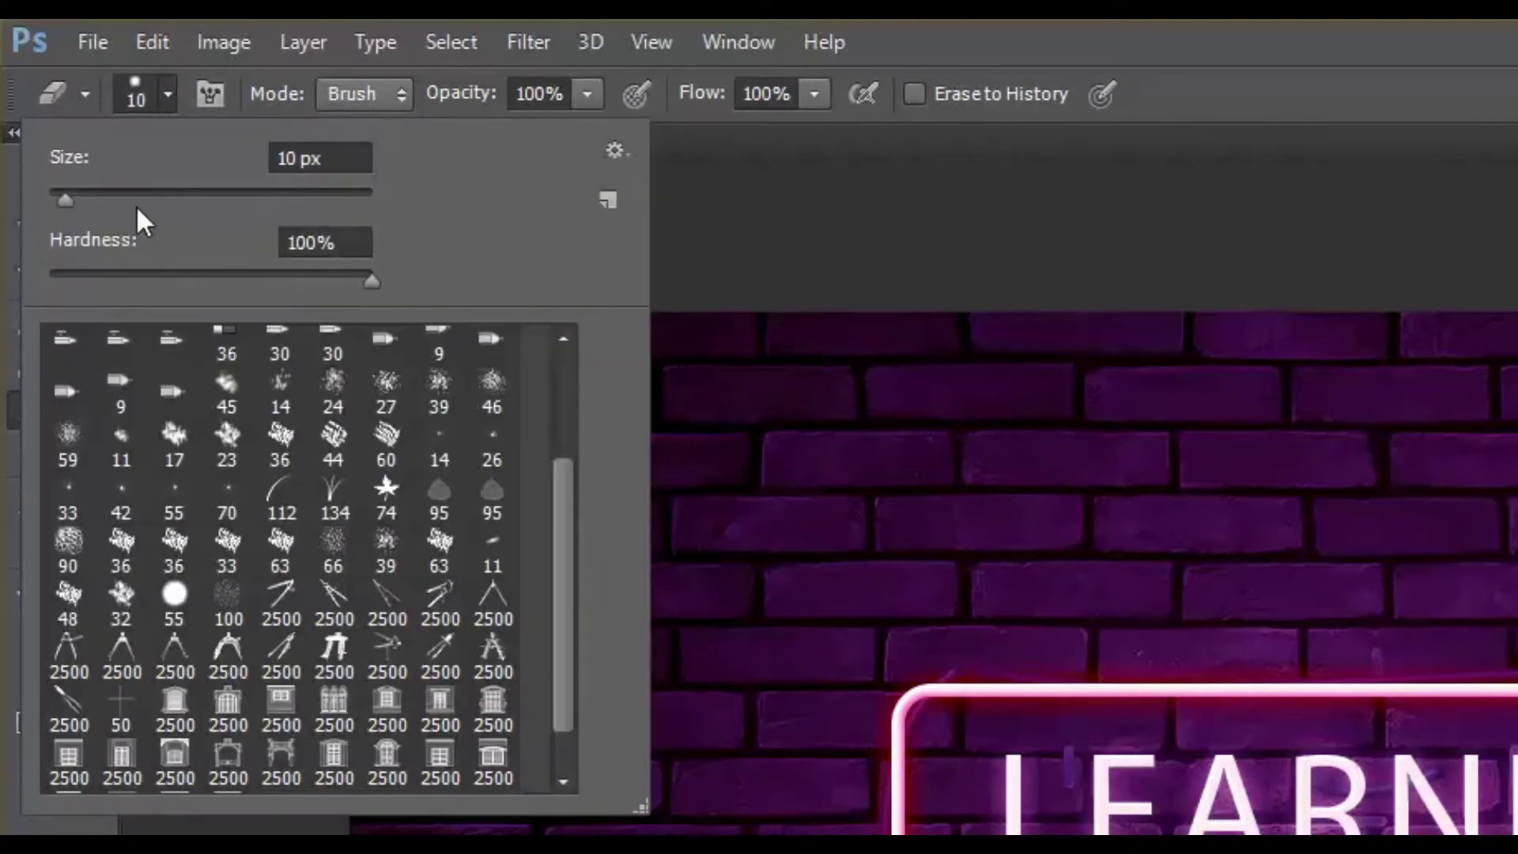
{"action": "left_click_drag", "start_coordinate": [70, 196], "coordinate": [91, 199]}
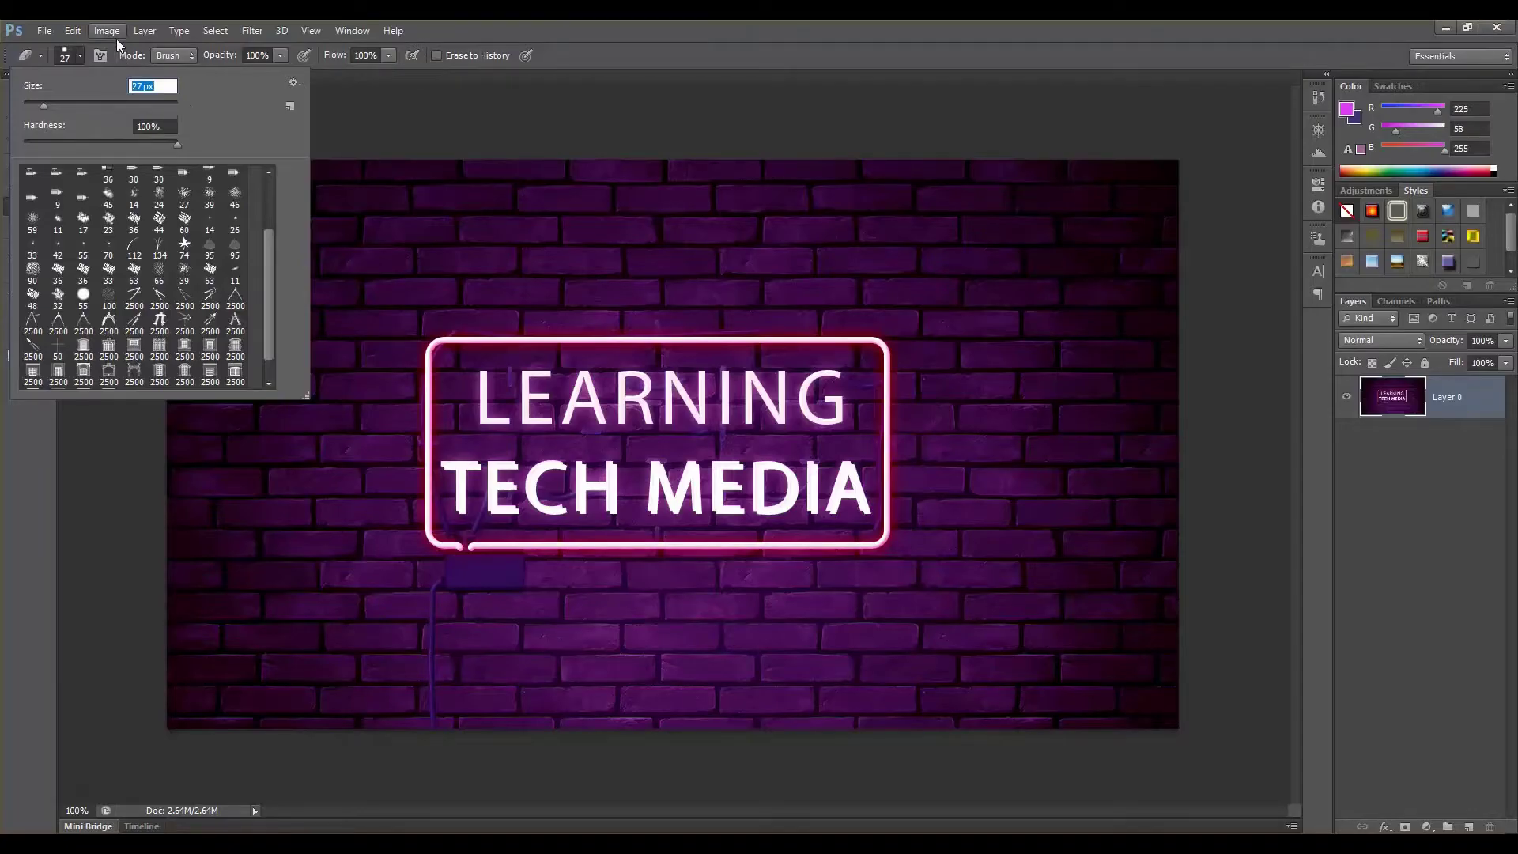
Keep the eraser in Brush mode and raise its brush size to about 44 px
{"action": "left_click", "coordinate": [113, 33]}
{"action": "left_click", "coordinate": [178, 61]}
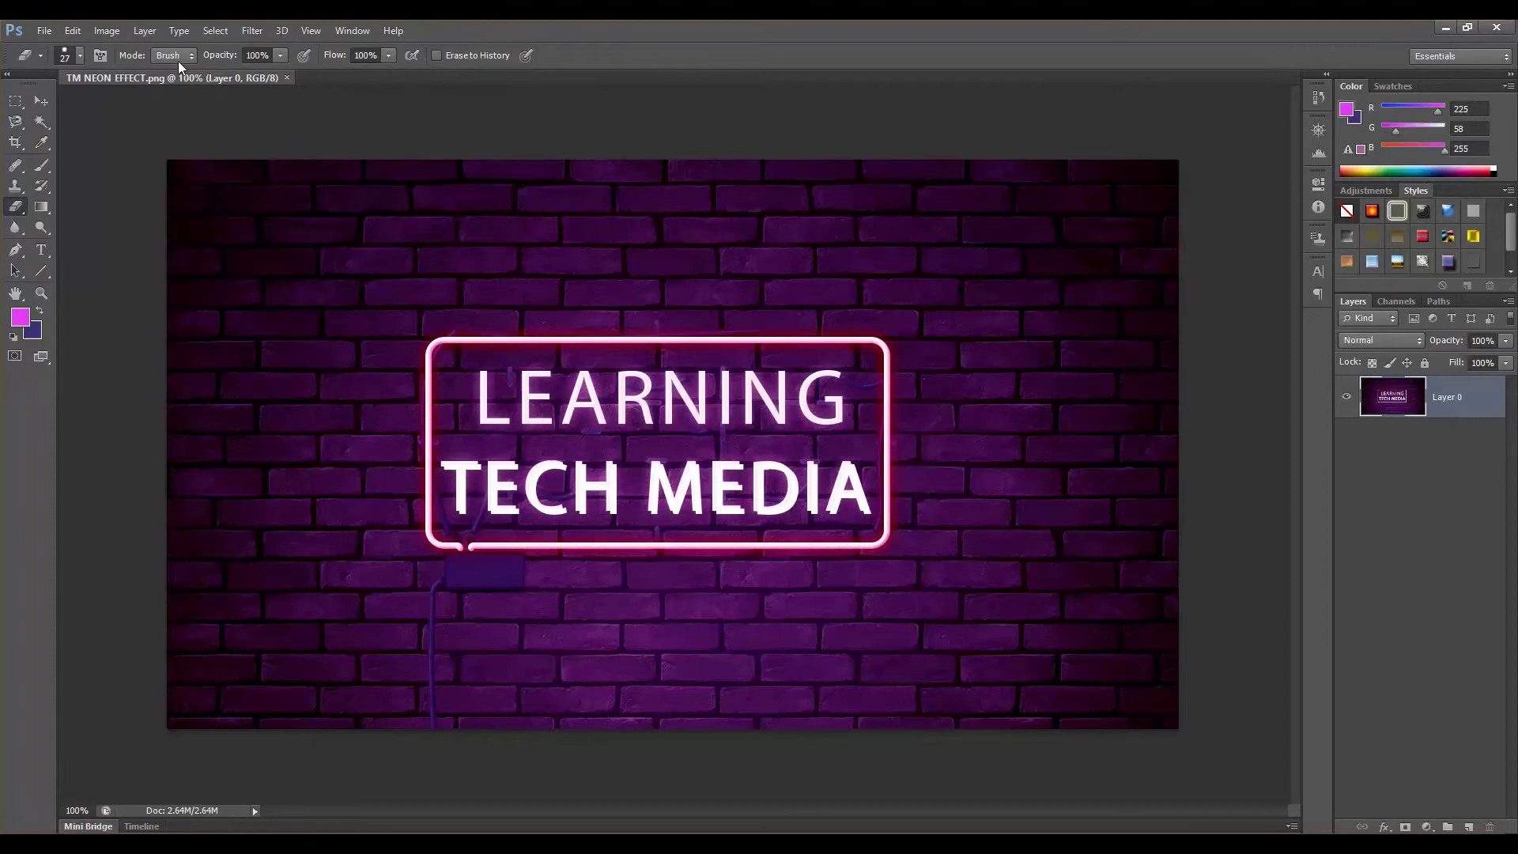
{"action": "left_click", "coordinate": [164, 55]}
{"action": "left_click", "coordinate": [455, 21]}
{"action": "right_click", "coordinate": [22, 208]}
{"action": "left_click", "coordinate": [70, 205]}
{"action": "left_click", "coordinate": [82, 54]}
{"action": "left_click_drag", "start_coordinate": [40, 104], "coordinate": [43, 105]}
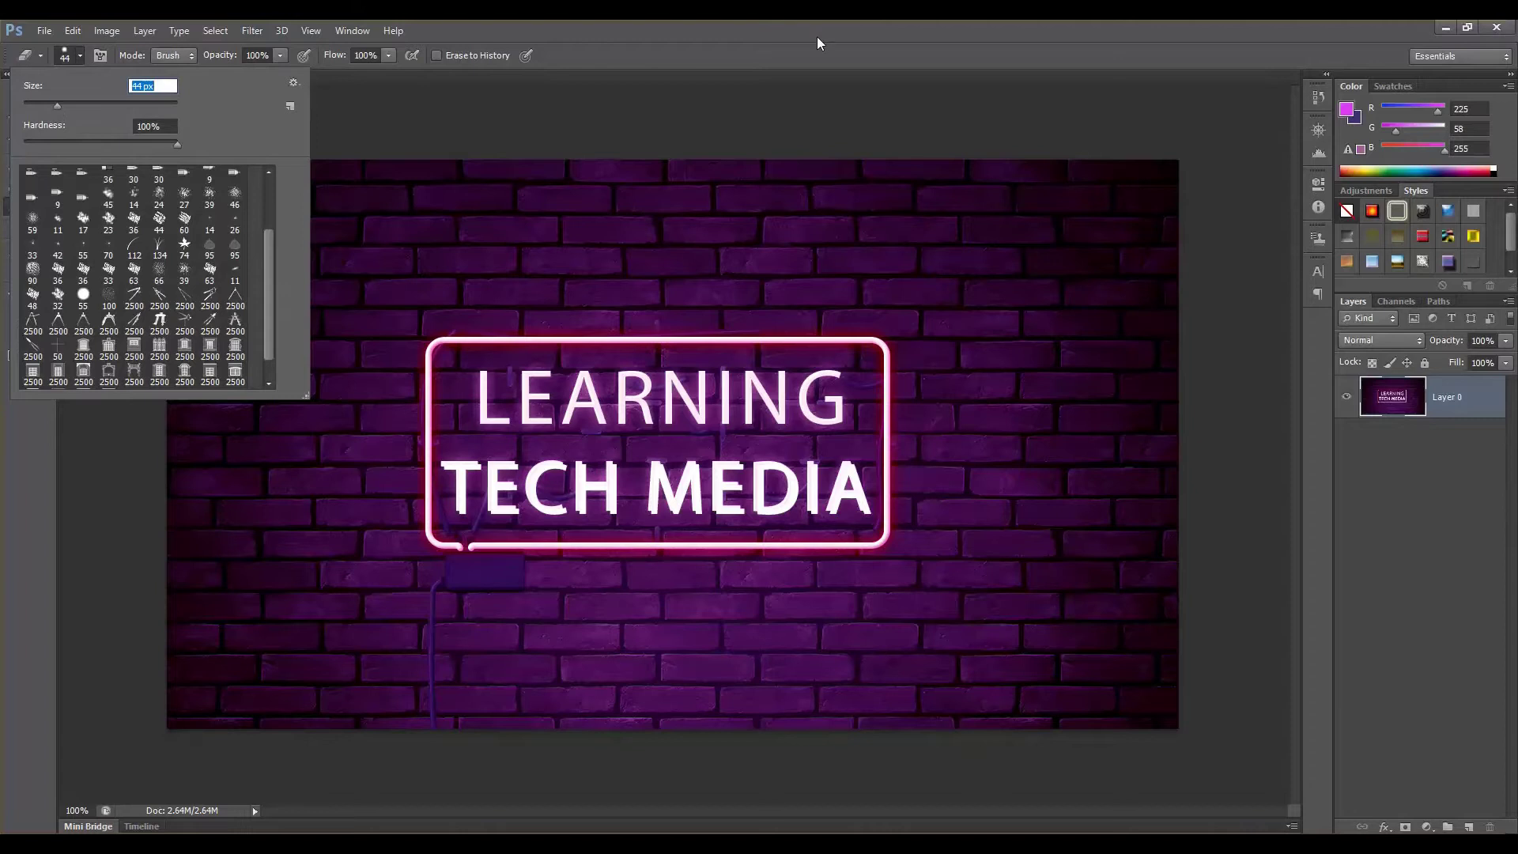
Erase three hard-edged streaks across the top bricks and just above the sign
{"action": "left_click", "coordinate": [803, 20]}
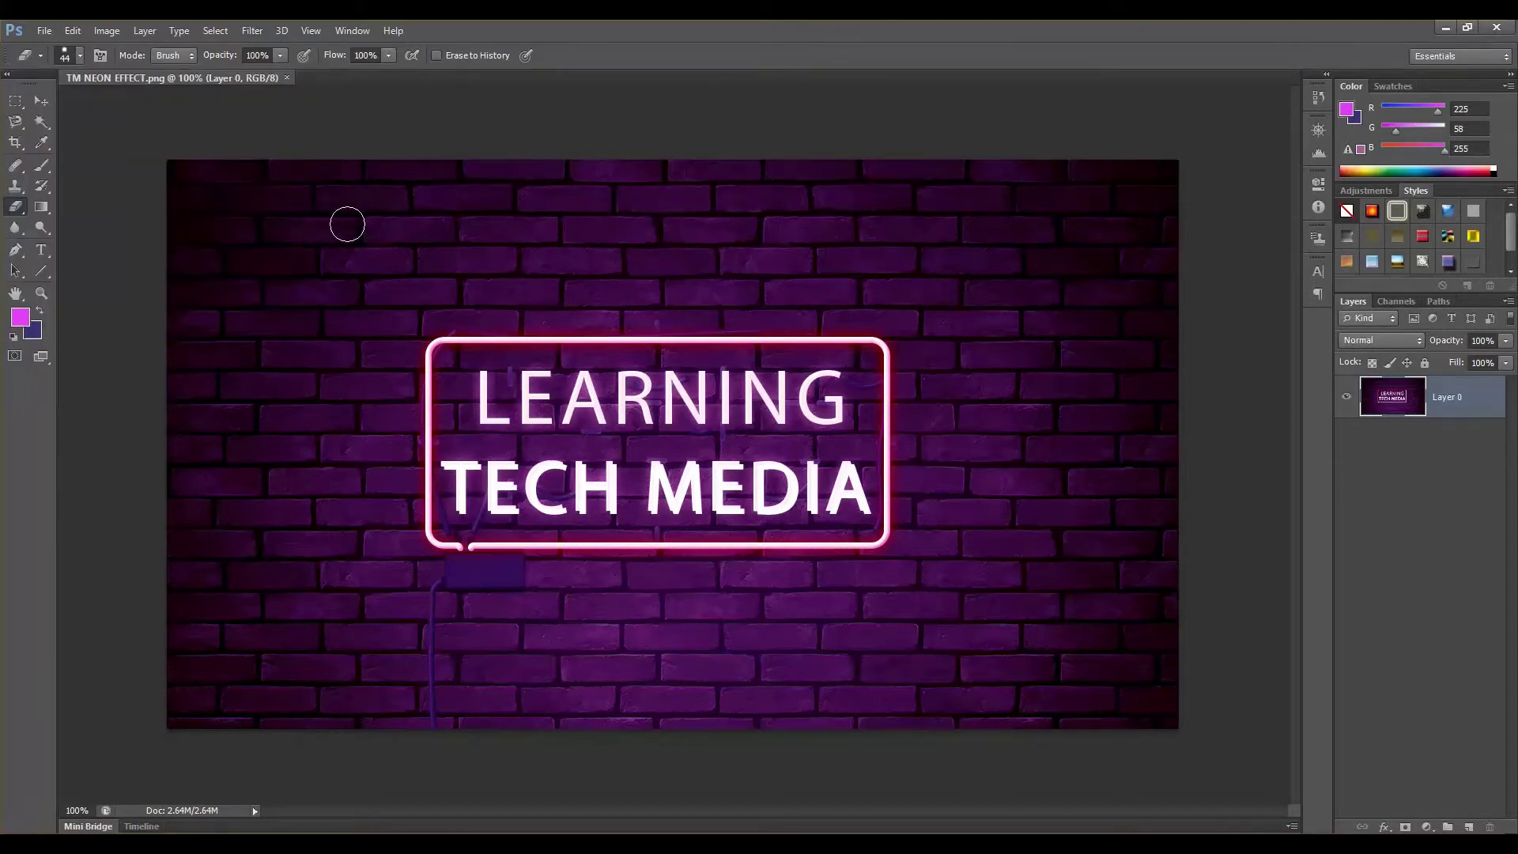
{"action": "left_click_drag", "start_coordinate": [348, 224], "coordinate": [624, 232]}
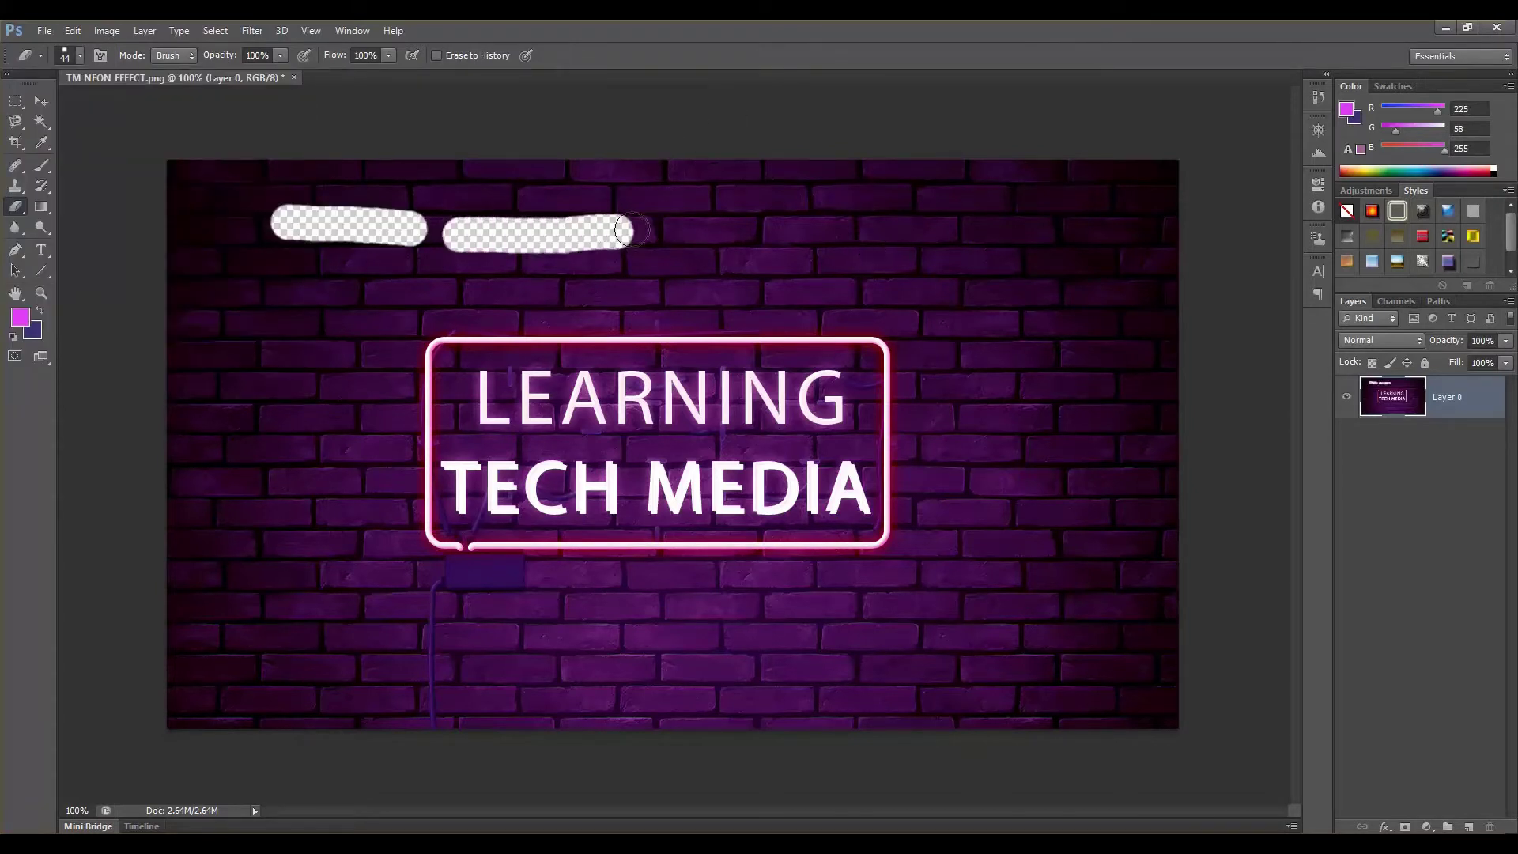
{"action": "left_click_drag", "start_coordinate": [738, 234], "coordinate": [967, 234]}
{"action": "left_click_drag", "start_coordinate": [560, 289], "coordinate": [779, 291]}
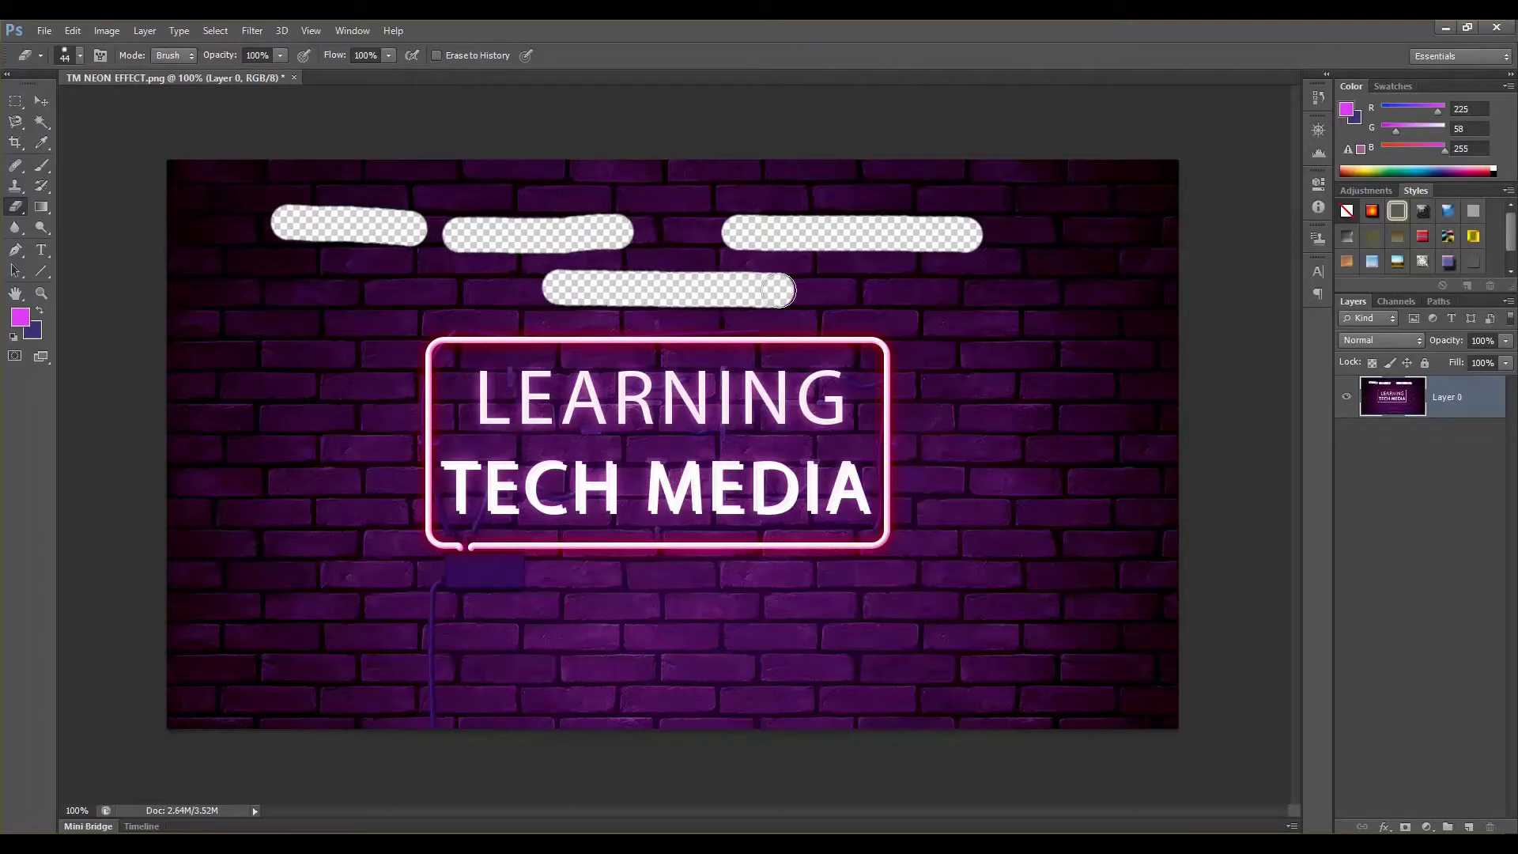
Set the eraser size to 85 px and erase wide strokes at upper left and upper right
{"action": "left_click", "coordinate": [78, 55]}
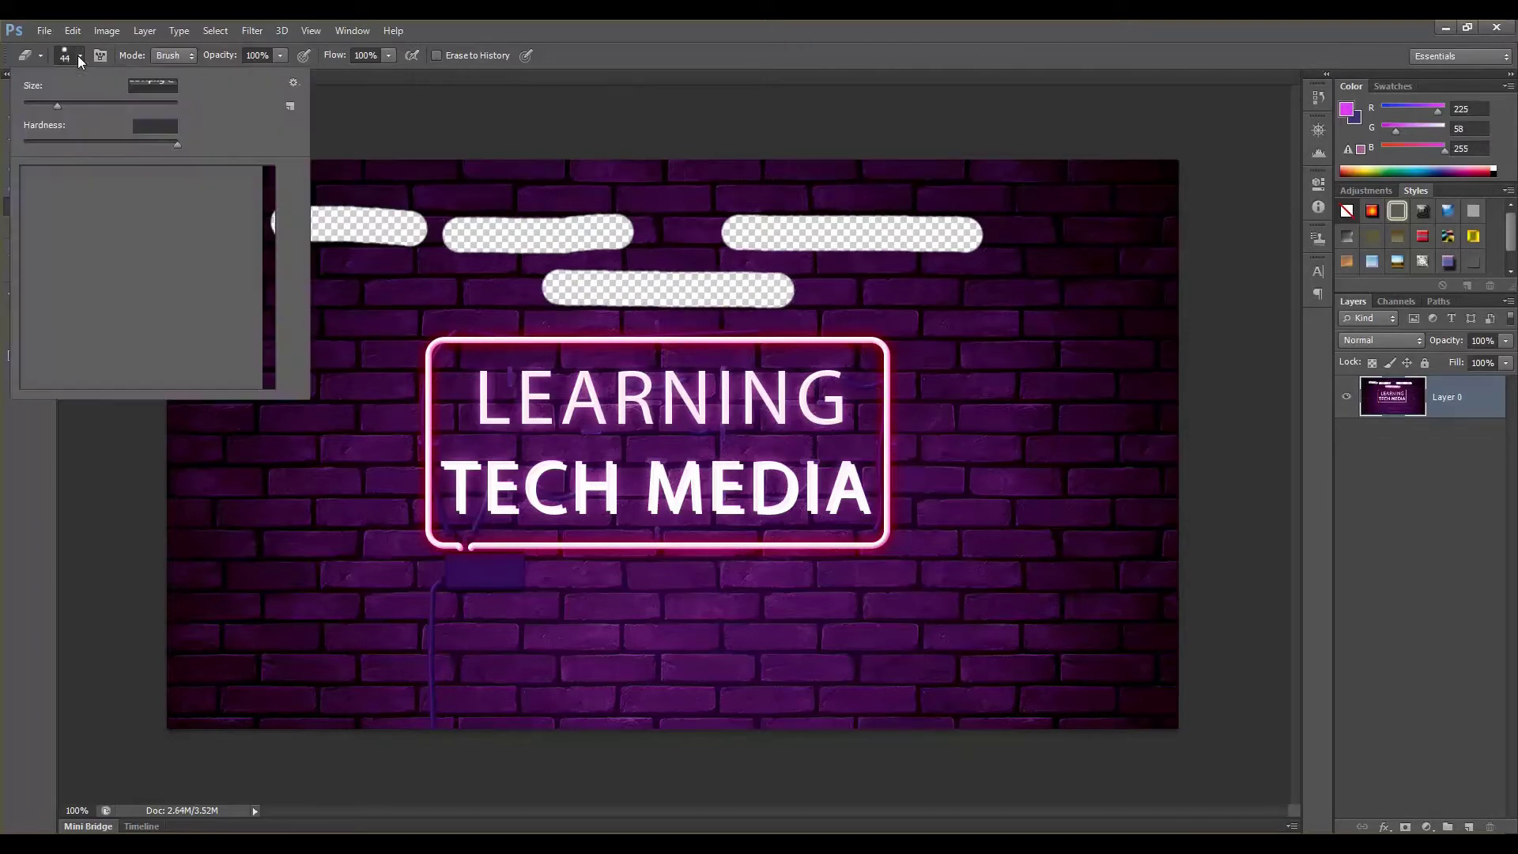
{"action": "left_click_drag", "start_coordinate": [54, 103], "coordinate": [163, 105]}
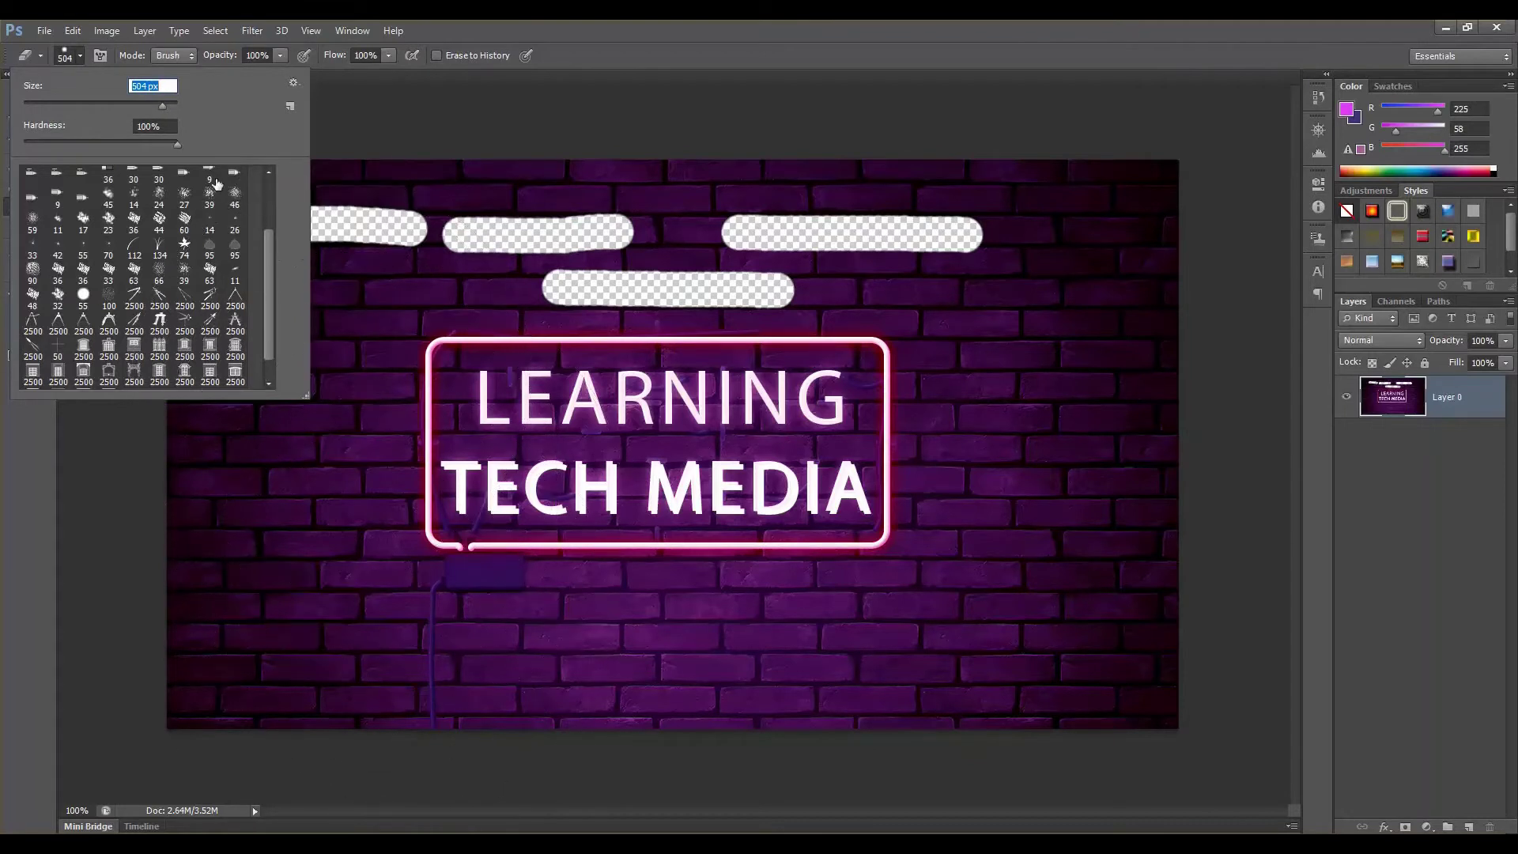
{"action": "left_click_drag", "start_coordinate": [161, 110], "coordinate": [89, 109]}
{"action": "key", "text": "Return"}
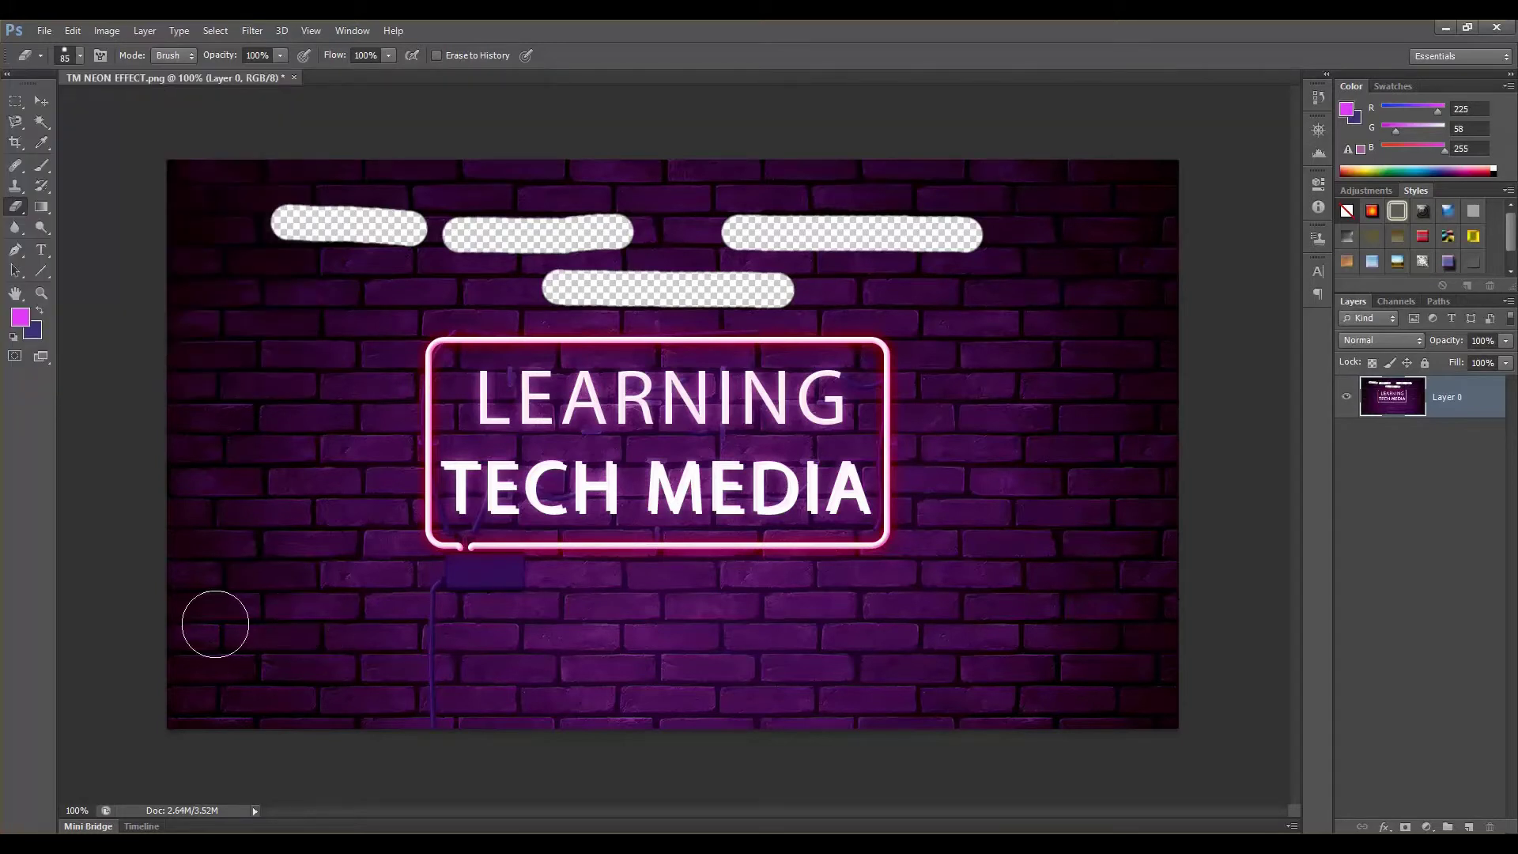
{"action": "left_click_drag", "start_coordinate": [244, 319], "coordinate": [445, 288]}
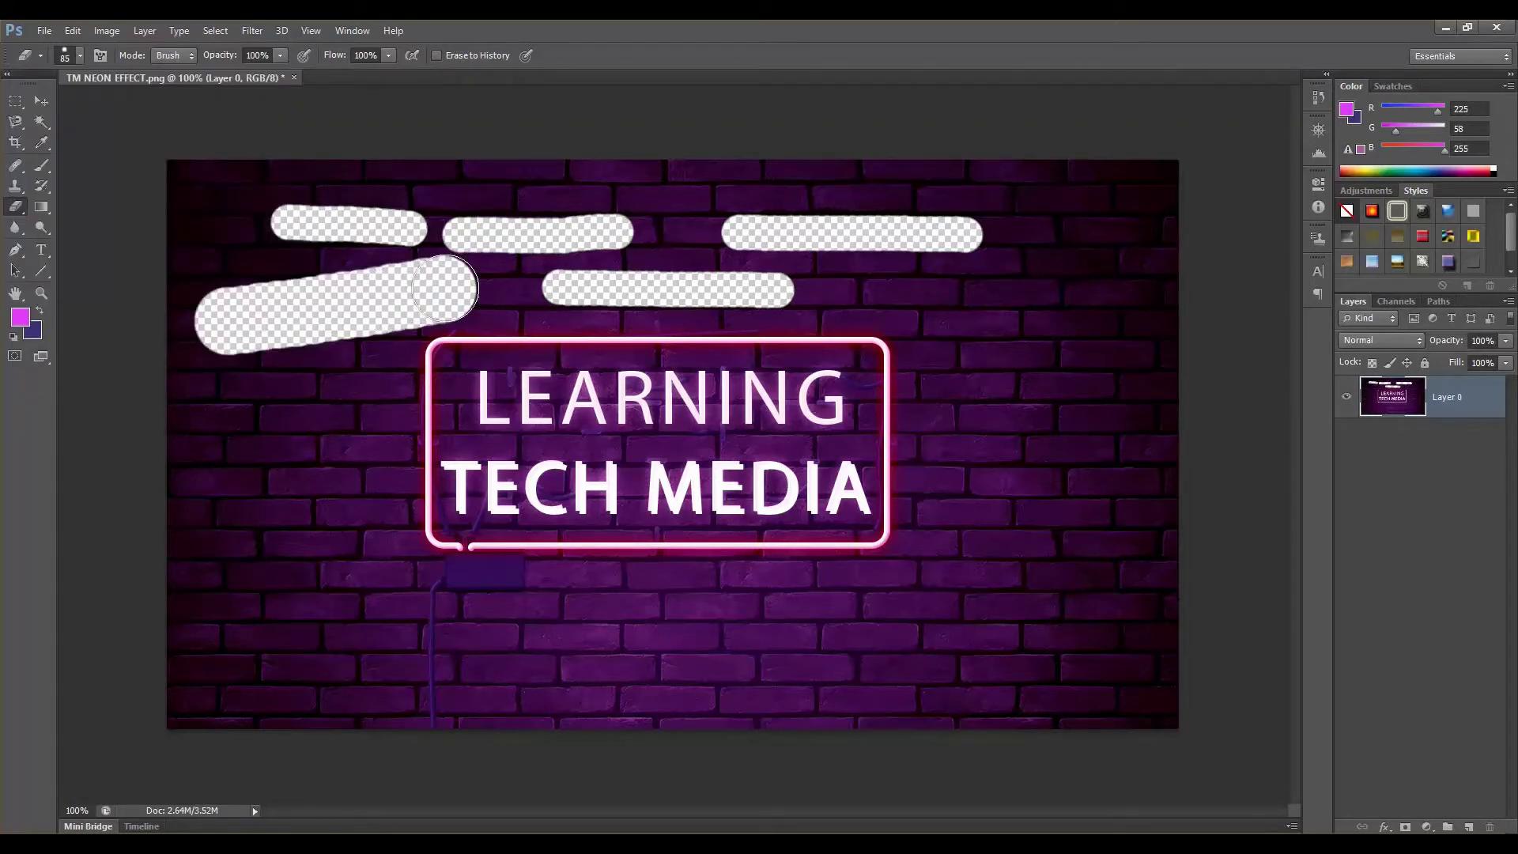
{"action": "left_click_drag", "start_coordinate": [937, 314], "coordinate": [1064, 379]}
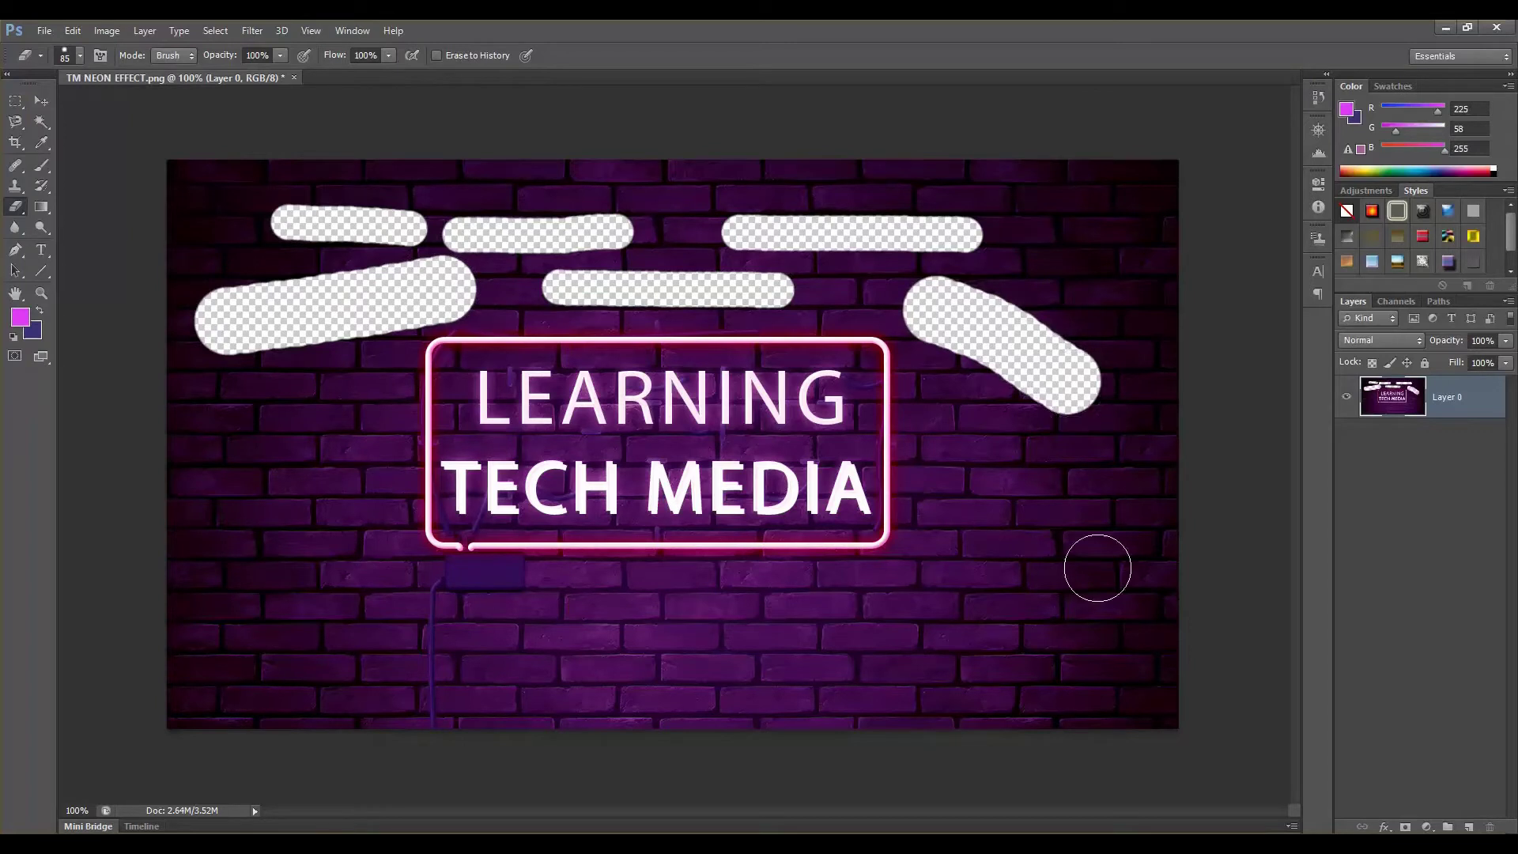
Lower the brush hardness and erase soft strokes below the sign and at upper right
{"action": "left_click", "coordinate": [78, 56]}
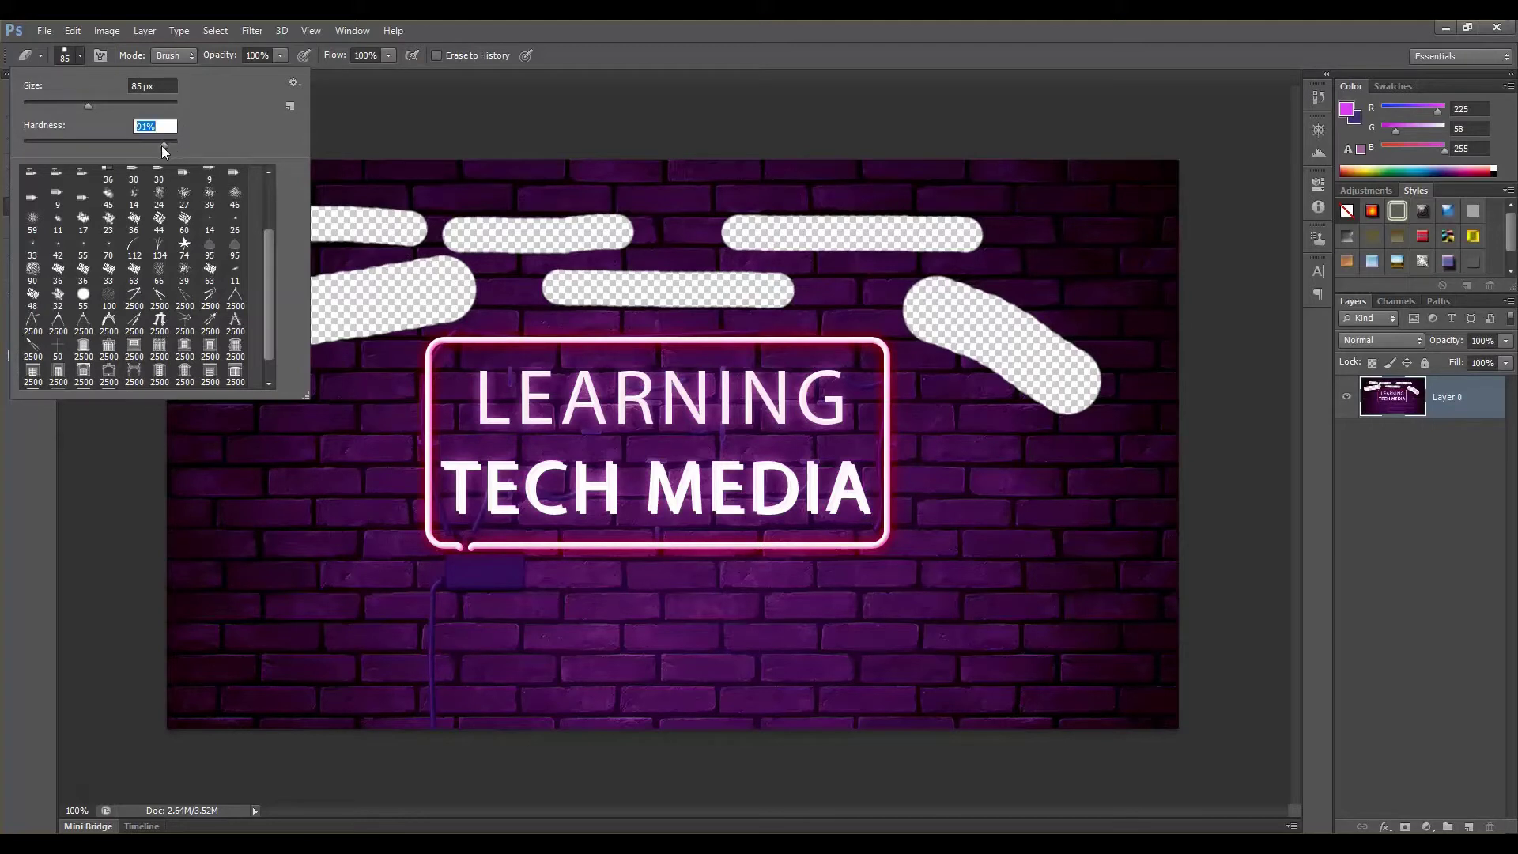
{"action": "left_click", "coordinate": [287, 614]}
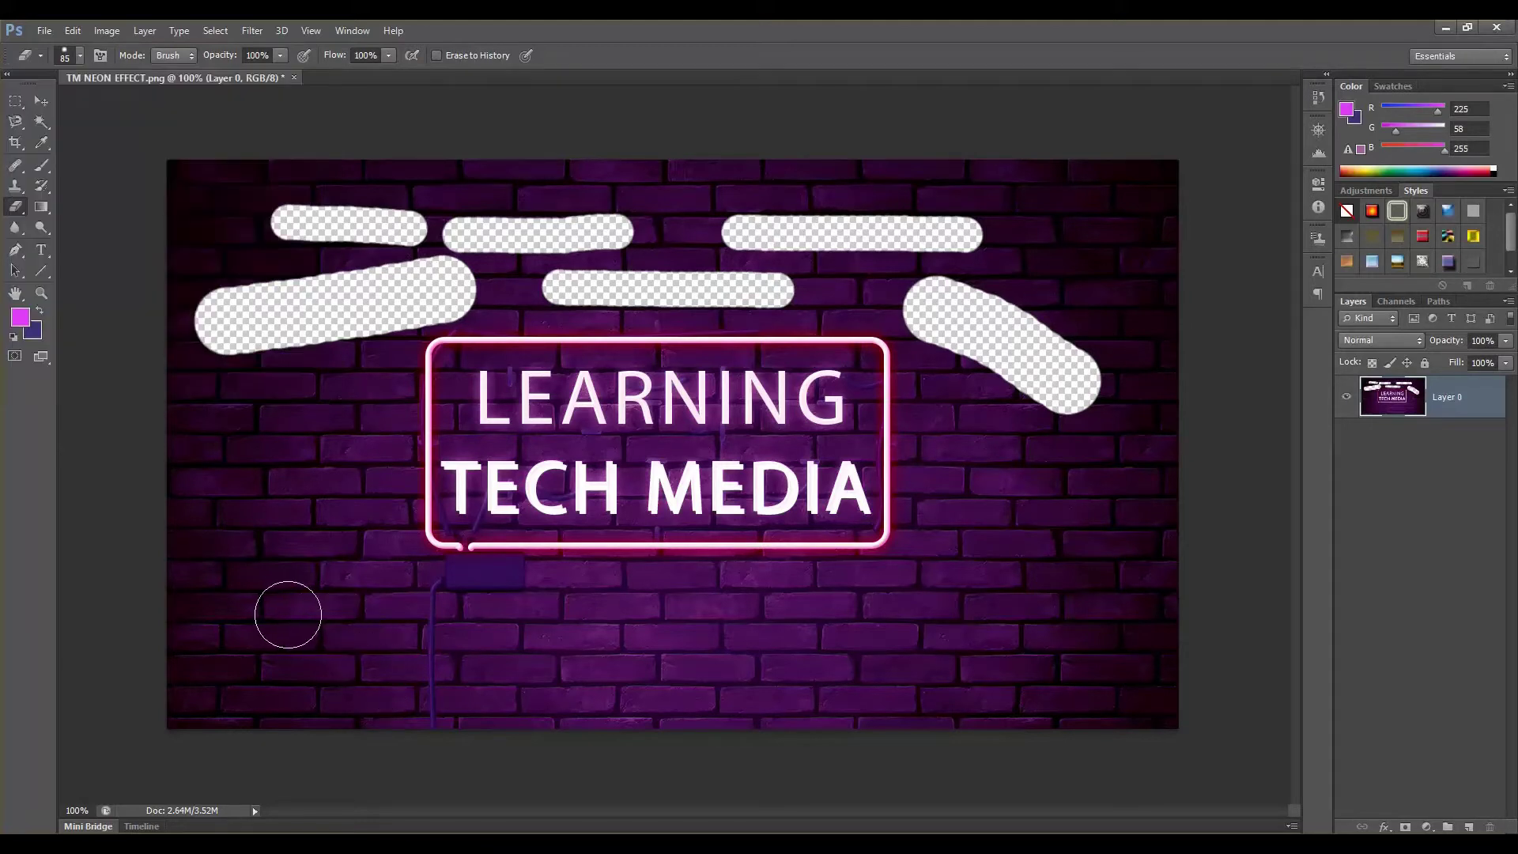
{"action": "left_click_drag", "start_coordinate": [288, 614], "coordinate": [604, 615]}
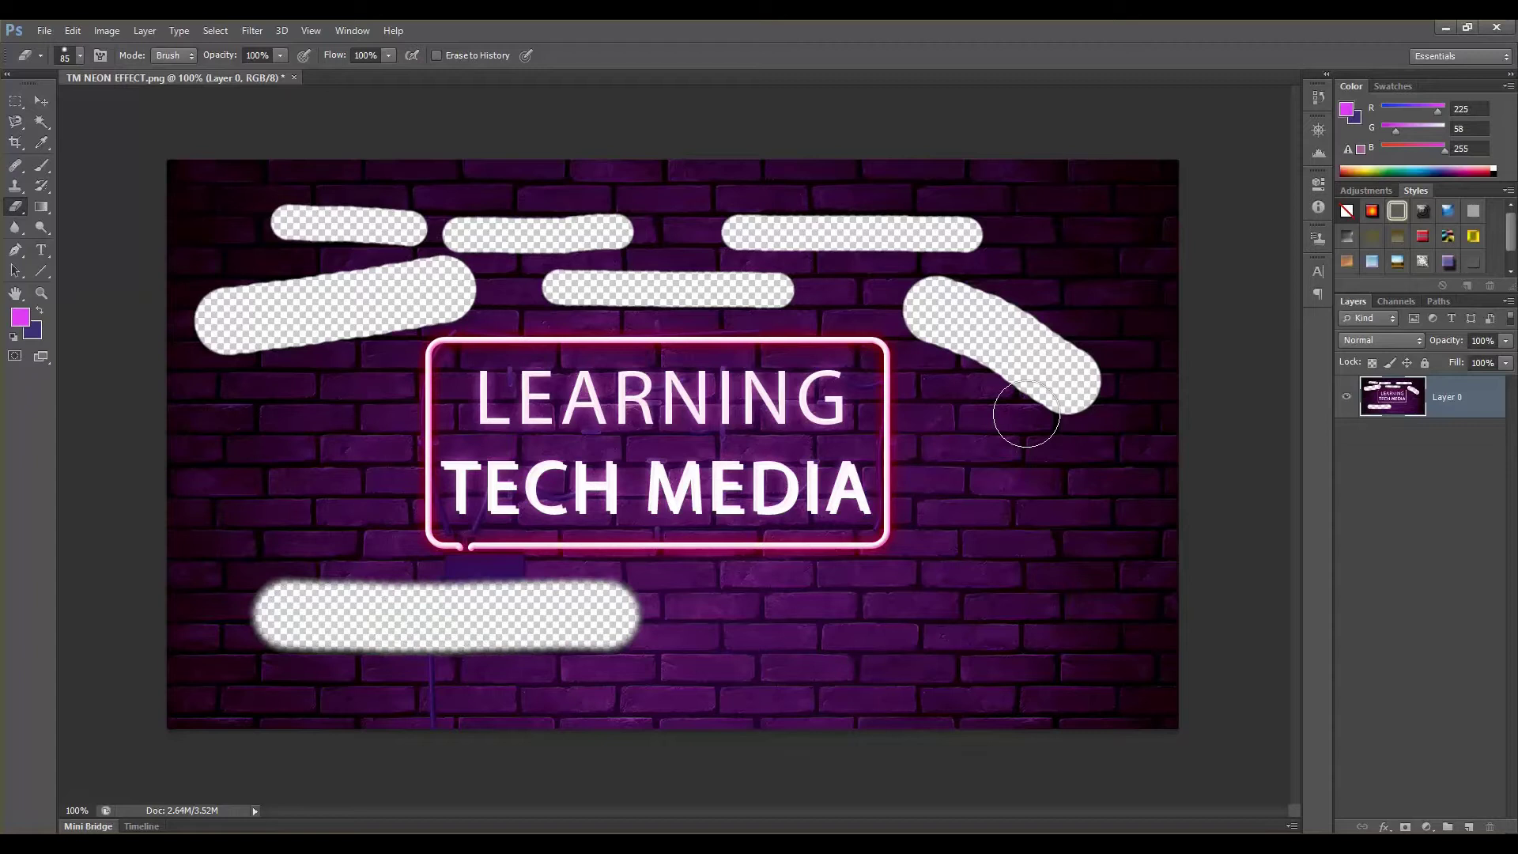
{"action": "left_click_drag", "start_coordinate": [1020, 255], "coordinate": [1114, 316]}
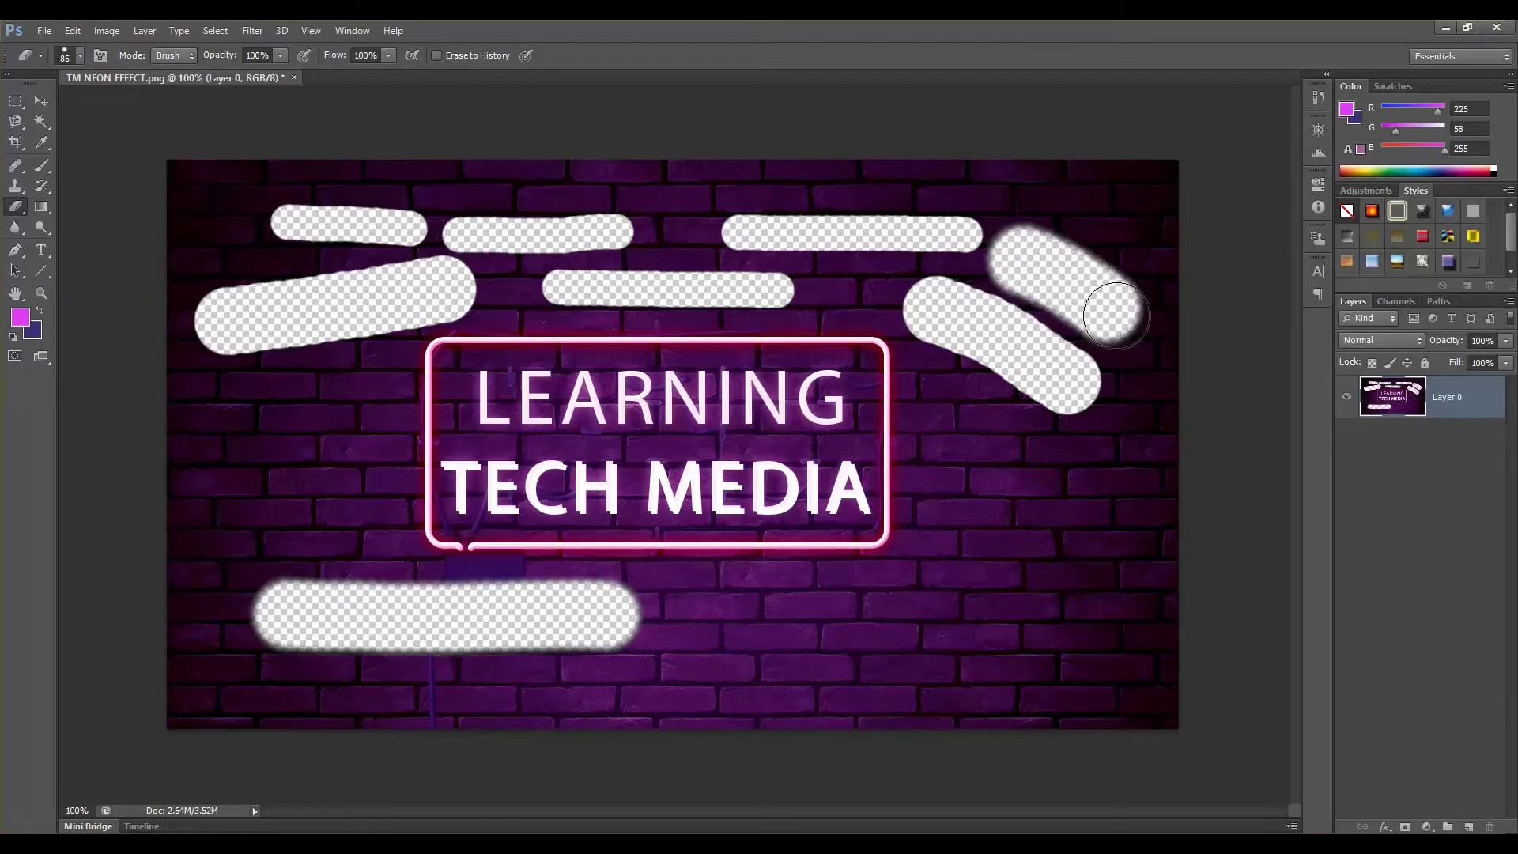
Soften the brush to 22% hardness and erase patches at top right and lower right
{"action": "left_click", "coordinate": [79, 57]}
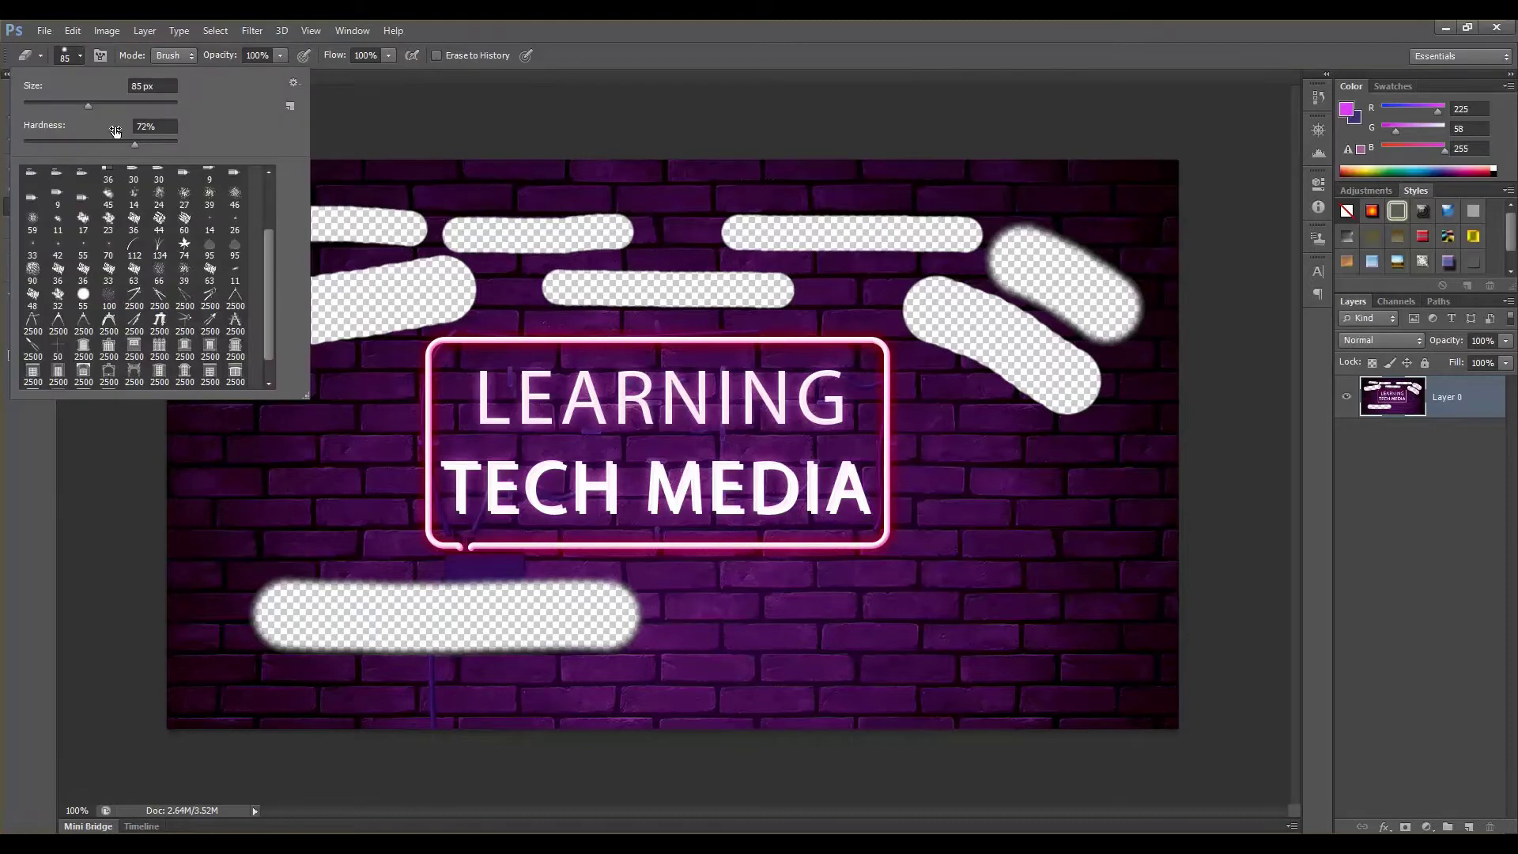
{"action": "left_click_drag", "start_coordinate": [135, 145], "coordinate": [57, 145]}
{"action": "left_click_drag", "start_coordinate": [1051, 196], "coordinate": [1105, 205]}
{"action": "mouse_move", "coordinate": [1054, 483]}
{"action": "left_mouse_down"}
{"action": "mouse_move", "coordinate": [1080, 602]}
{"action": "mouse_move", "coordinate": [947, 651]}
{"action": "left_mouse_up"}
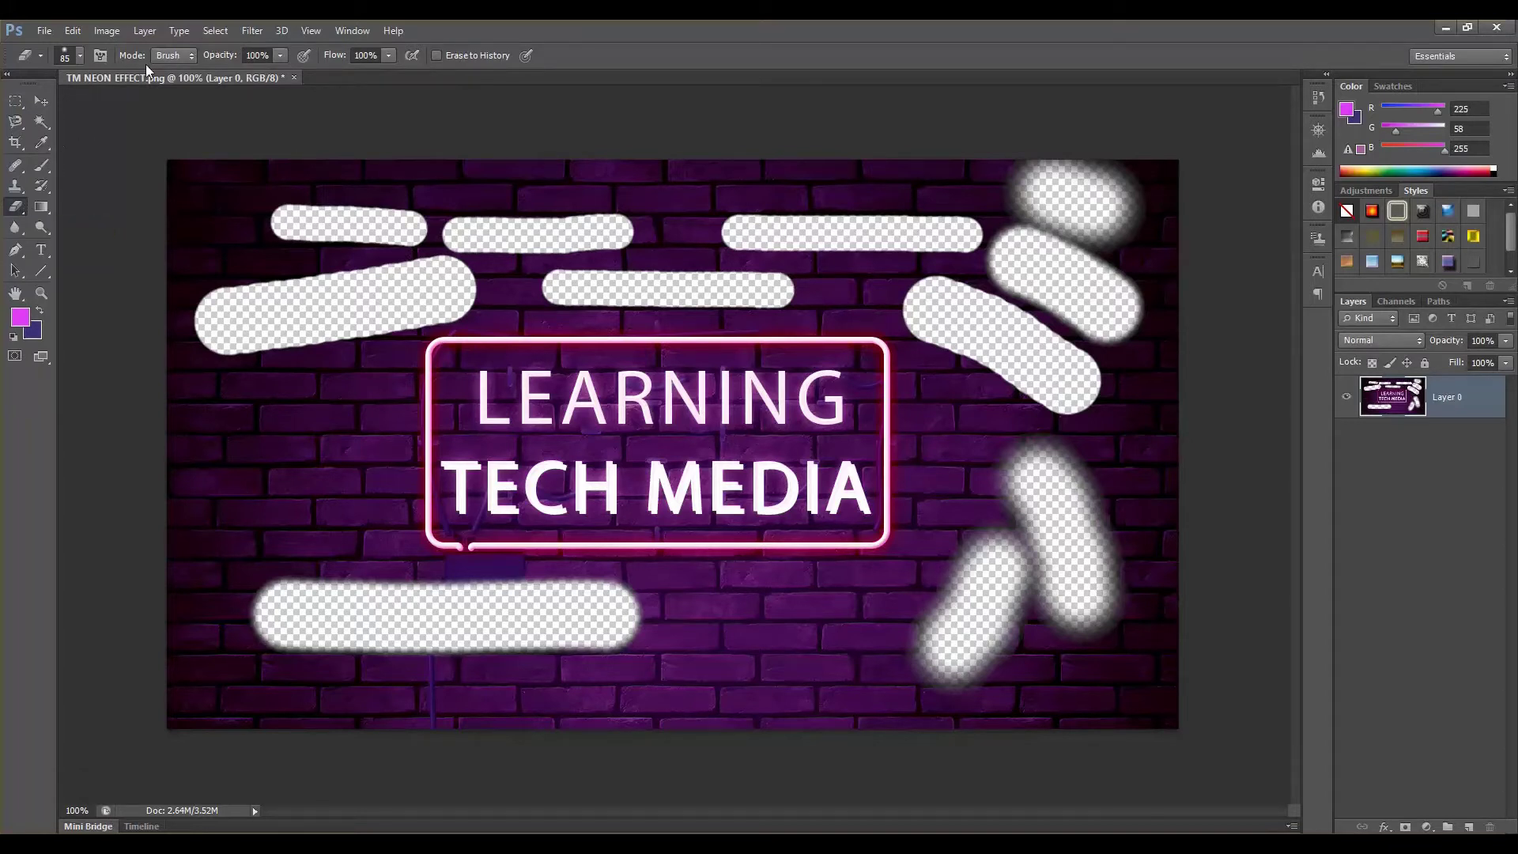
Pick the 2500 px building brush tip and erase one oversized dab
{"action": "left_click", "coordinate": [186, 60]}
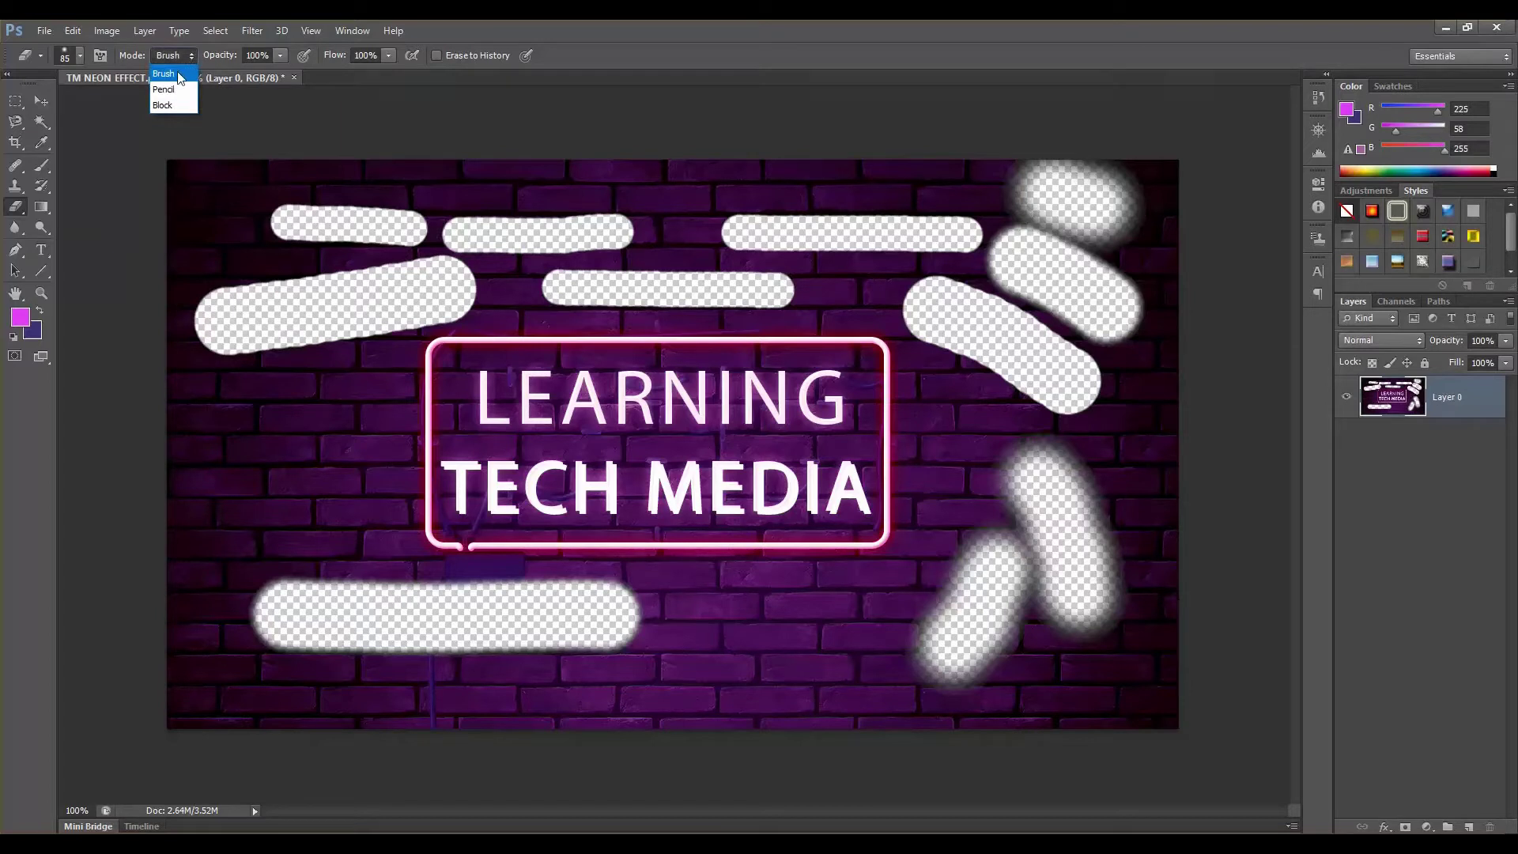
{"action": "left_click", "coordinate": [78, 57]}
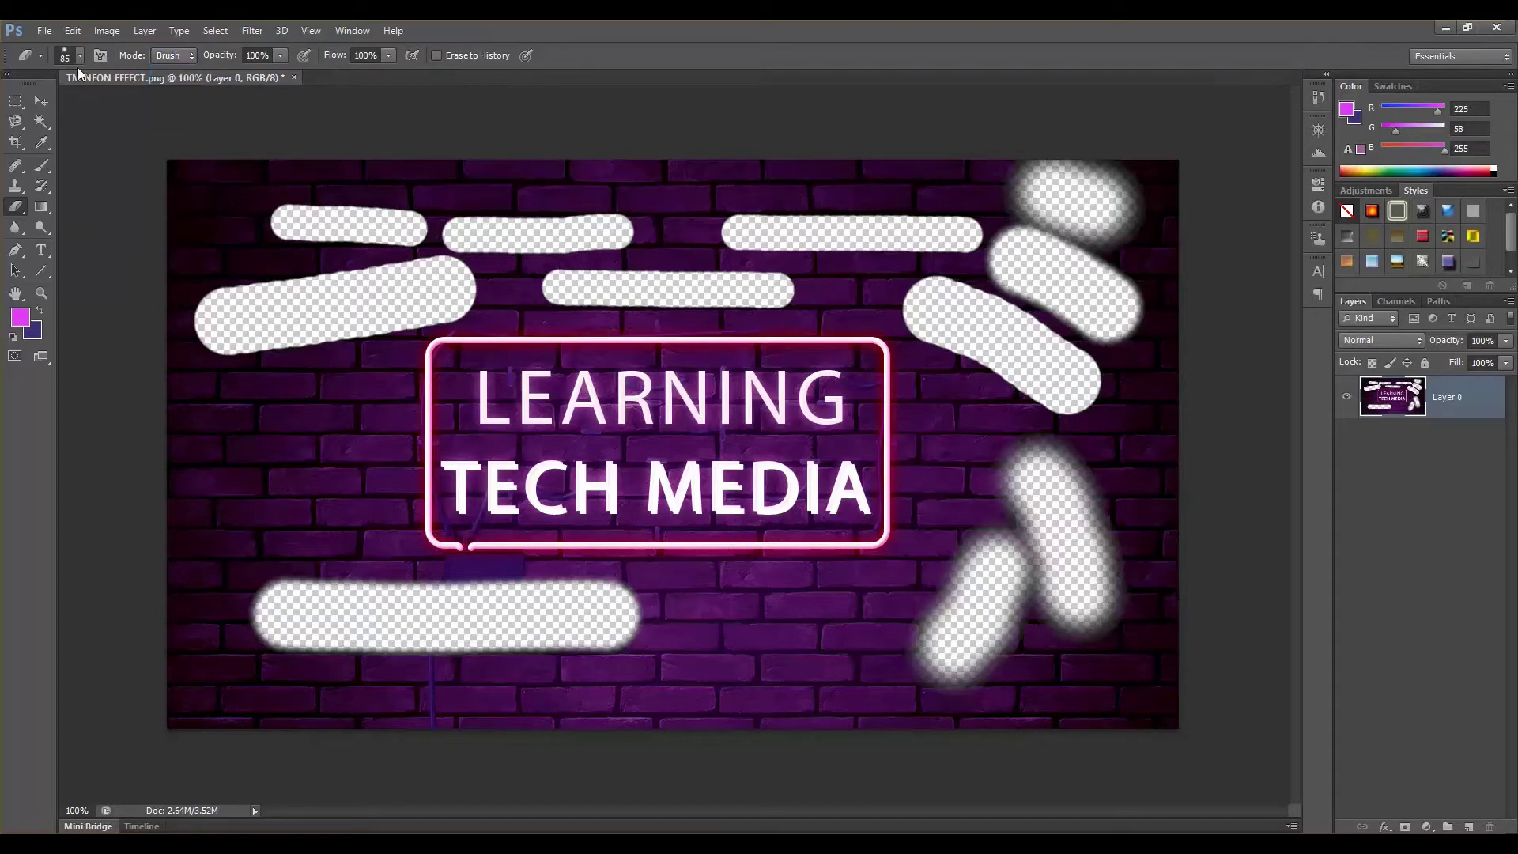
{"action": "left_click", "coordinate": [79, 56]}
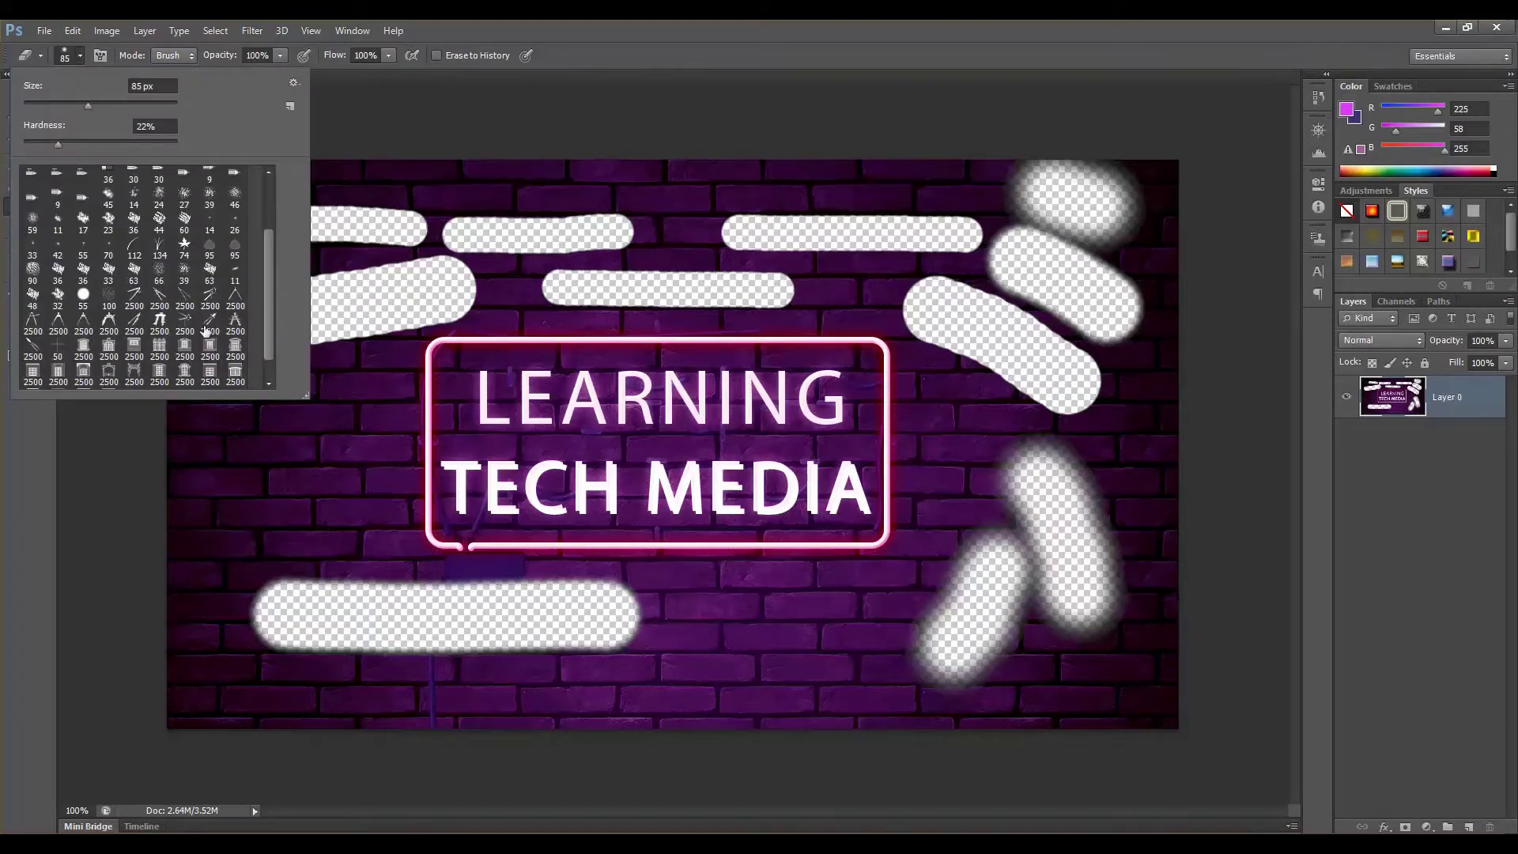
{"action": "left_click", "coordinate": [158, 374]}
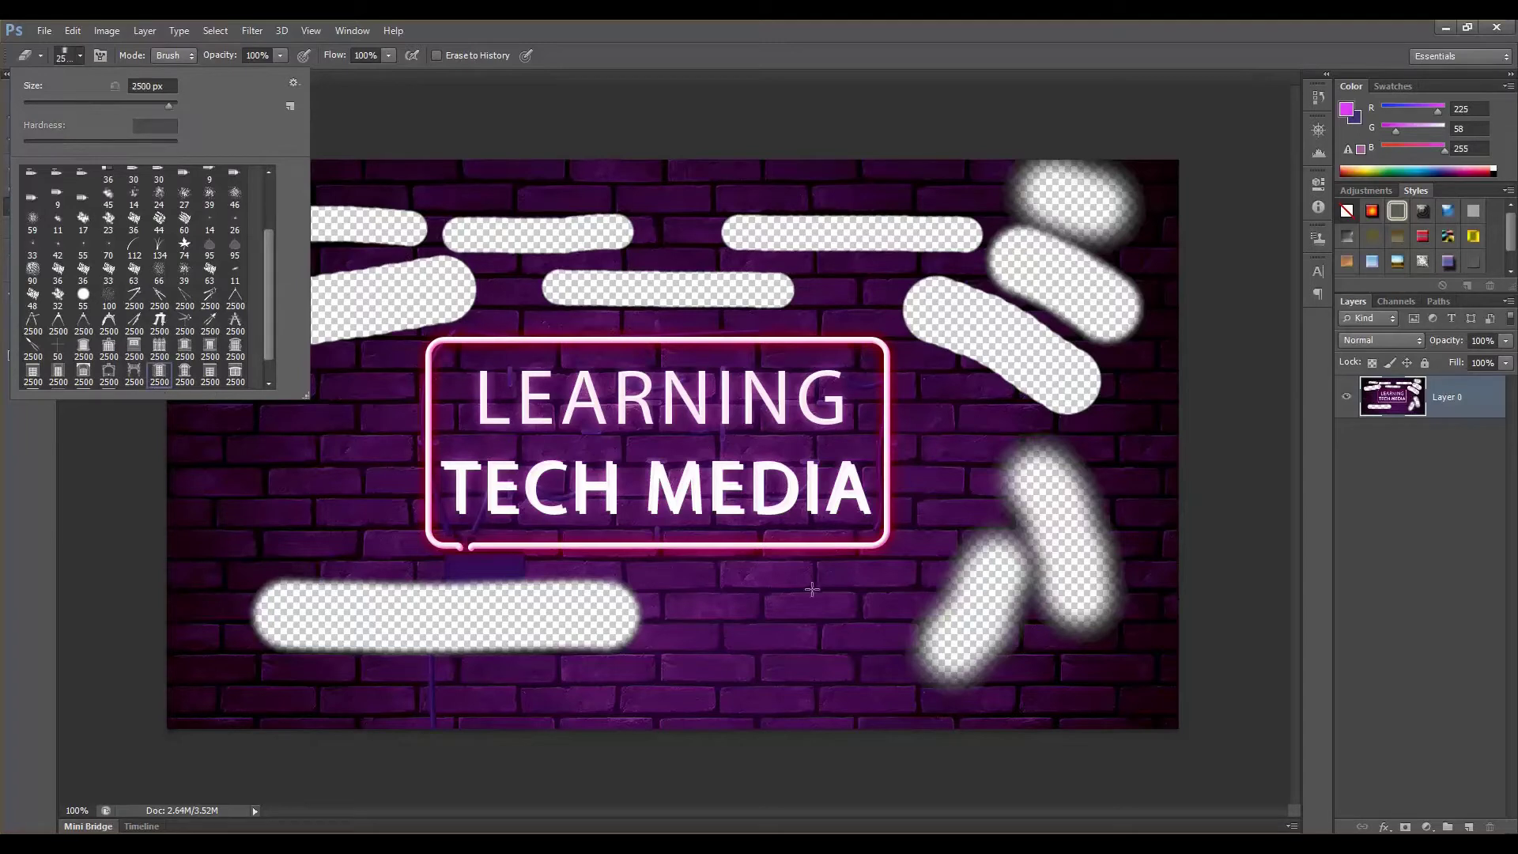
{"action": "left_click", "coordinate": [783, 621]}
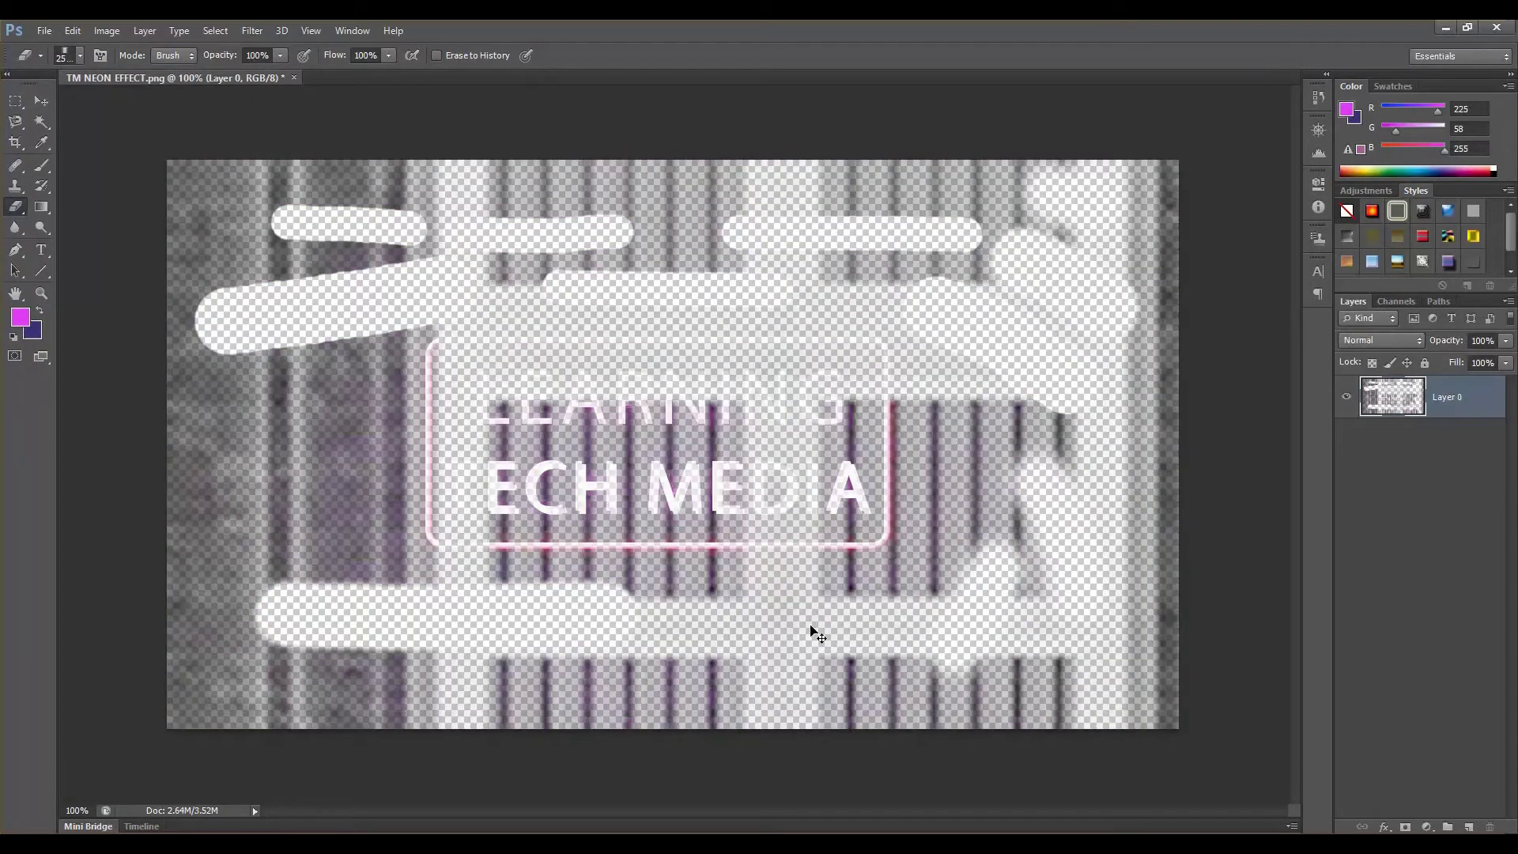
Undo the oversized dab with Ctrl+Alt+Z and shrink the building tip to 61 px
{"action": "key", "text": "ctrl+alt+z"}
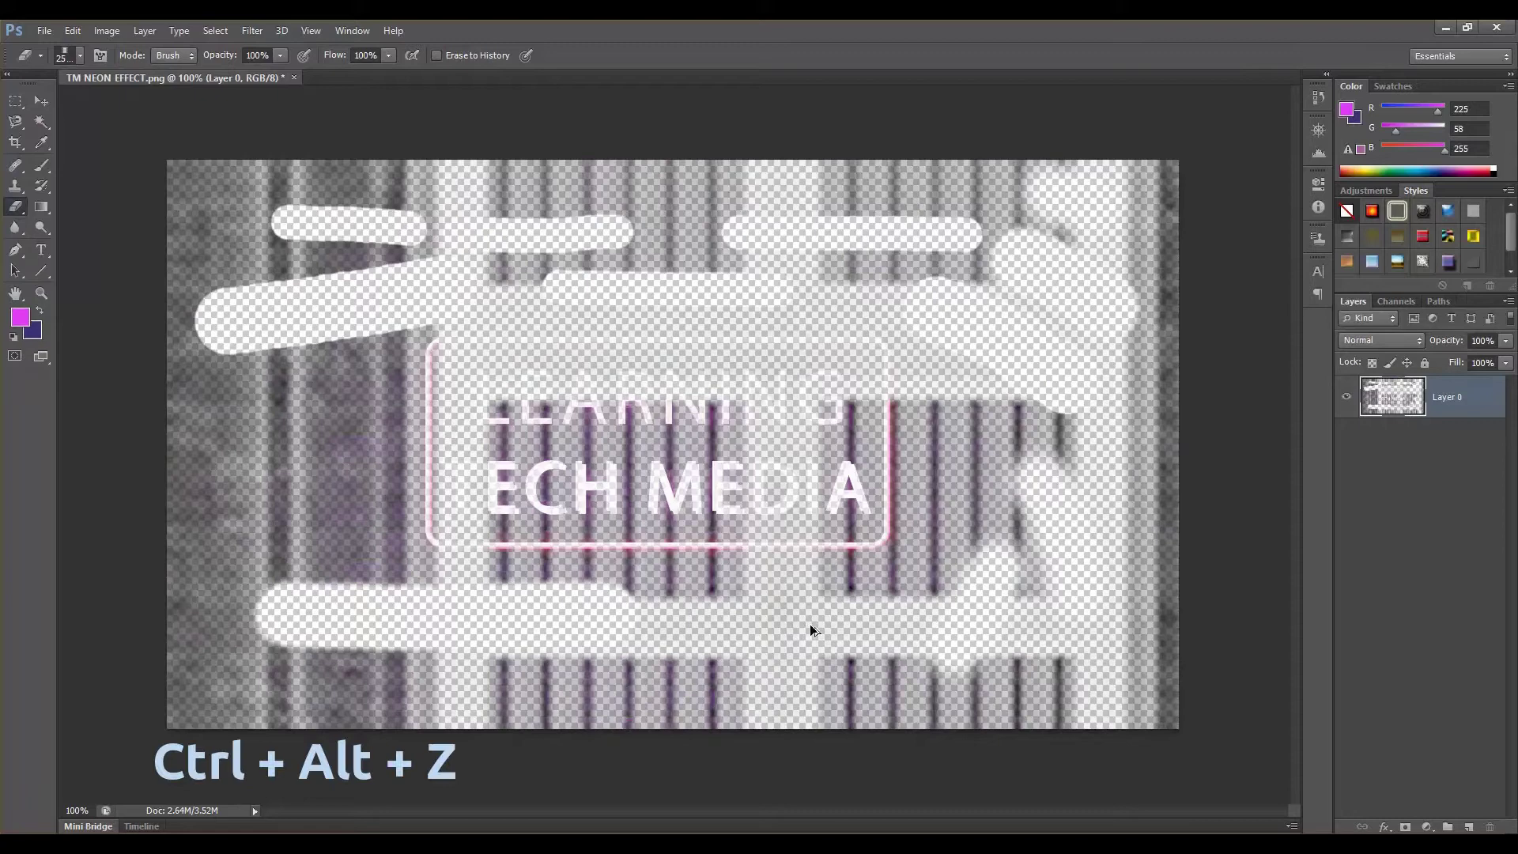
{"action": "key", "text": "ctrl+alt+z"}
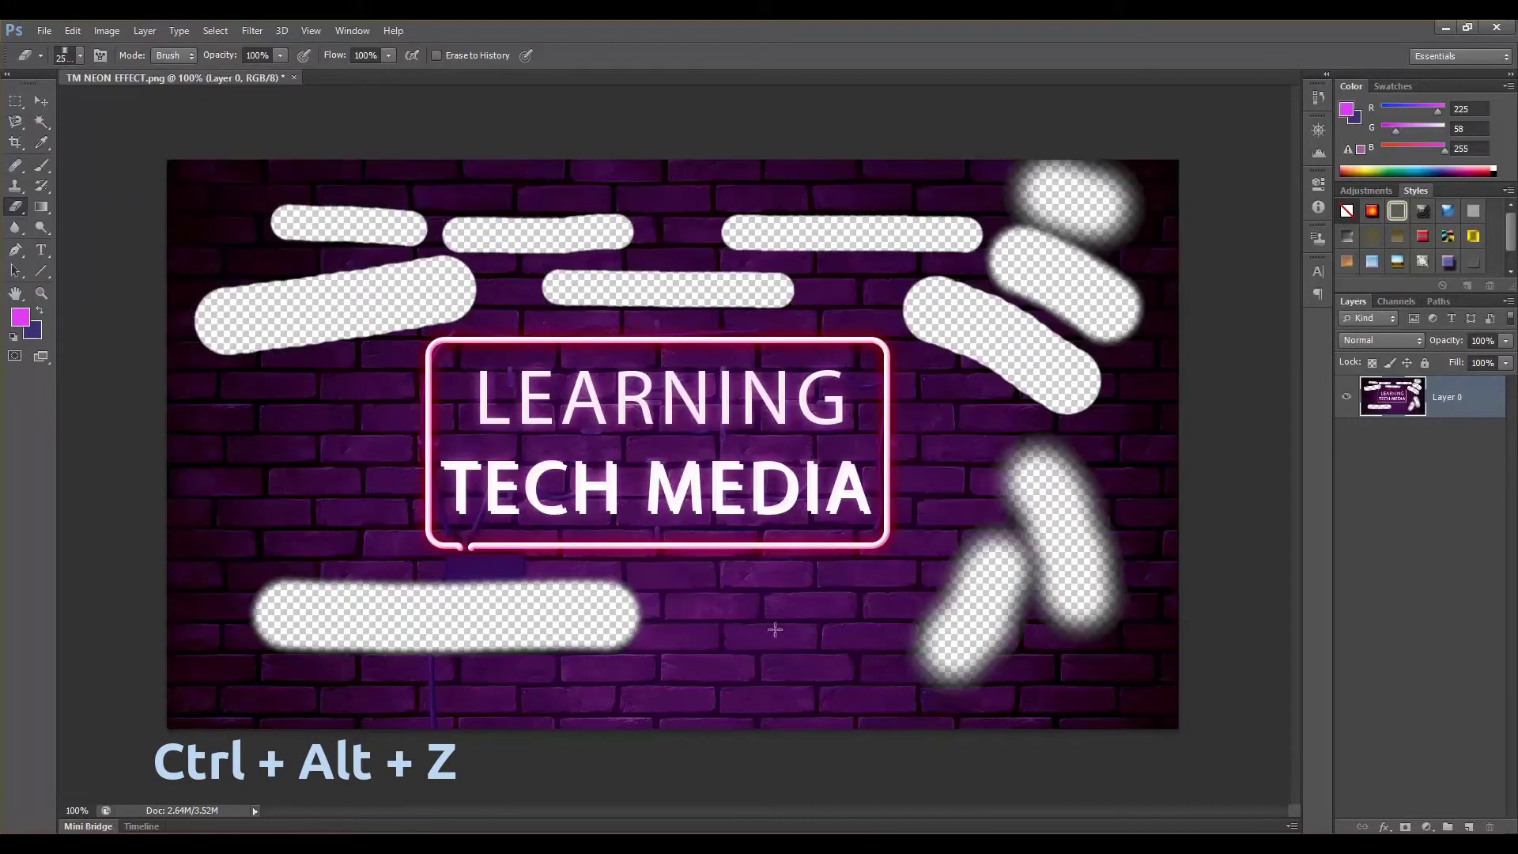
{"action": "left_click", "coordinate": [79, 55]}
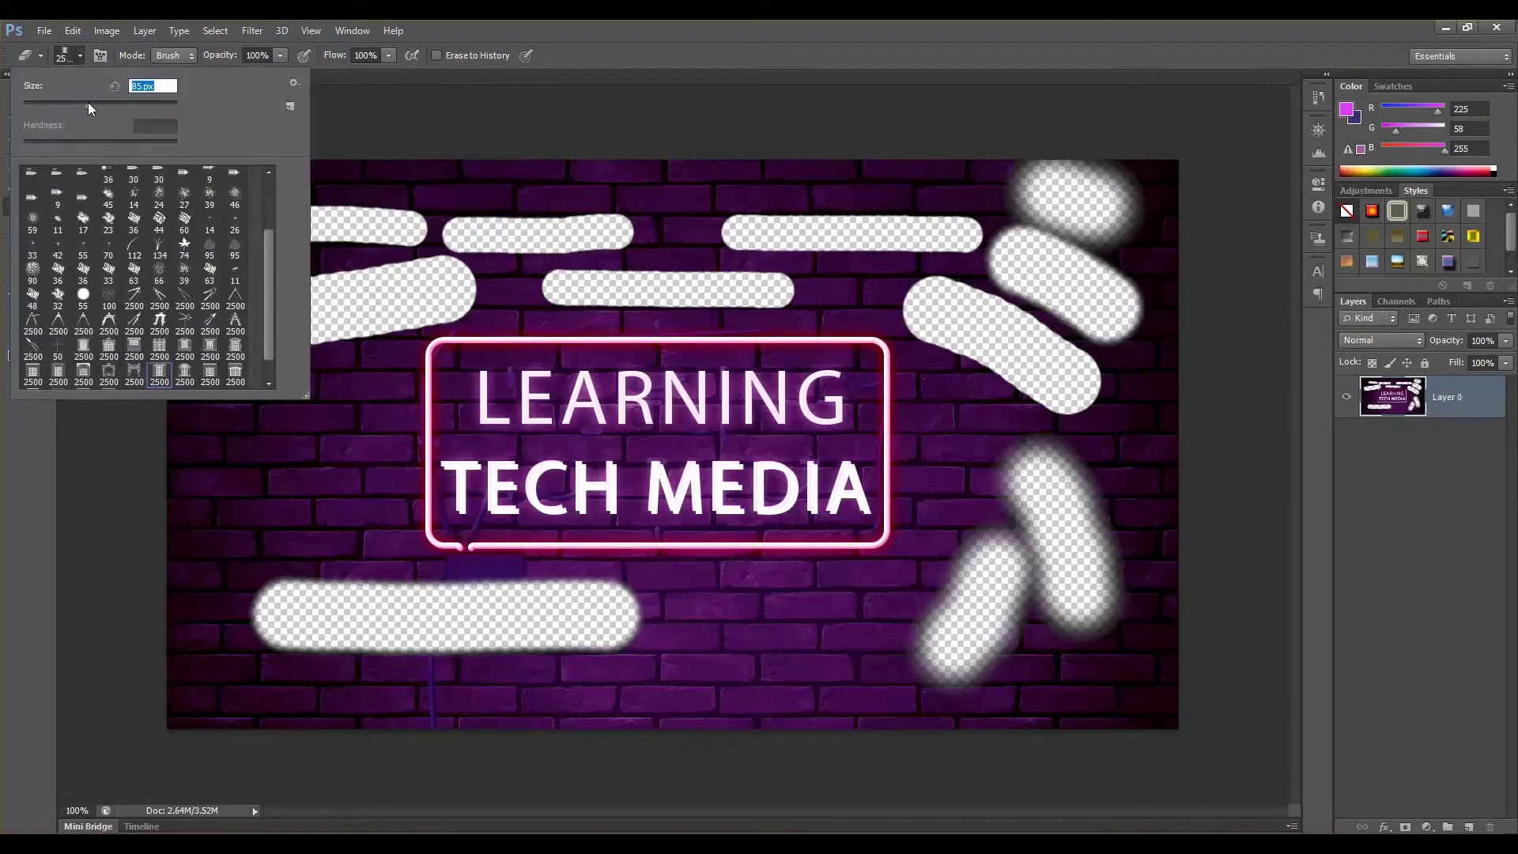
{"action": "left_click", "coordinate": [777, 650]}
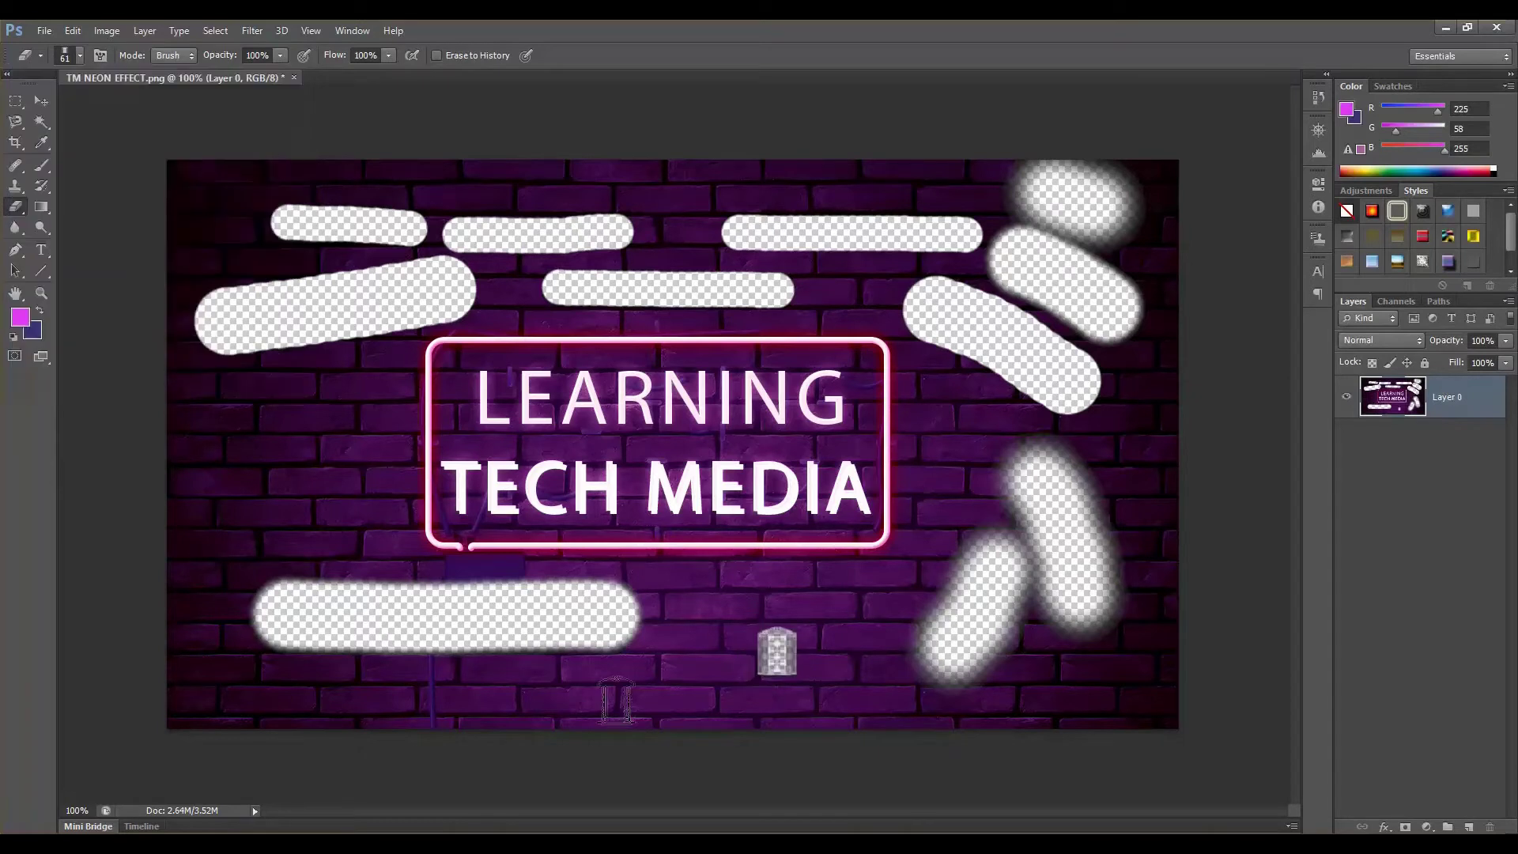
Stamp four building-shaped erasures below, left and right of the sign
{"action": "left_click", "coordinate": [360, 466]}
{"action": "left_click", "coordinate": [229, 486]}
{"action": "left_click", "coordinate": [934, 429]}
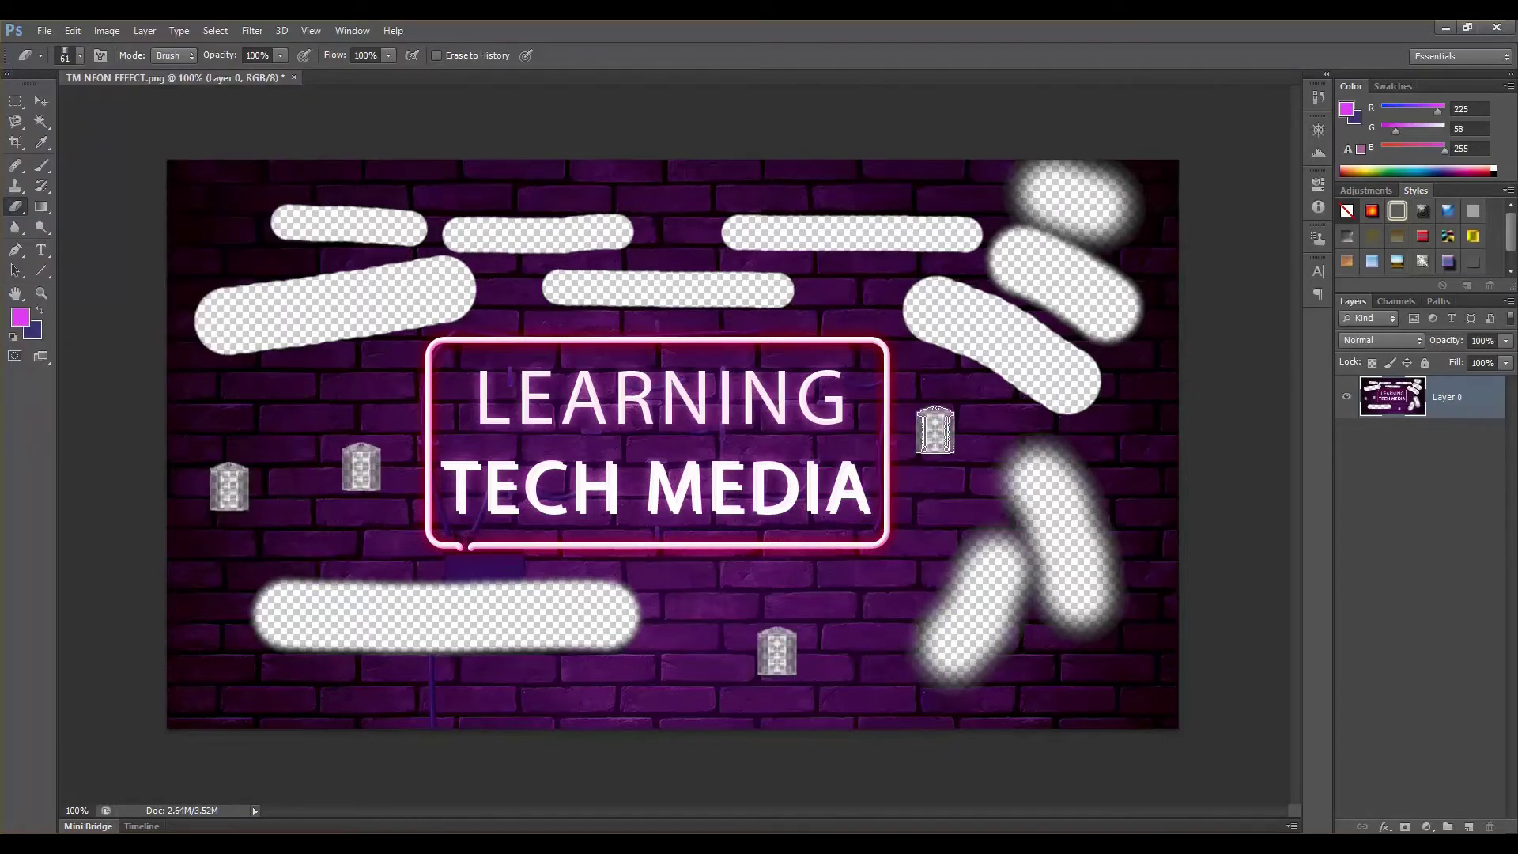
{"action": "left_click", "coordinate": [1104, 450]}
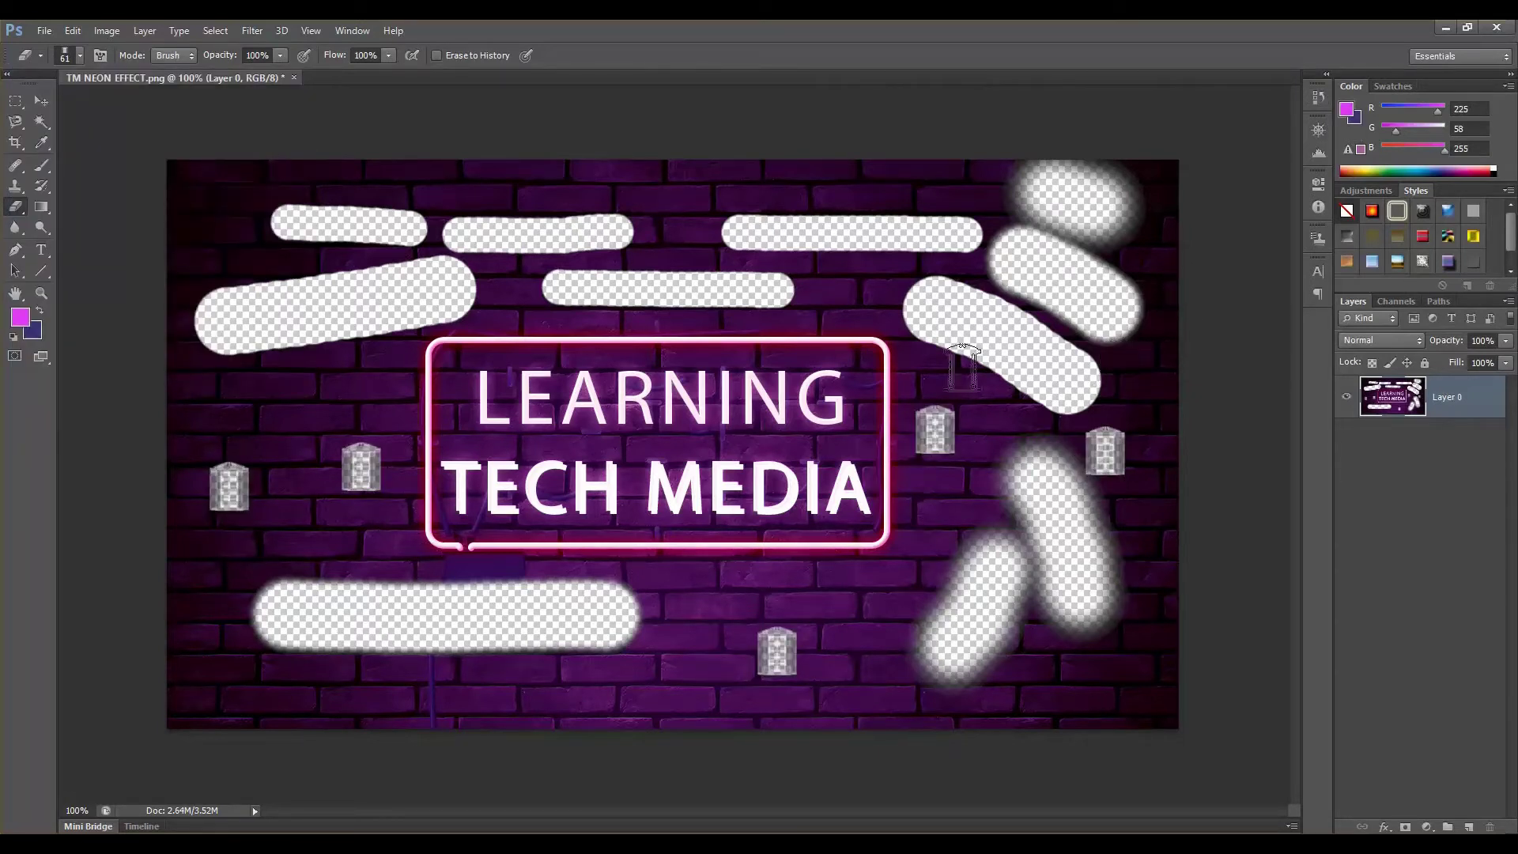
Revert to the original snapshot in History and collapse the panel dock
{"action": "left_click", "coordinate": [1326, 81]}
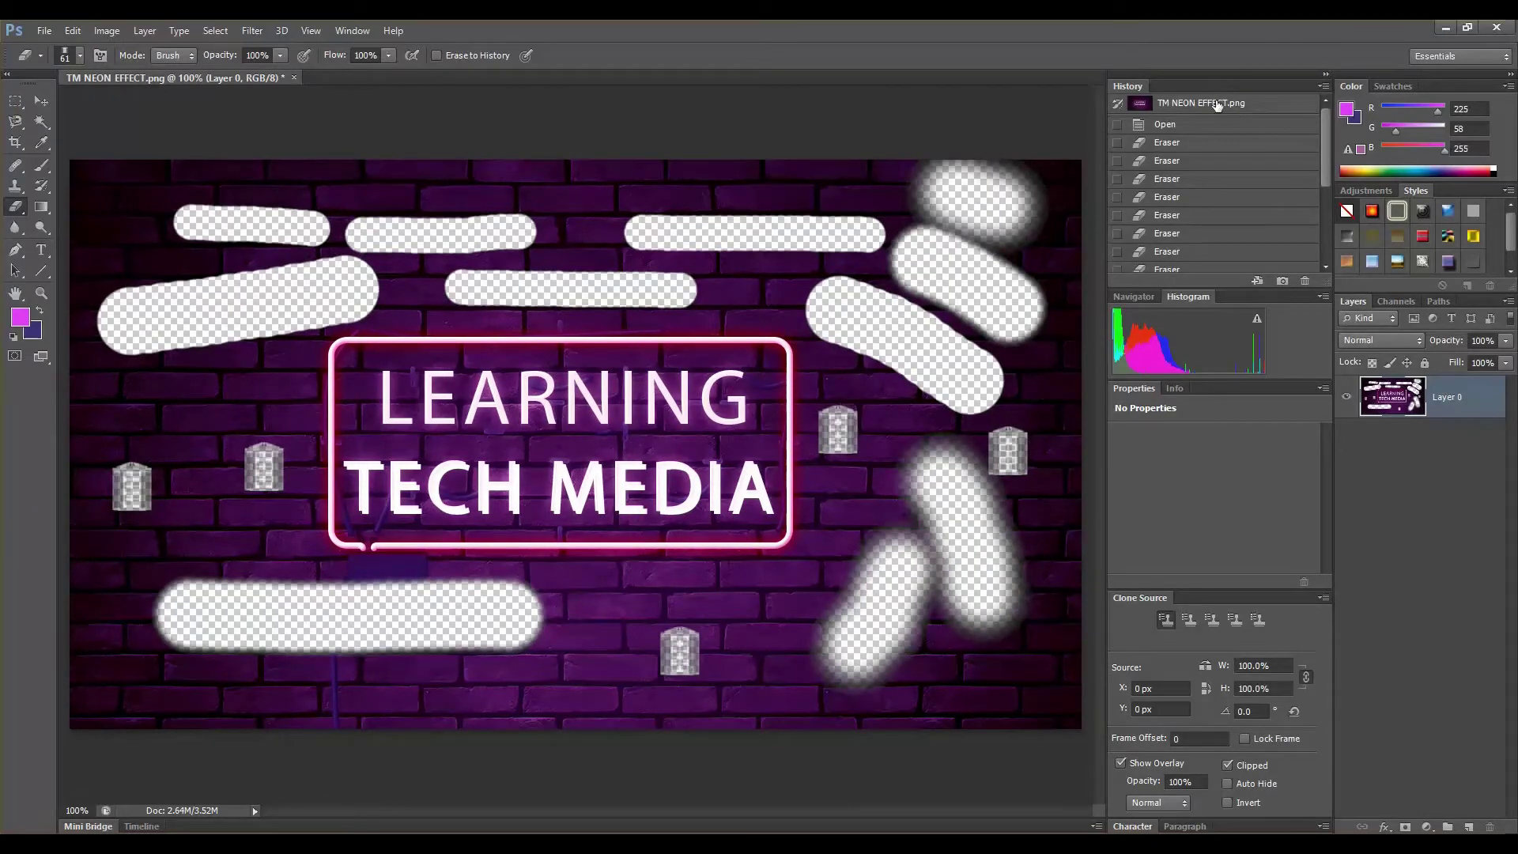
{"action": "left_click", "coordinate": [1217, 106]}
{"action": "left_click", "coordinate": [1327, 78]}
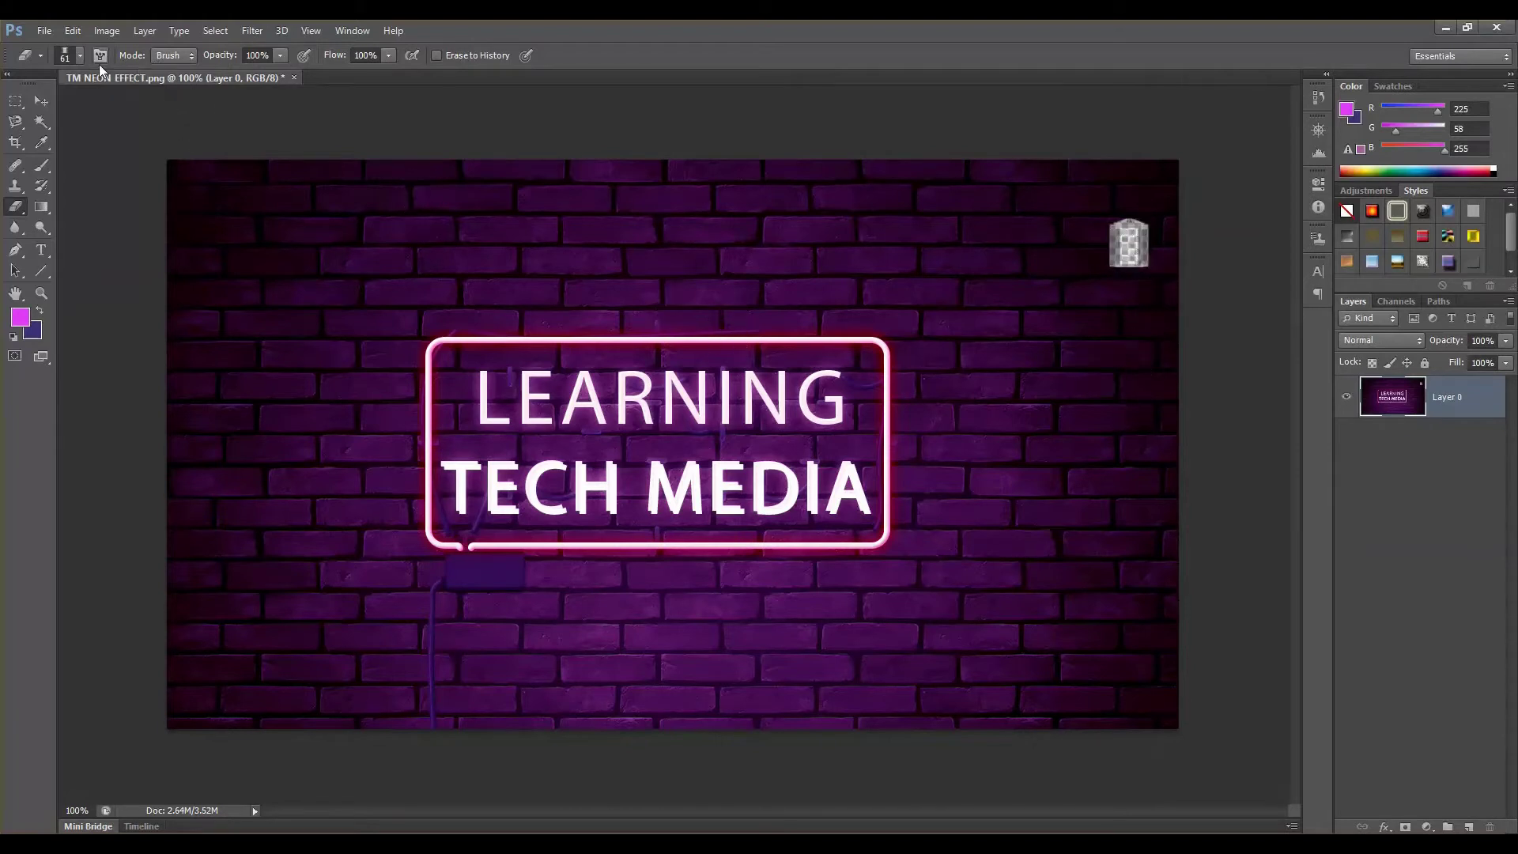
Switch the eraser mode to Pencil
{"action": "left_click", "coordinate": [78, 56]}
{"action": "scroll", "coordinate": [237, 373], "scroll_direction": "down", "scroll_amount": 2}
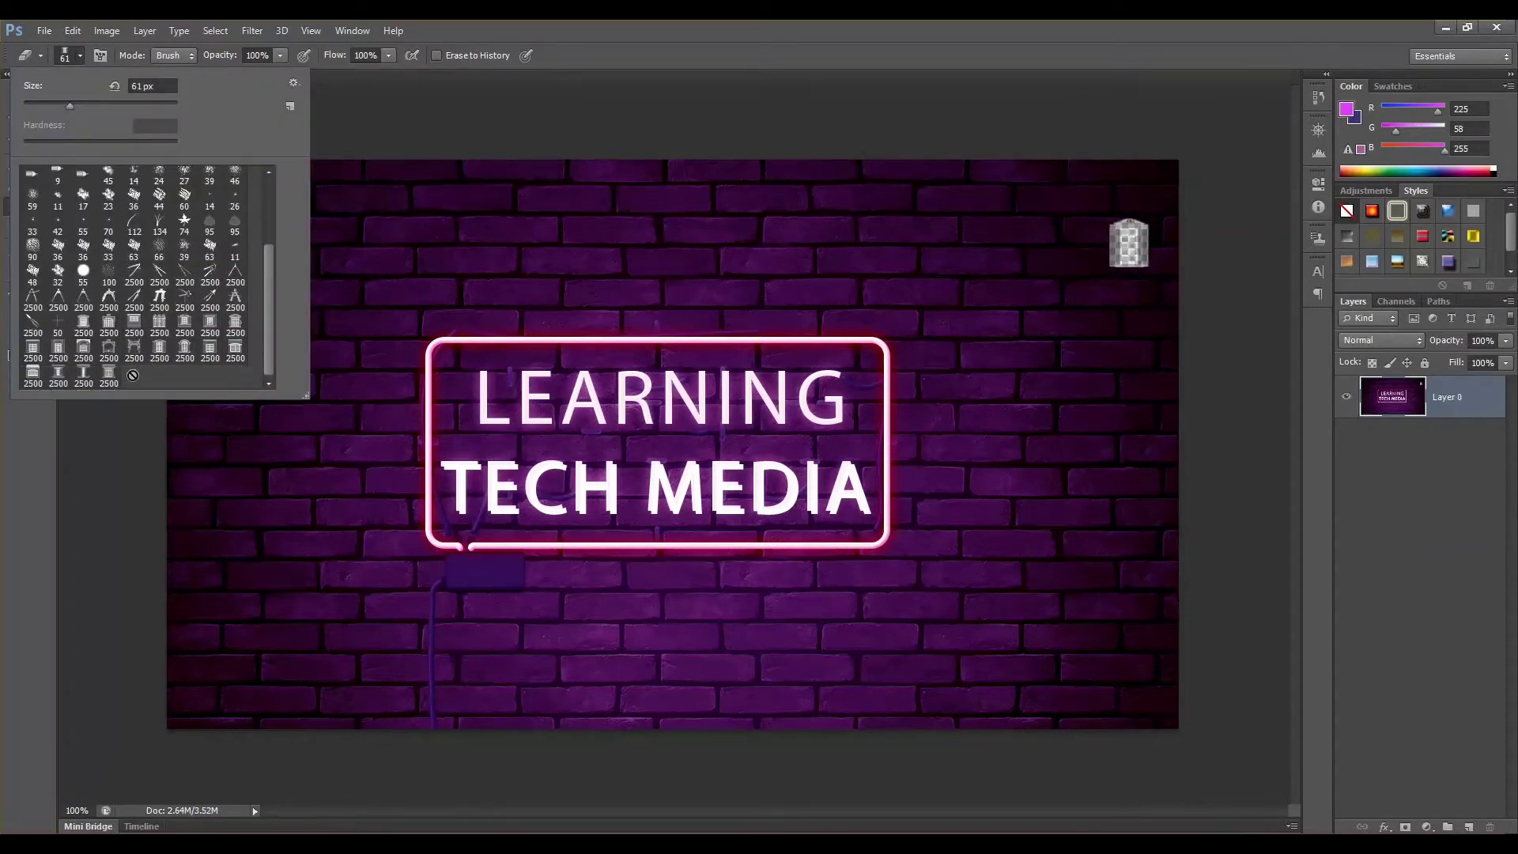
{"action": "left_click", "coordinate": [176, 56]}
{"action": "left_click", "coordinate": [172, 81]}
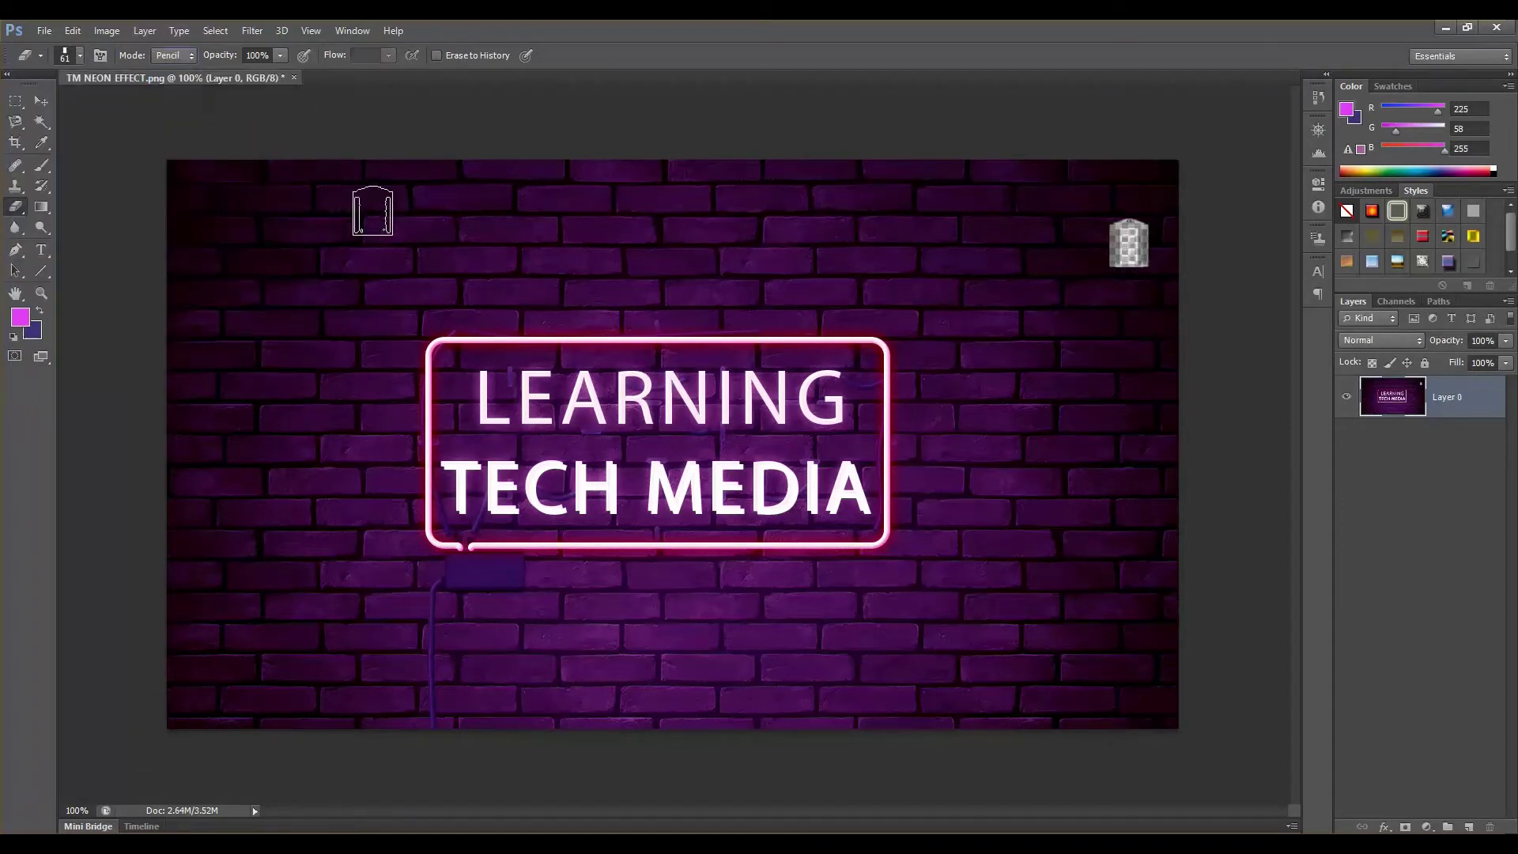
Choose the first brush tip preset and set the eraser to Pencil mode again
{"action": "left_click", "coordinate": [79, 54]}
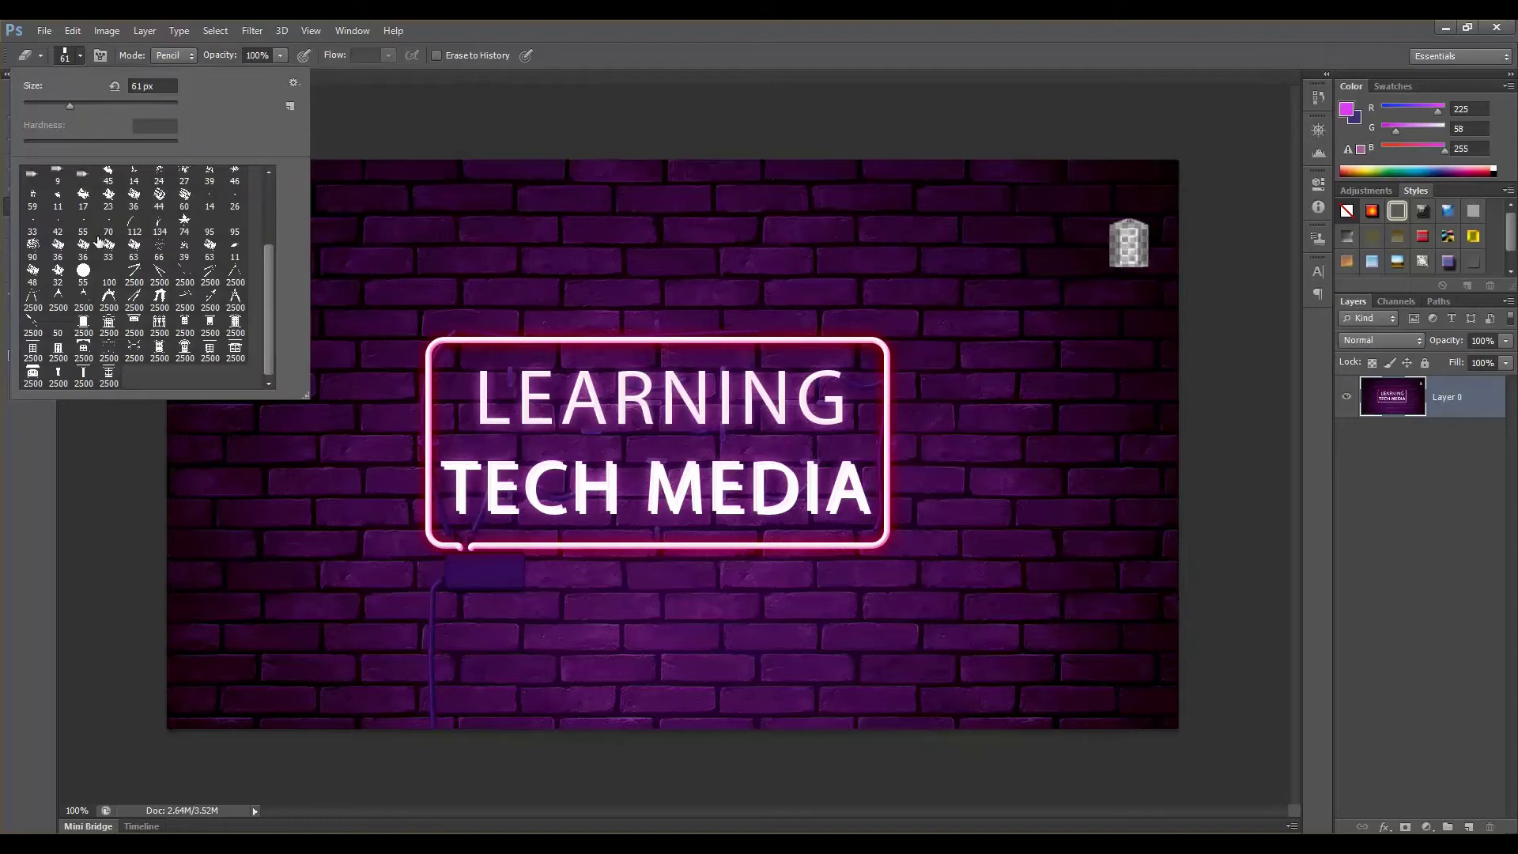
{"action": "left_click", "coordinate": [32, 177]}
{"action": "scroll", "coordinate": [140, 310], "scroll_direction": "up", "scroll_amount": 1}
{"action": "scroll", "coordinate": [143, 309], "scroll_direction": "up", "scroll_amount": 2}
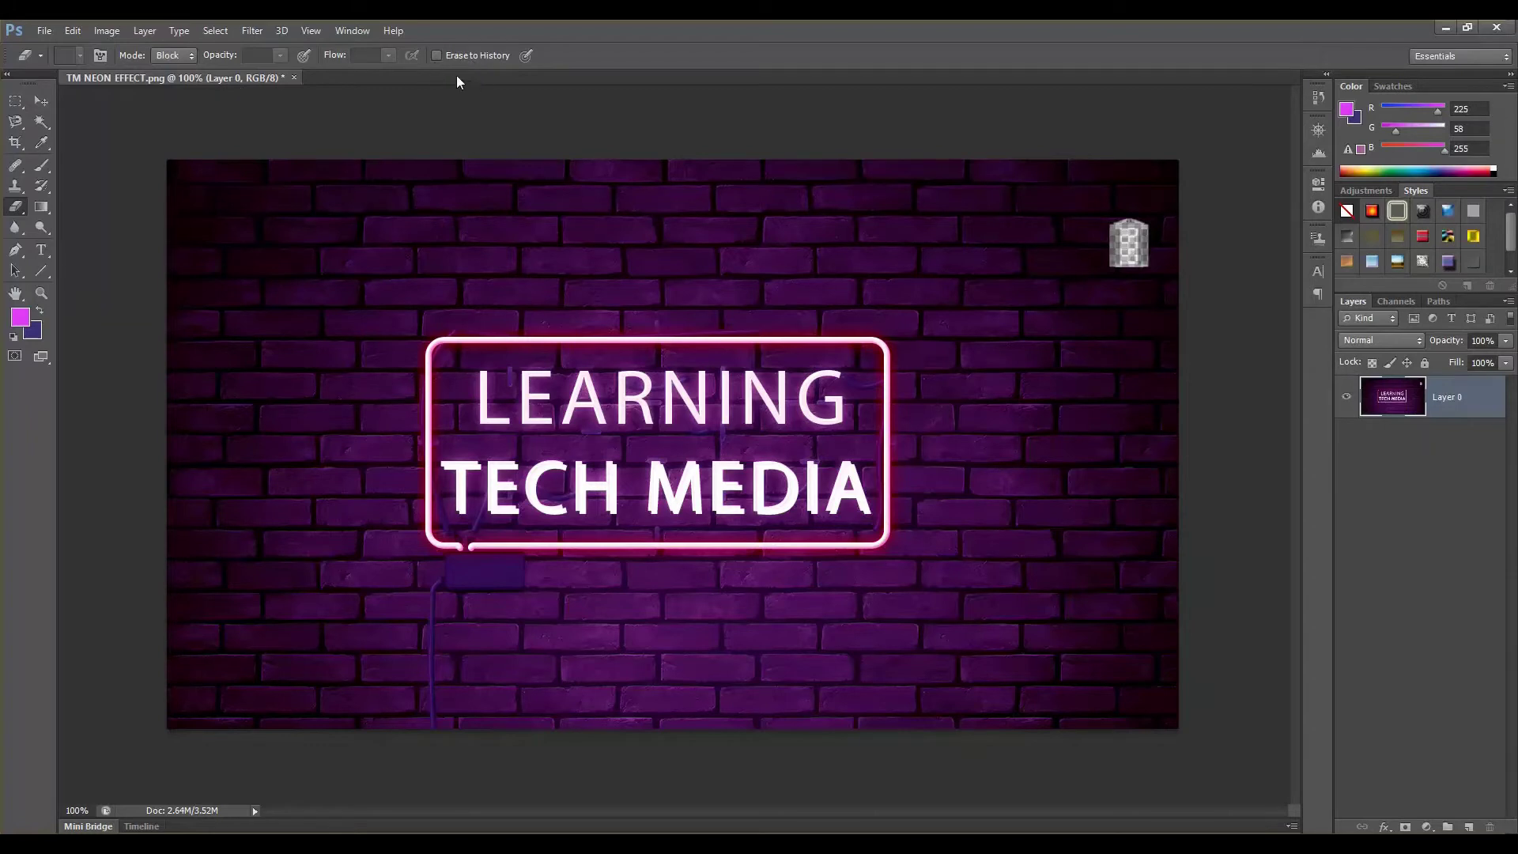
{"action": "left_click", "coordinate": [179, 54]}
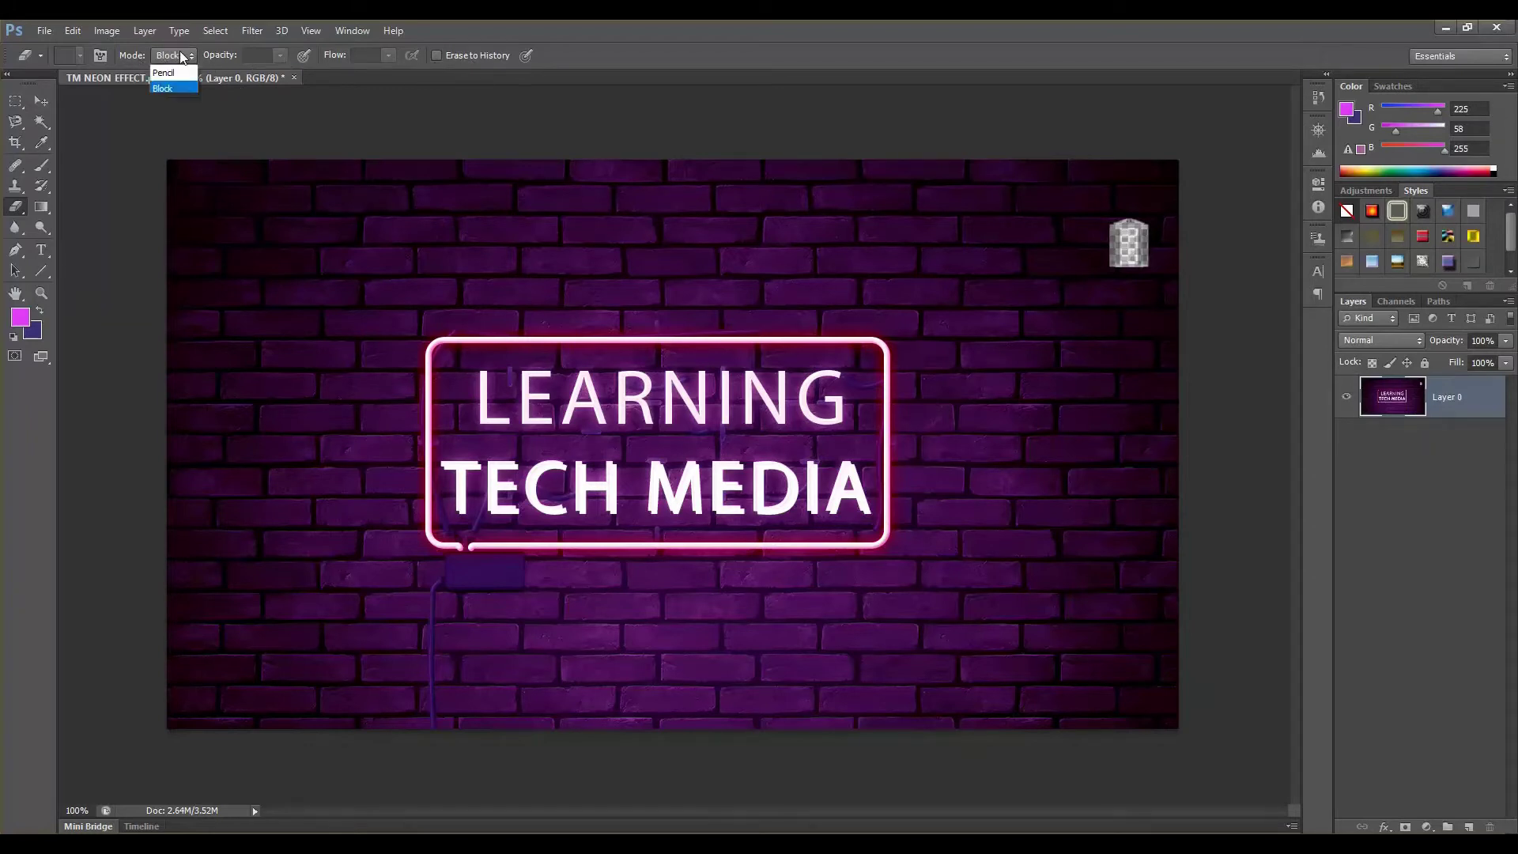
{"action": "left_click", "coordinate": [178, 51]}
{"action": "left_click", "coordinate": [169, 83]}
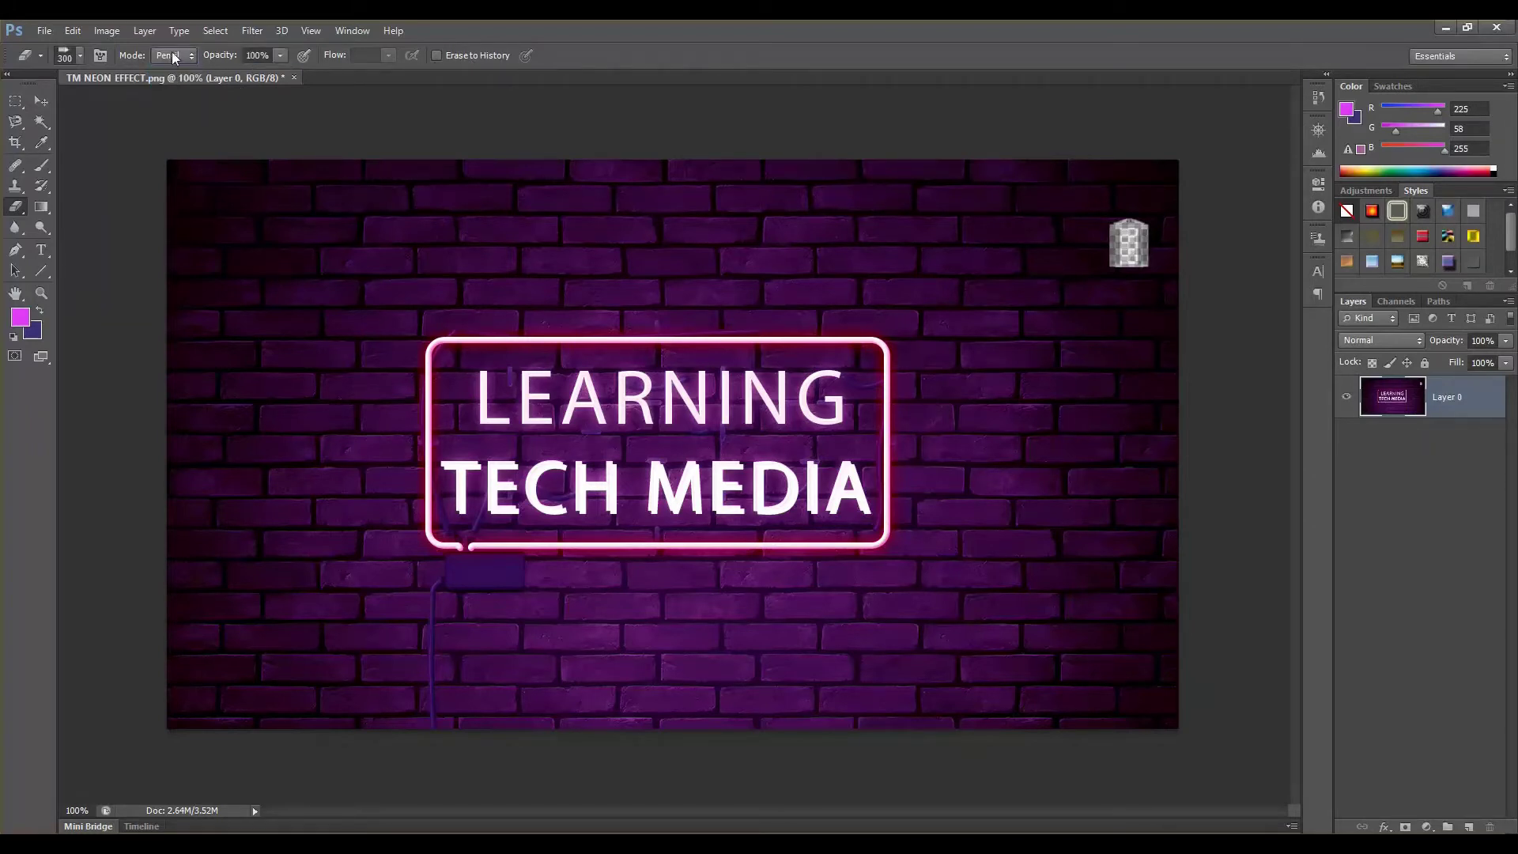
{"action": "left_click", "coordinate": [193, 53]}
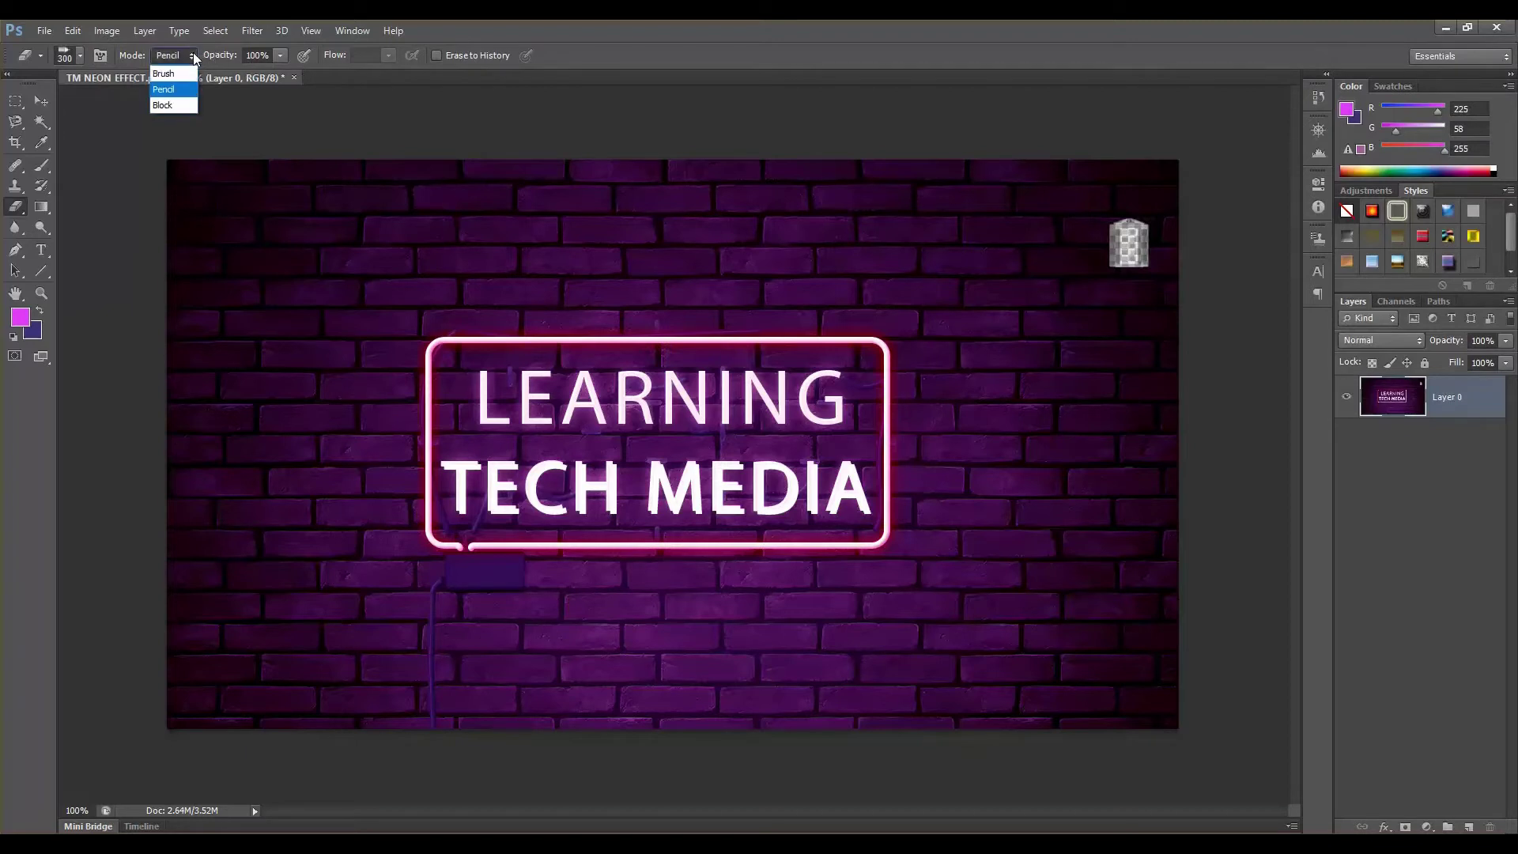
Switch to Block mode and erase square-edged streaks at the top, left and right of the sign
{"action": "left_click", "coordinate": [179, 104]}
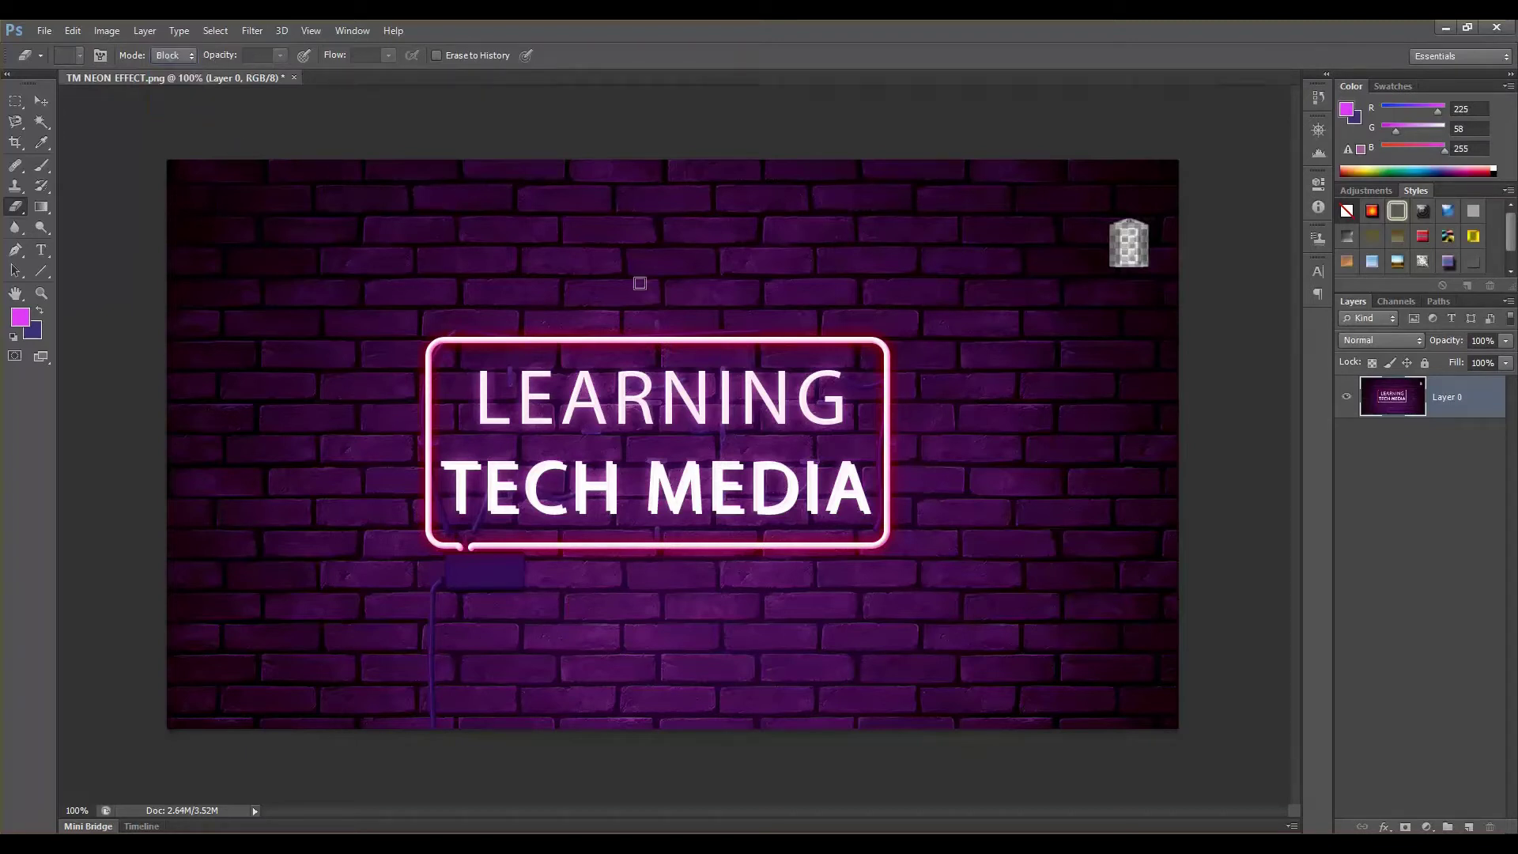
{"action": "left_click_drag", "start_coordinate": [514, 223], "coordinate": [667, 232]}
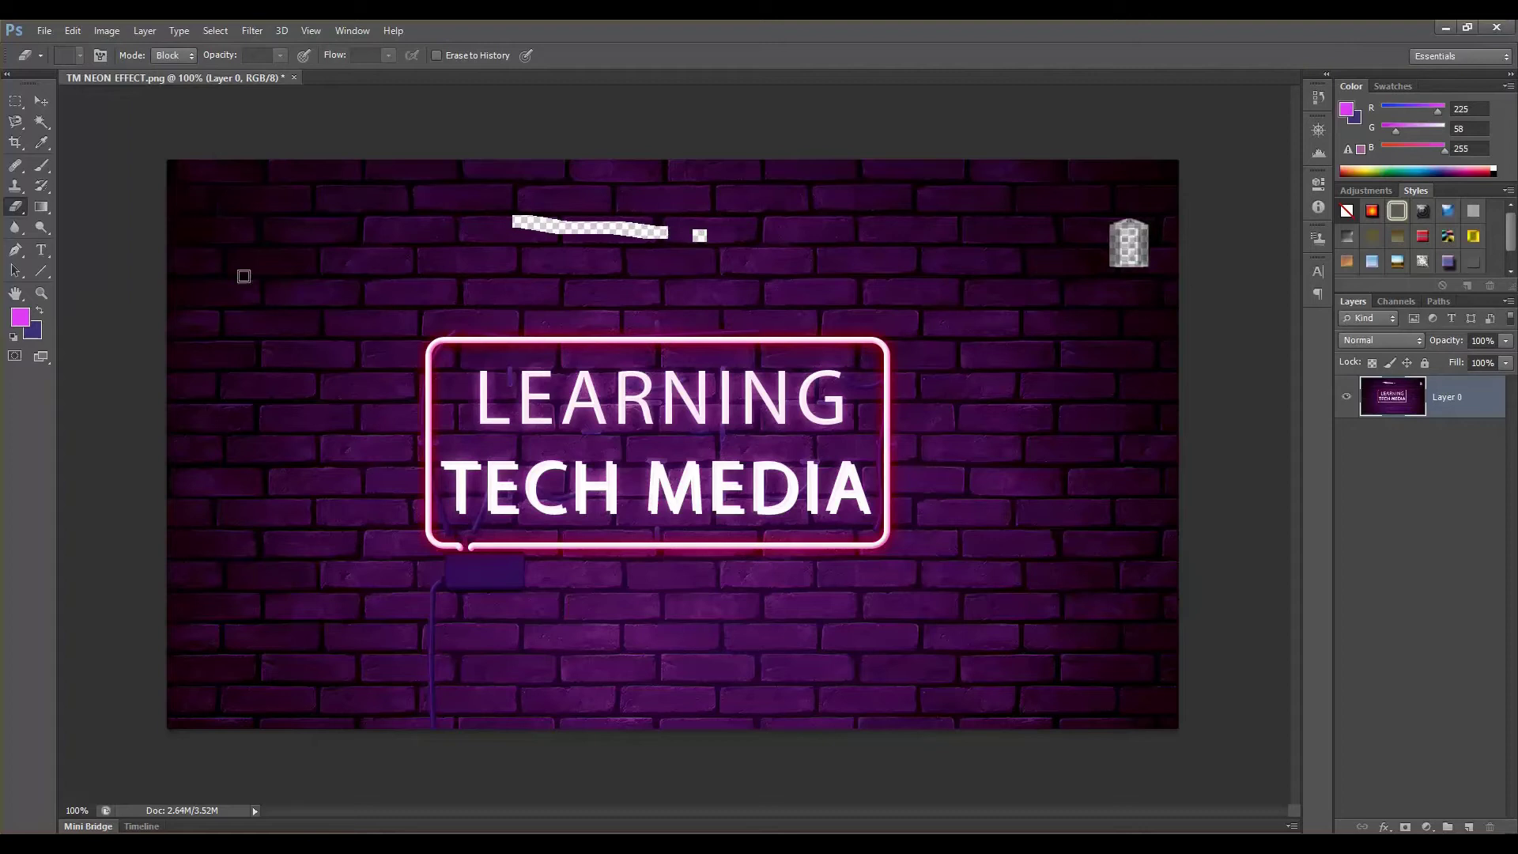
{"action": "mouse_move", "coordinate": [225, 225]}
{"action": "left_mouse_down"}
{"action": "mouse_move", "coordinate": [275, 266]}
{"action": "mouse_move", "coordinate": [433, 251]}
{"action": "left_mouse_up"}
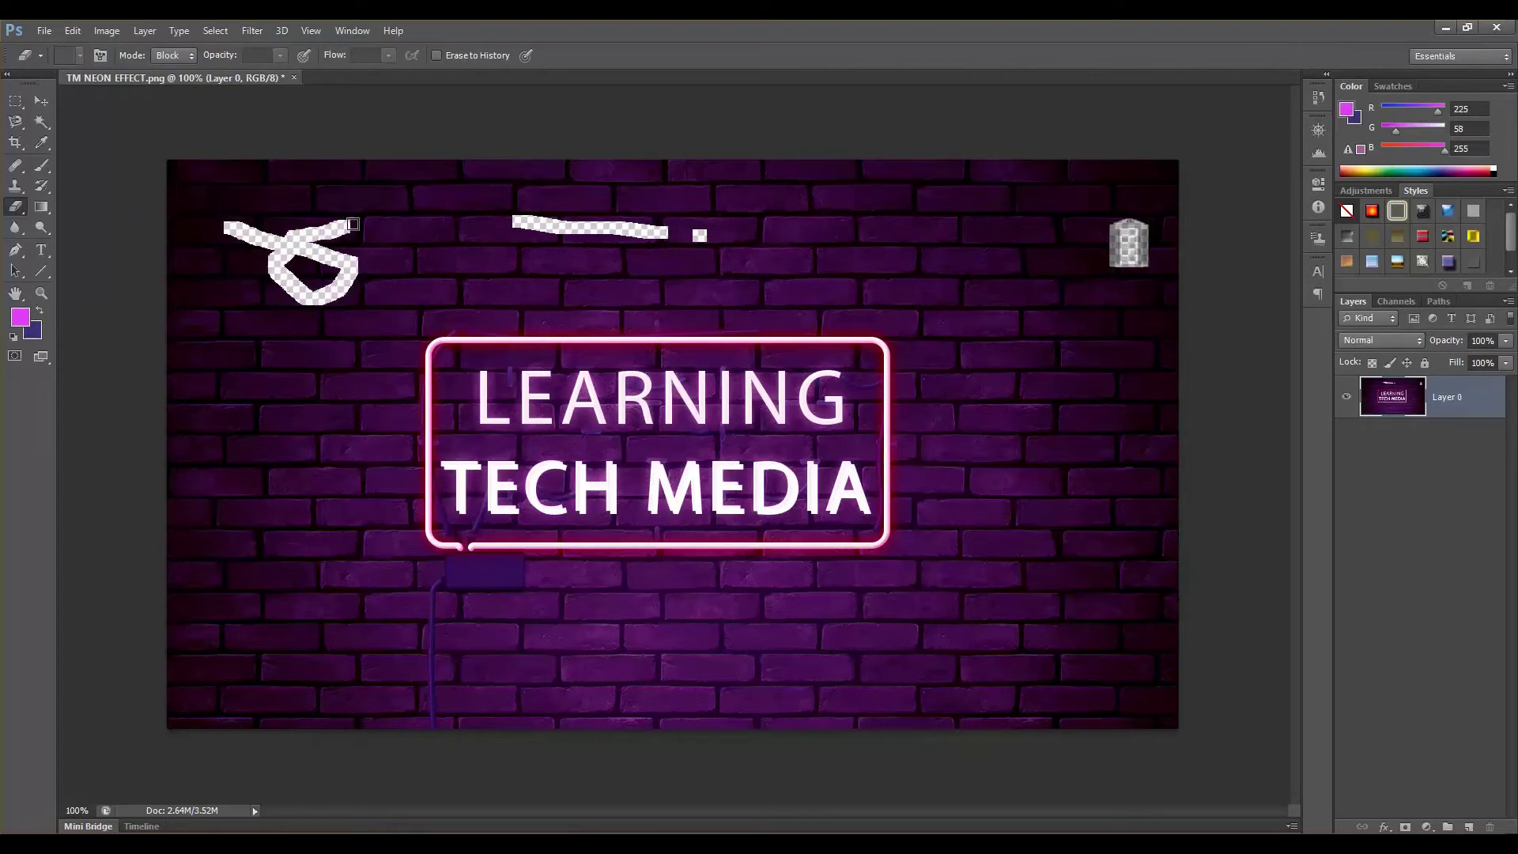
{"action": "left_click", "coordinate": [219, 395]}
{"action": "left_click_drag", "start_coordinate": [262, 401], "coordinate": [311, 401]}
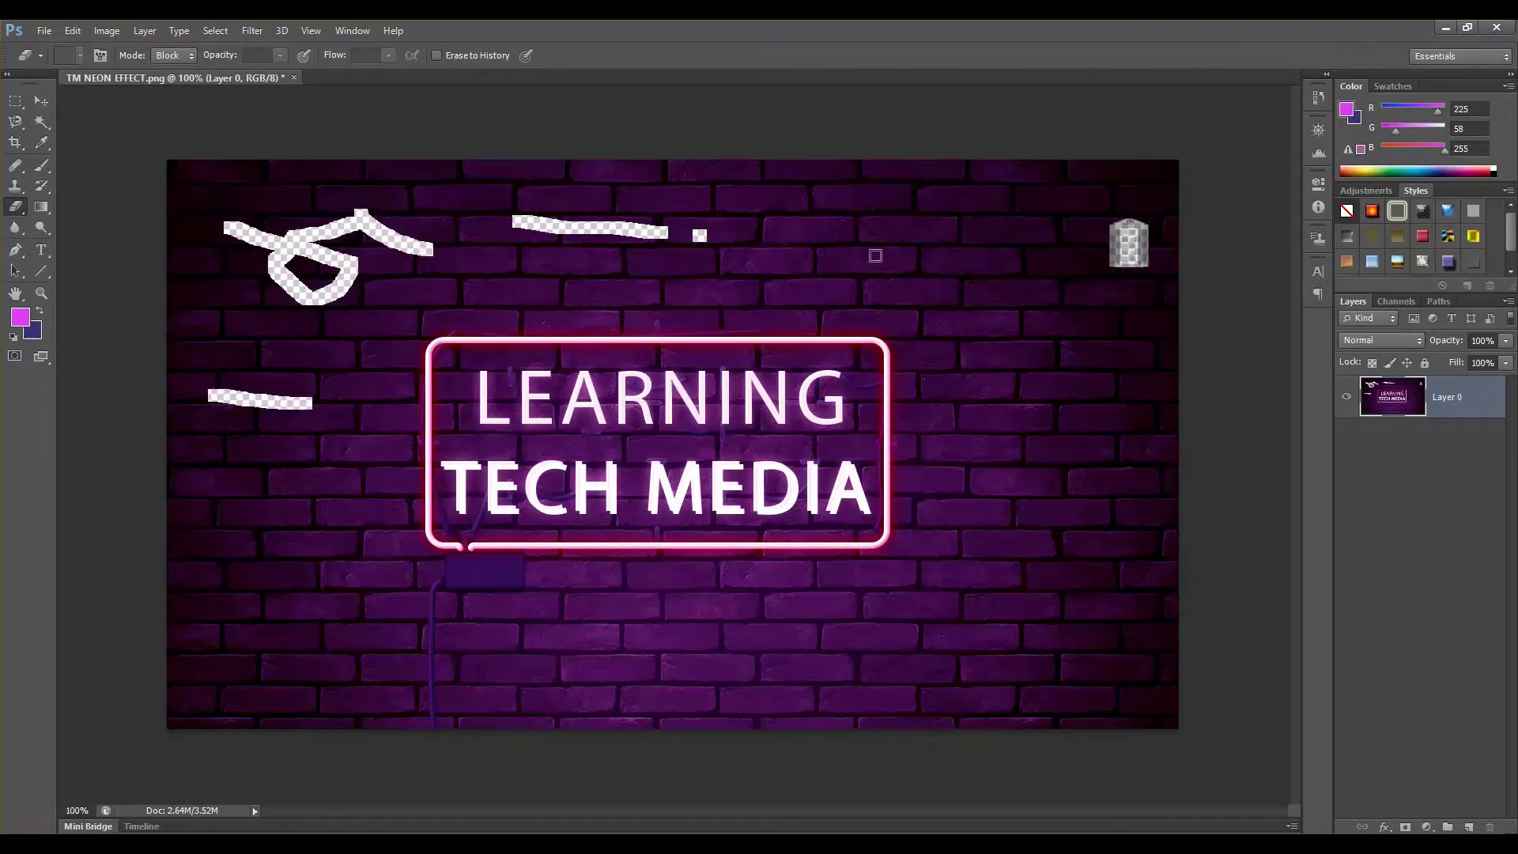
{"action": "left_click_drag", "start_coordinate": [891, 247], "coordinate": [1070, 289]}
{"action": "left_click_drag", "start_coordinate": [1043, 381], "coordinate": [1128, 389]}
{"action": "left_click_drag", "start_coordinate": [1081, 517], "coordinate": [1128, 476]}
{"action": "left_click_drag", "start_coordinate": [1081, 574], "coordinate": [1126, 536]}
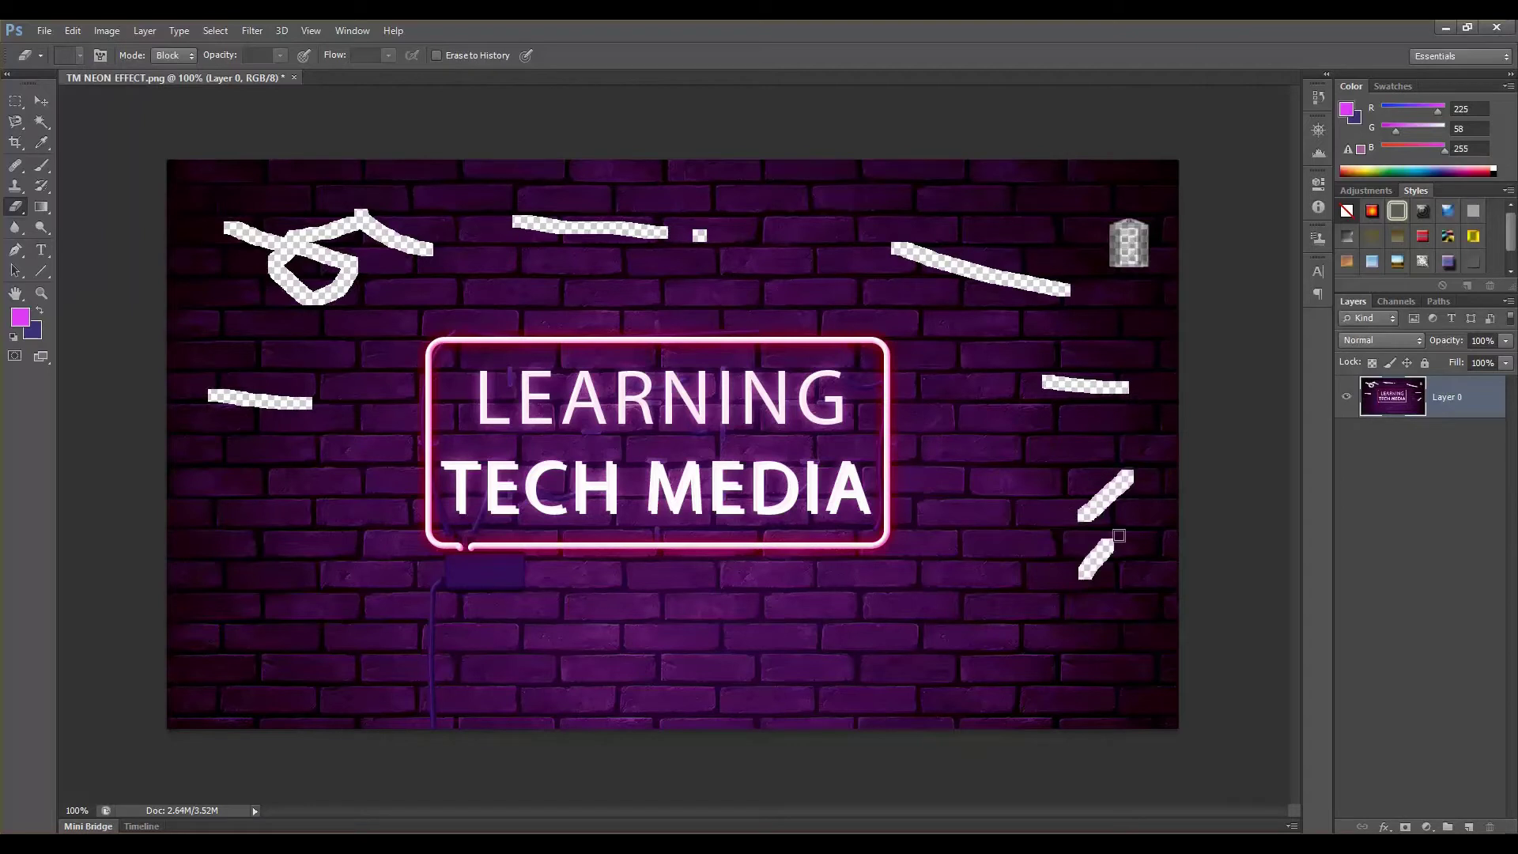
Set the eraser to Brush mode with a hard round 37 px tip
{"action": "left_click", "coordinate": [176, 55]}
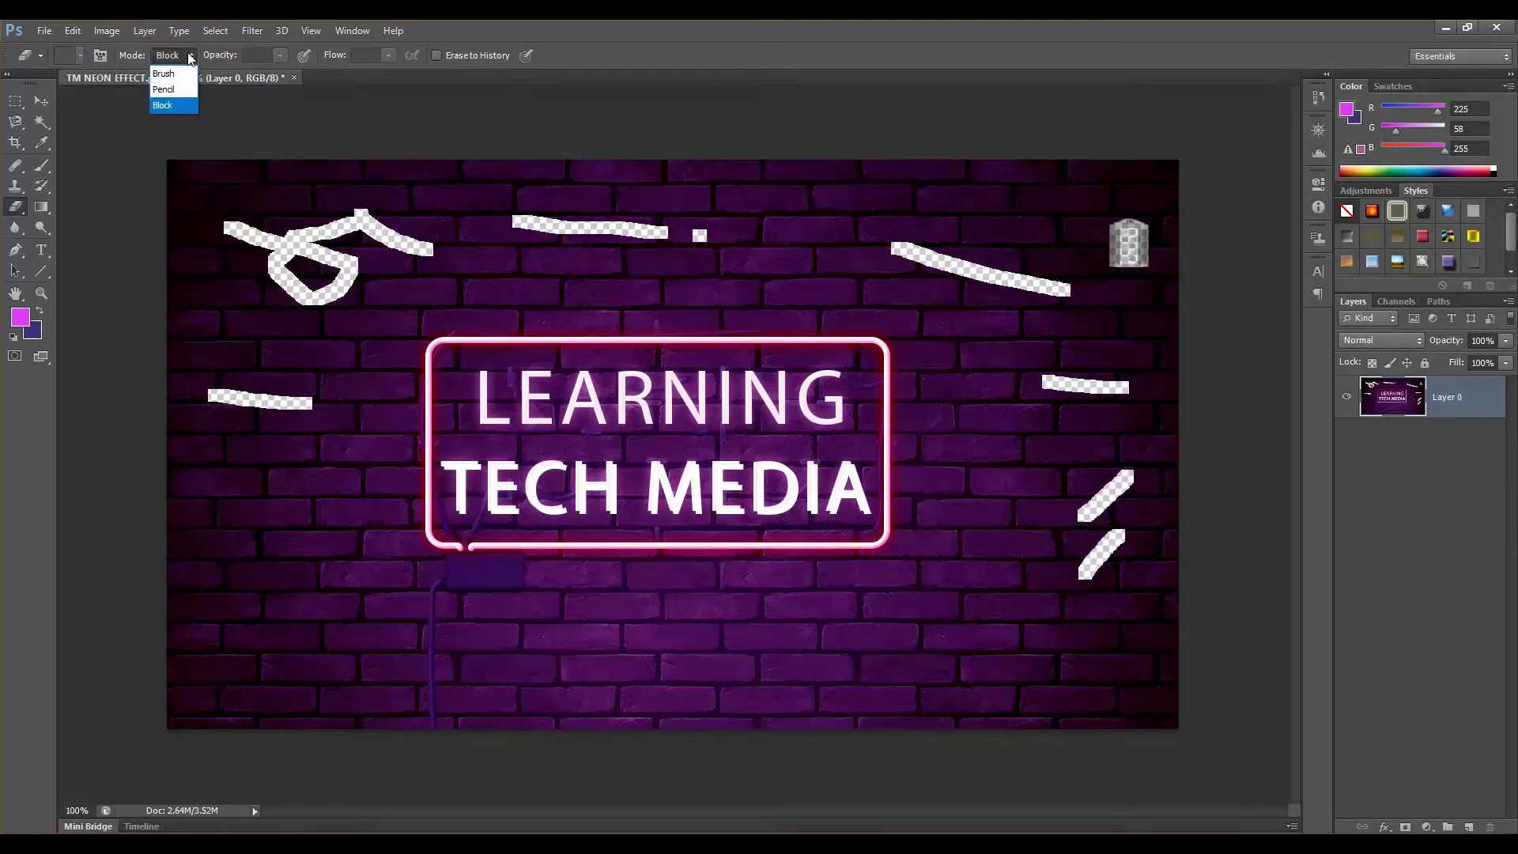
{"action": "left_click", "coordinate": [168, 66]}
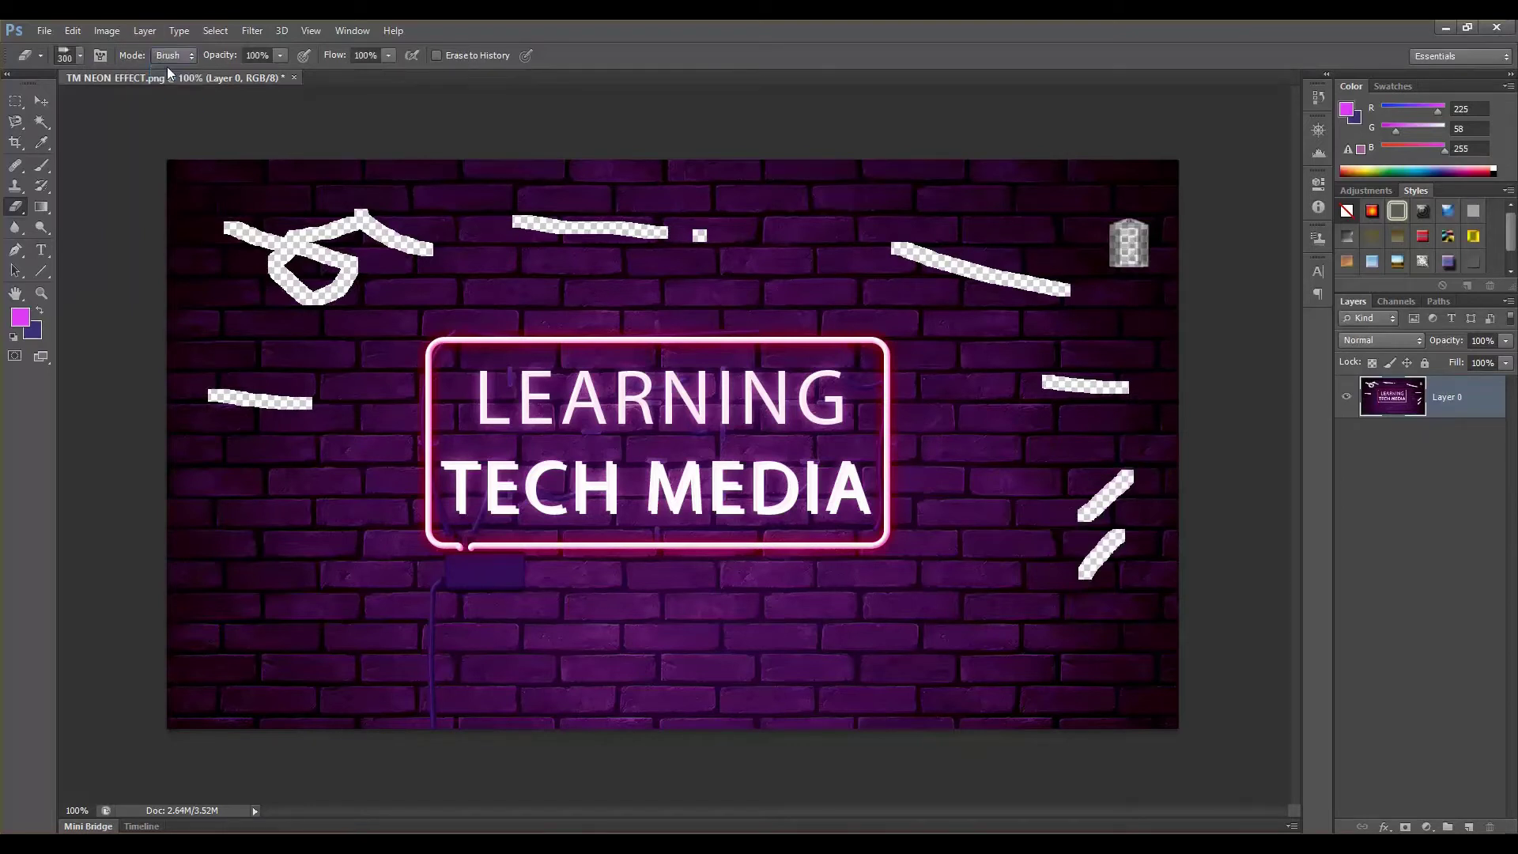
{"action": "left_click", "coordinate": [280, 55]}
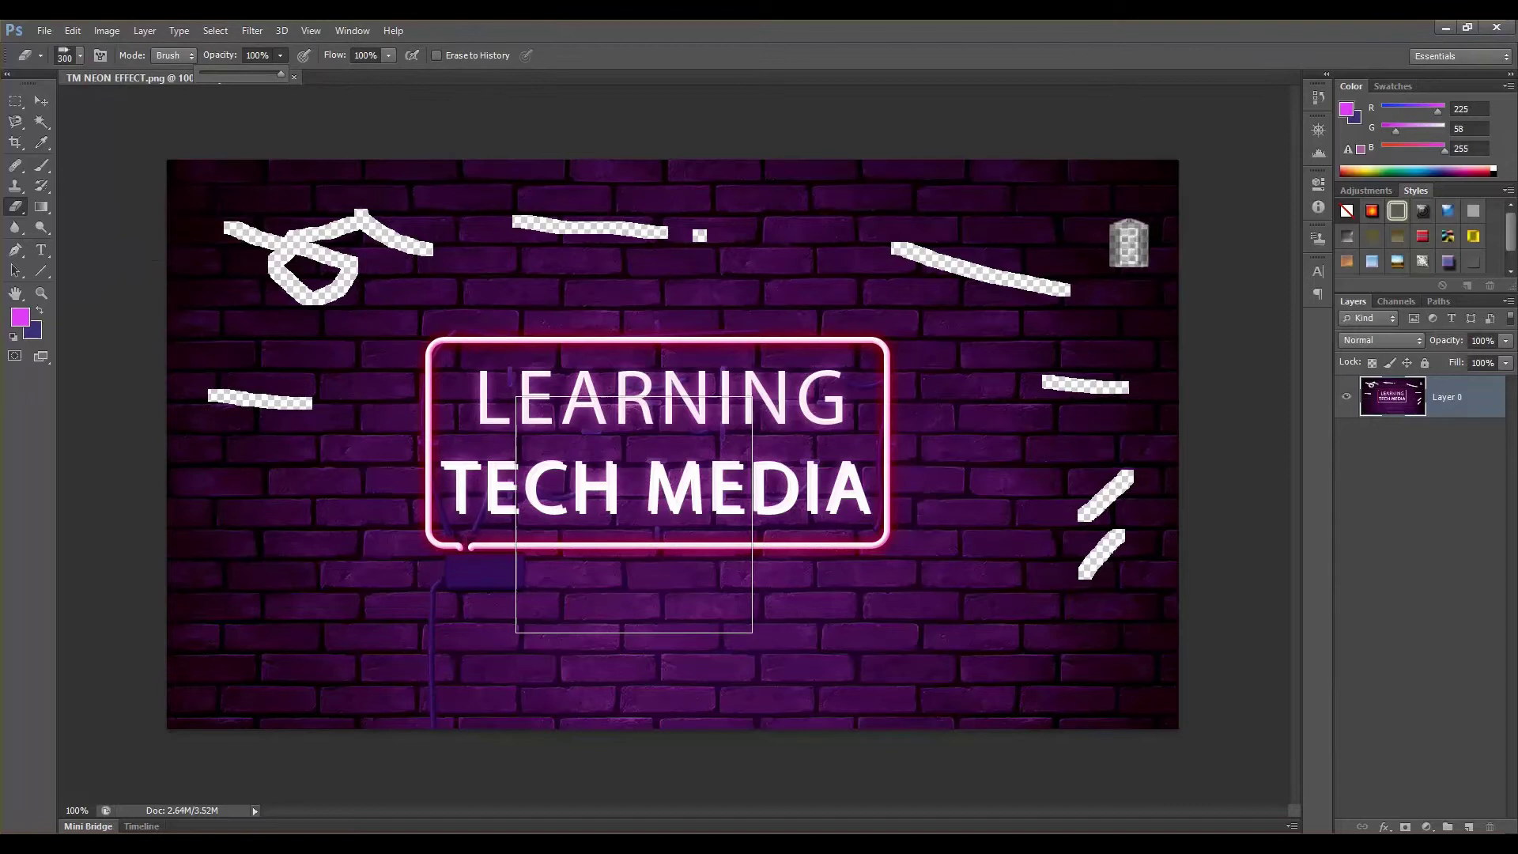
{"action": "left_click", "coordinate": [78, 56]}
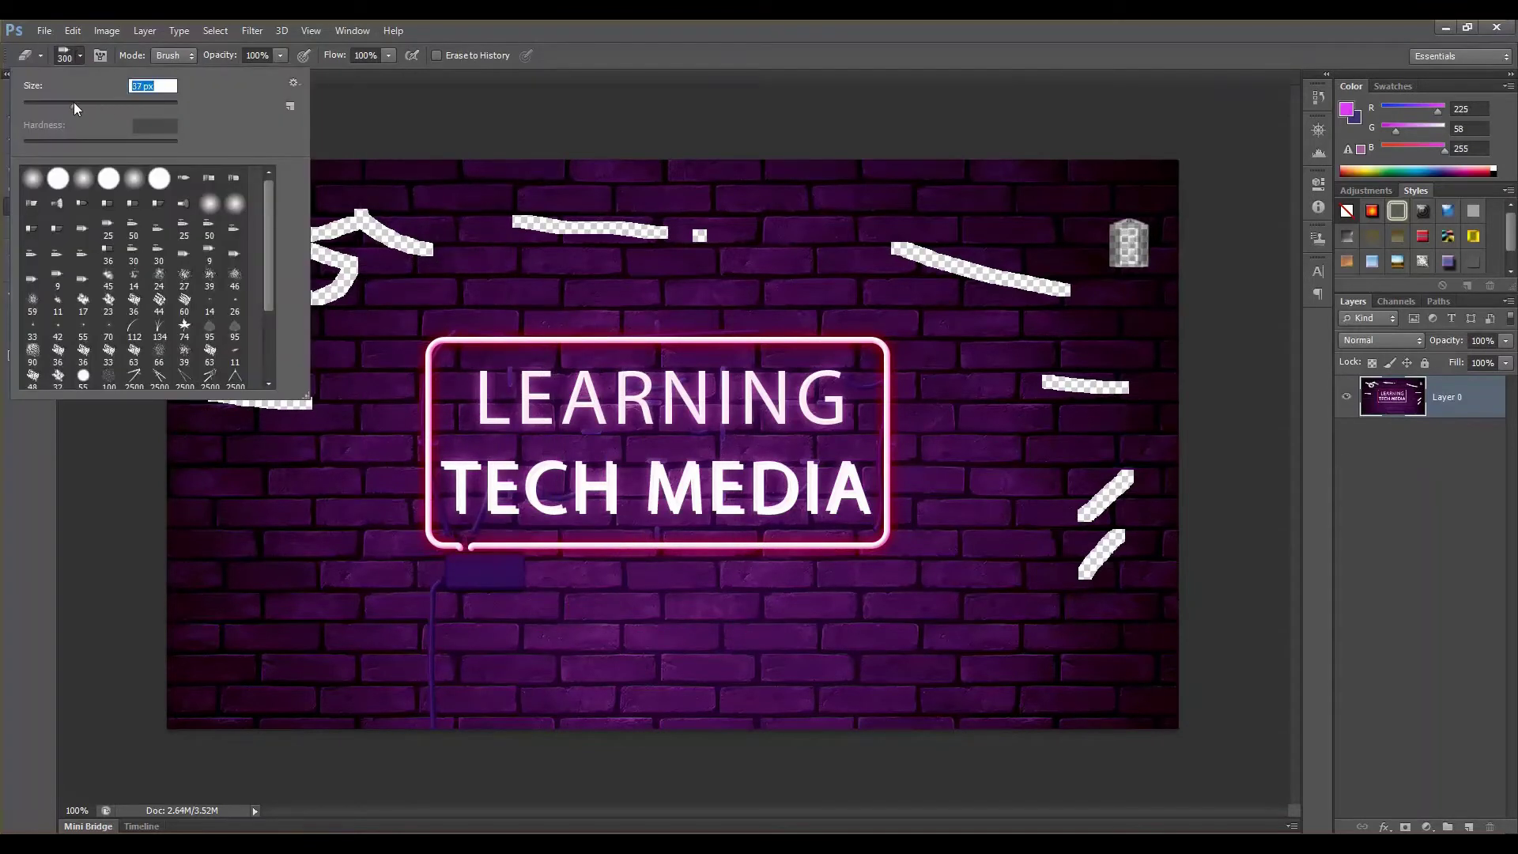
{"action": "left_click_drag", "start_coordinate": [74, 103], "coordinate": [73, 103]}
{"action": "left_click", "coordinate": [58, 180]}
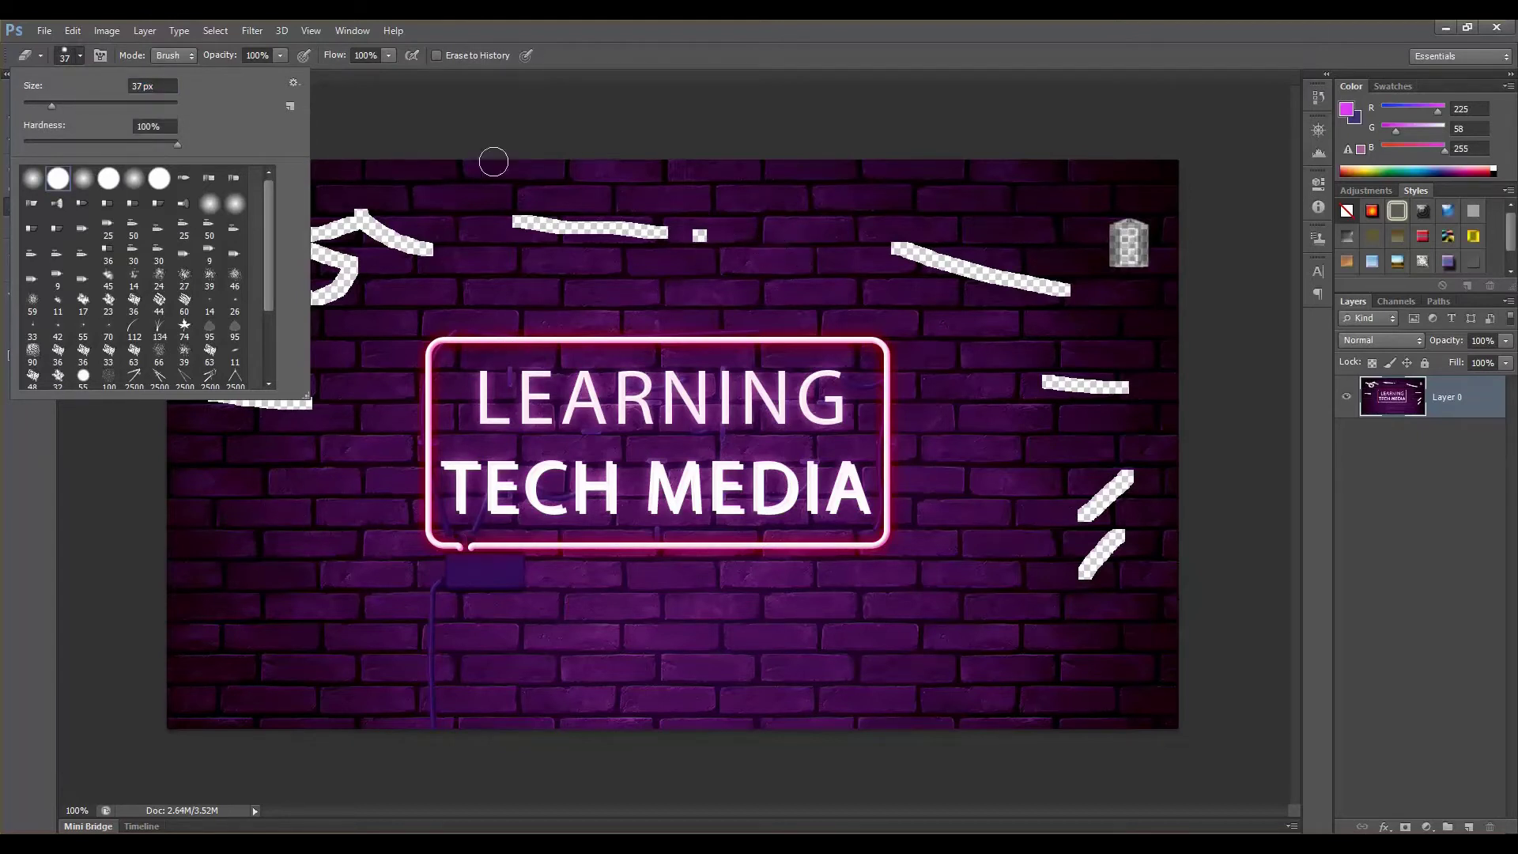
{"action": "left_click", "coordinate": [897, 53]}
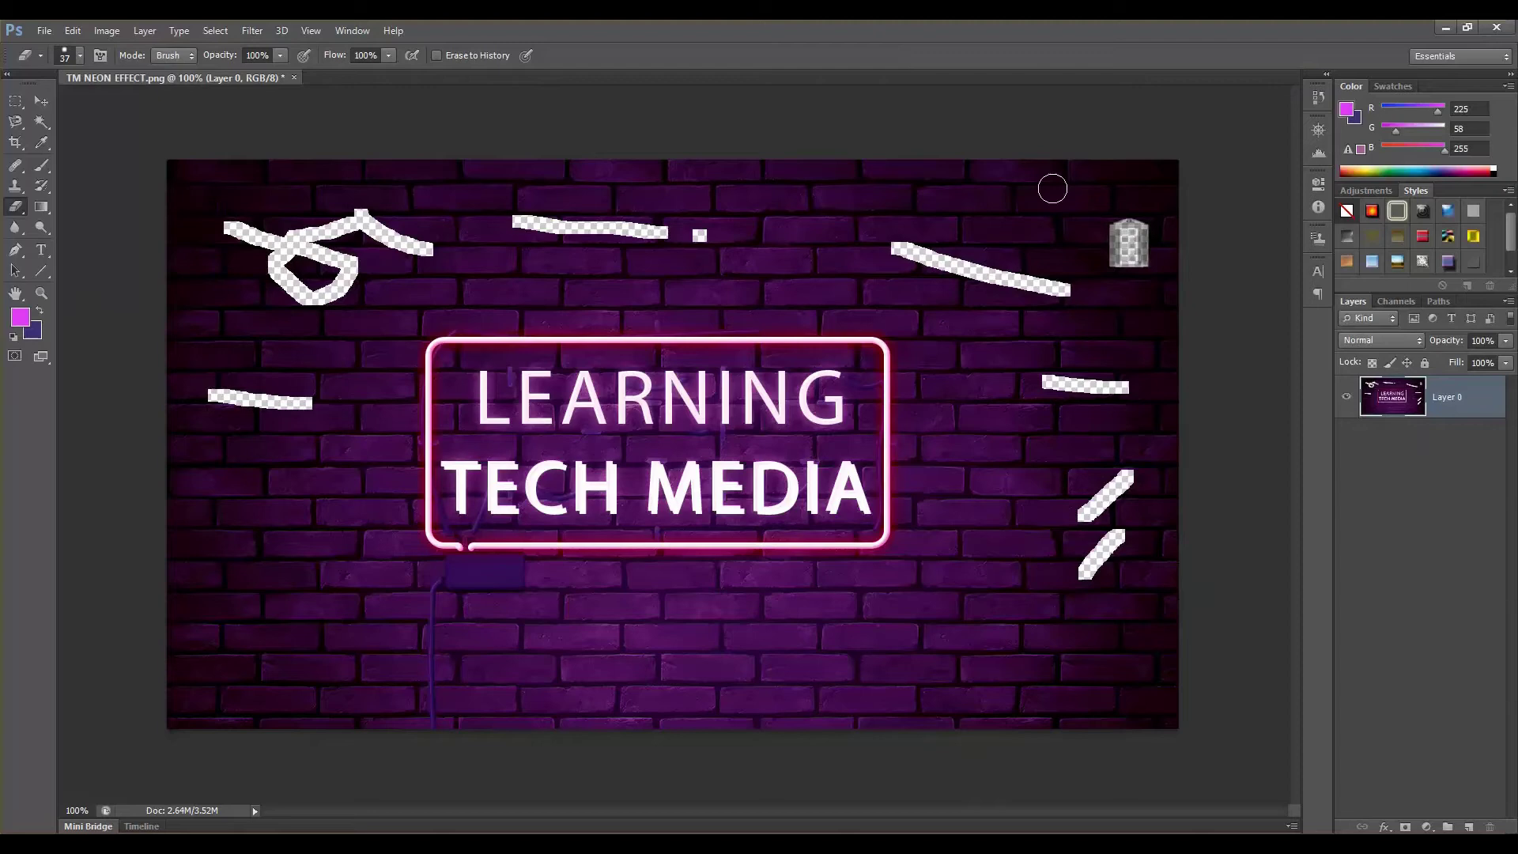
Revert to the original snapshot in History and collapse the side panels
{"action": "left_click", "coordinate": [1318, 97]}
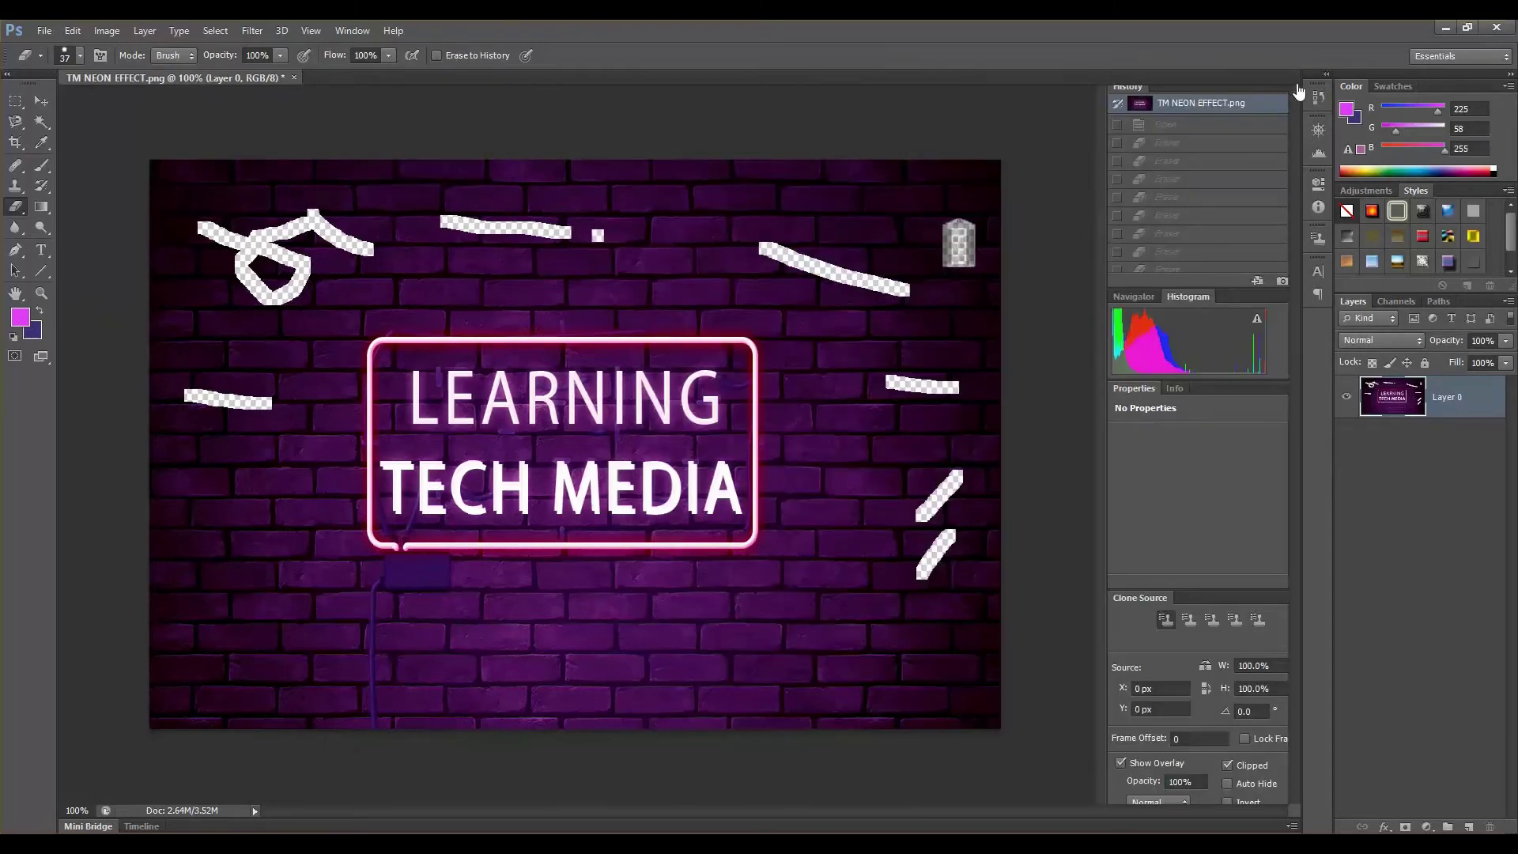
{"action": "scroll", "coordinate": [1215, 148], "scroll_direction": "up", "scroll_amount": 5}
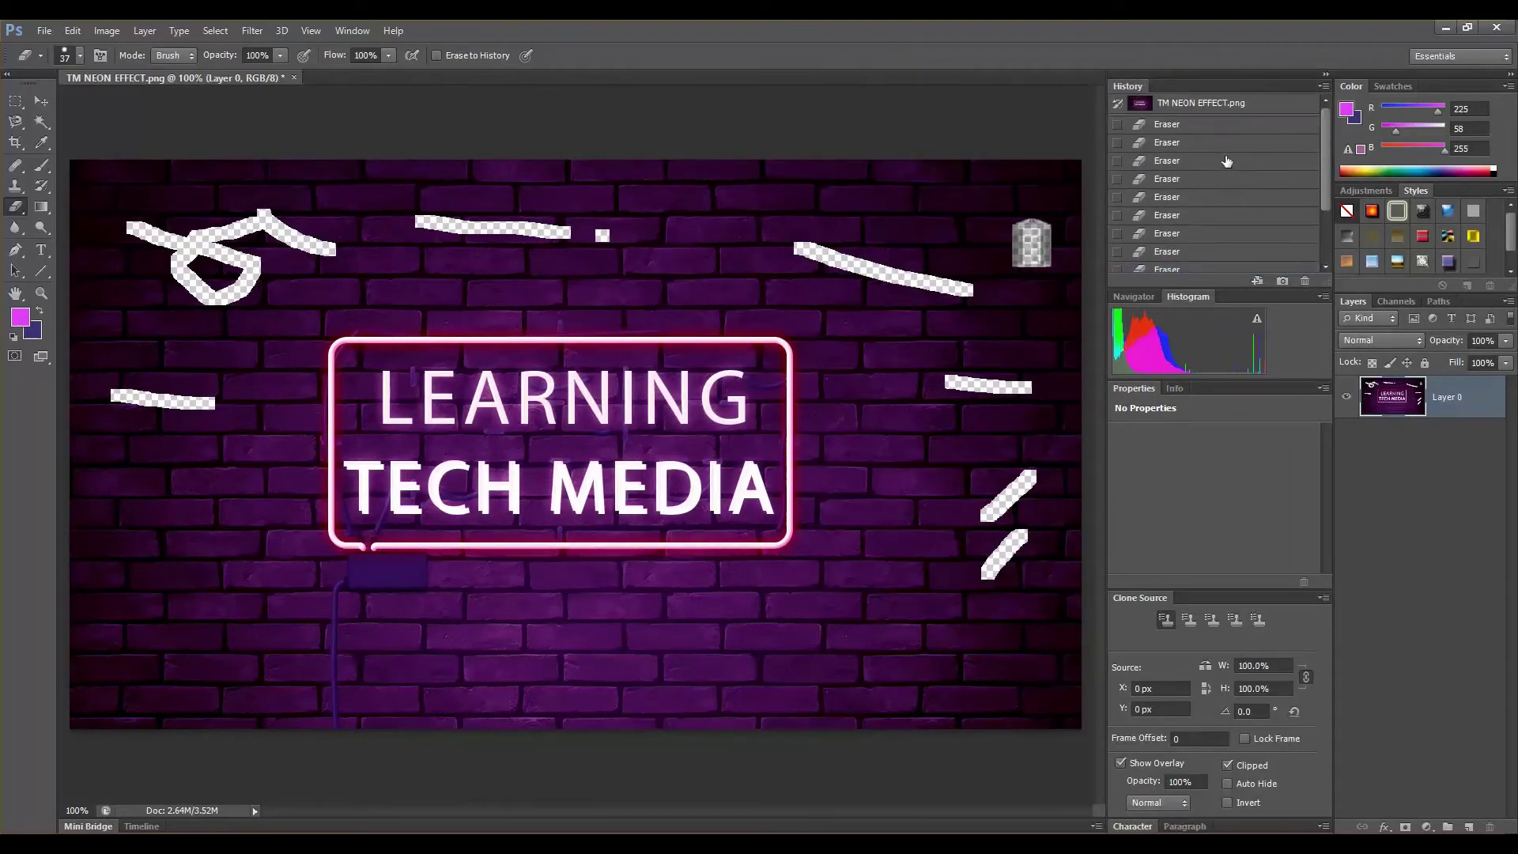
{"action": "left_click", "coordinate": [1226, 102]}
{"action": "left_click", "coordinate": [1327, 75]}
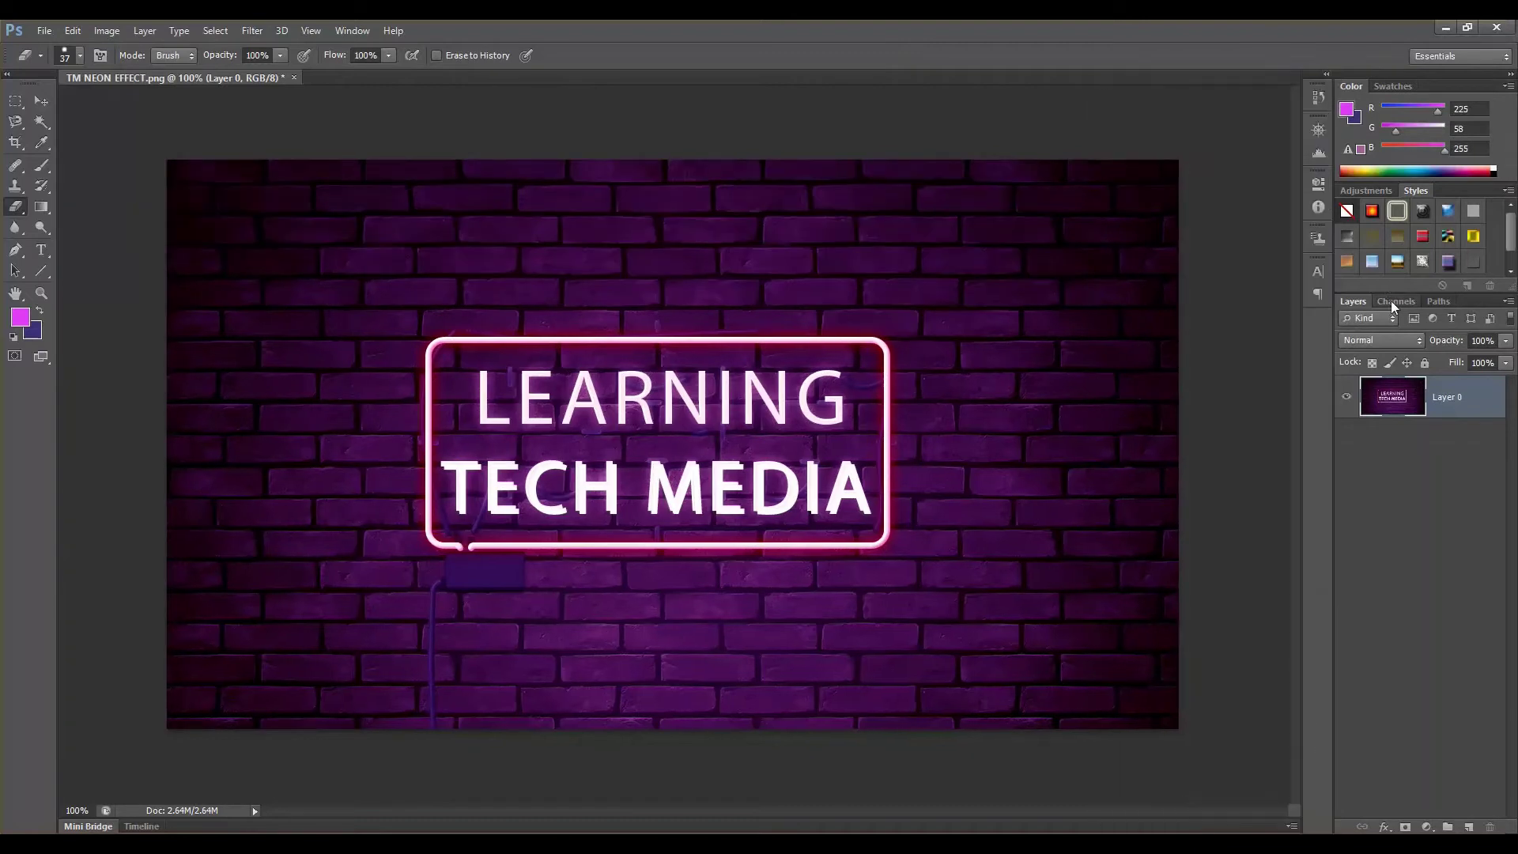
Add Layer 1, reorder it, and merge it into Layer 0
{"action": "left_click", "coordinate": [1495, 402]}
{"action": "key", "text": "z"}
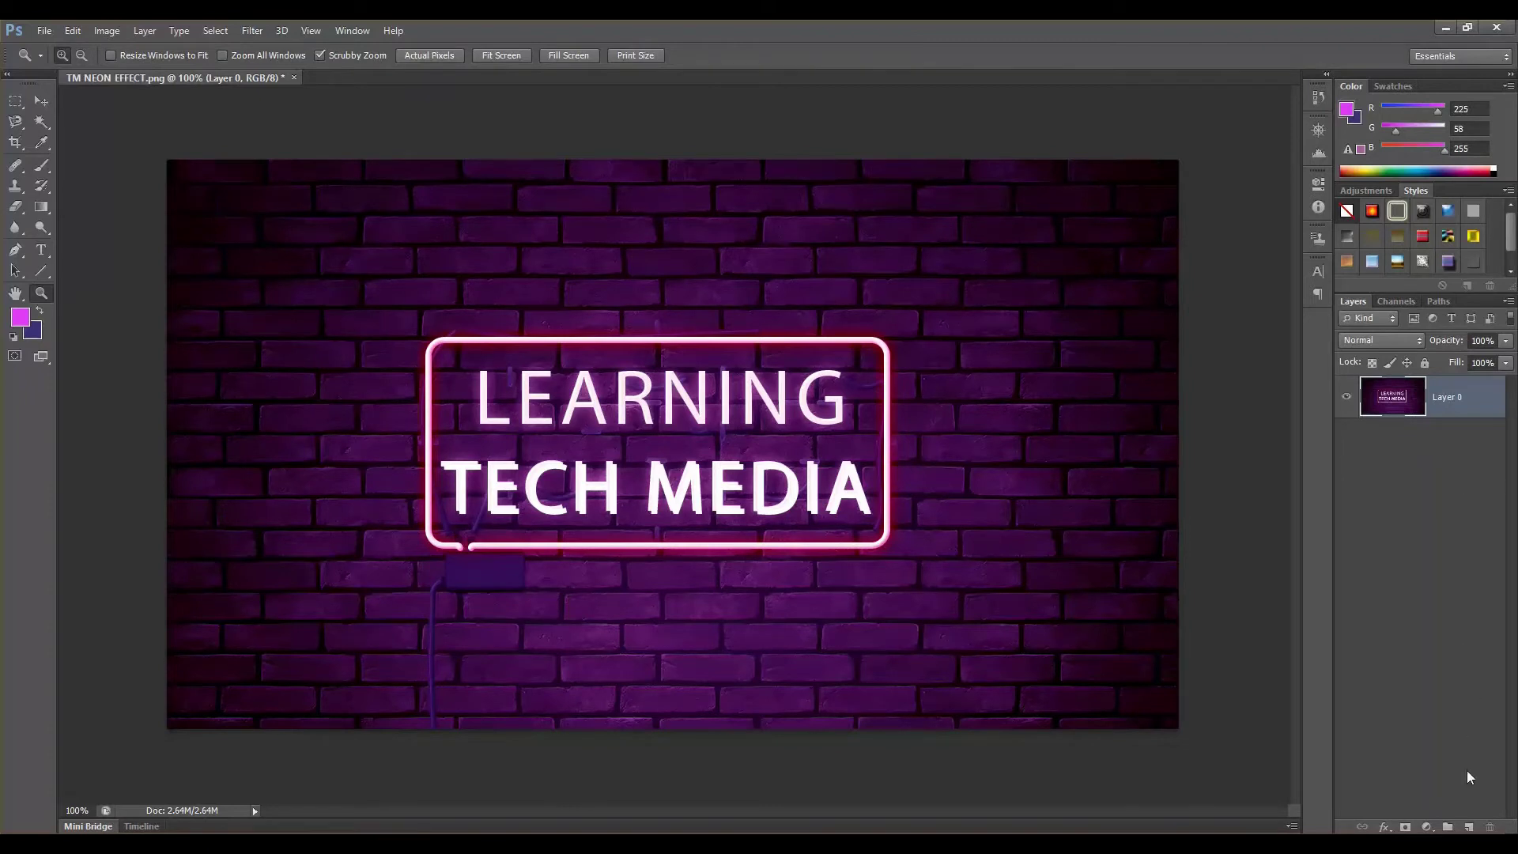
{"action": "left_click", "coordinate": [1469, 827]}
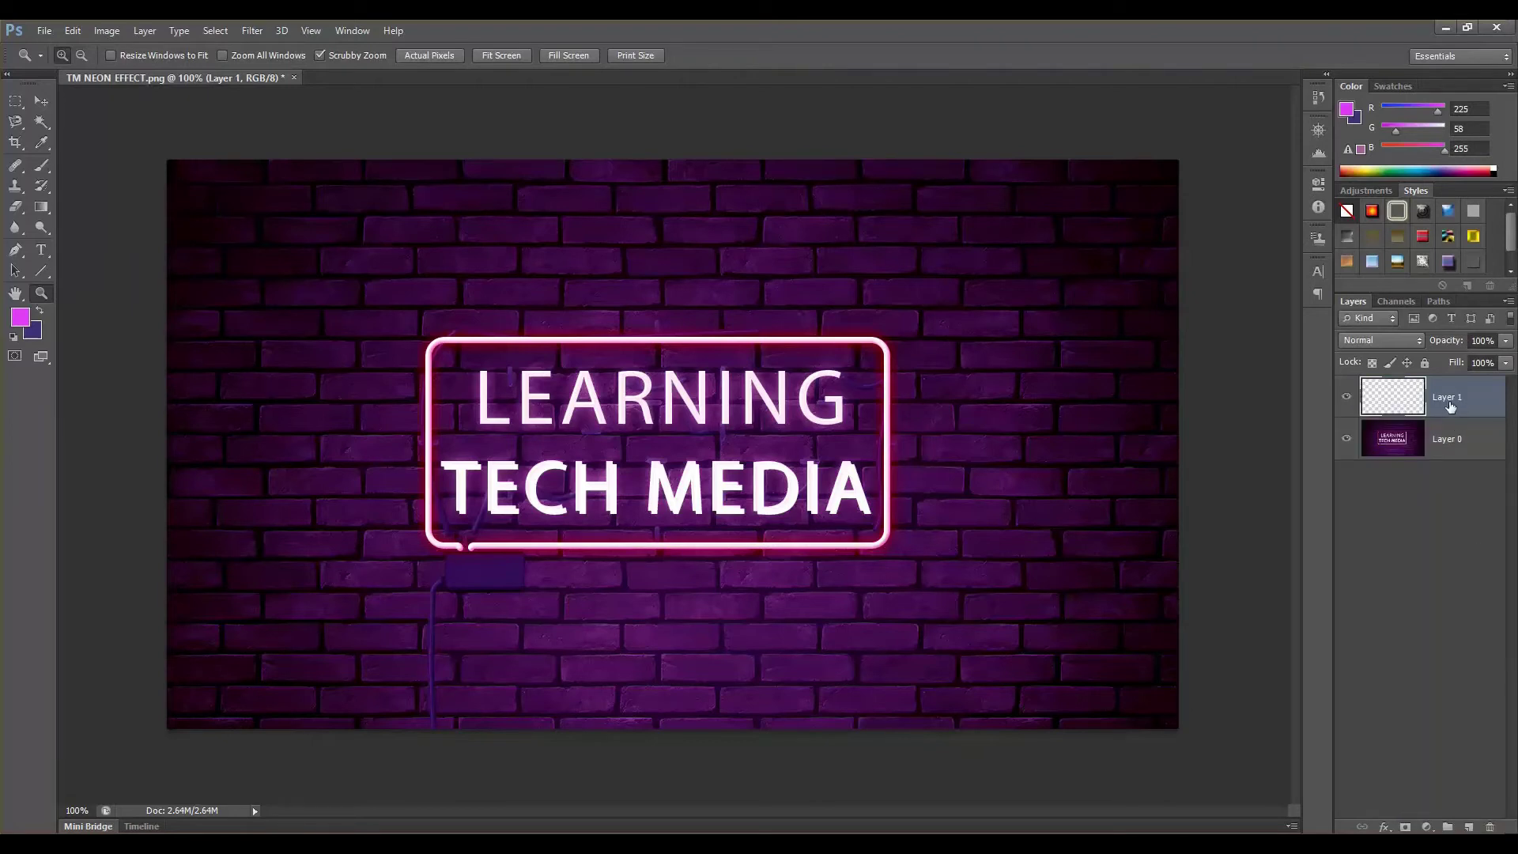
{"action": "left_click_drag", "start_coordinate": [1444, 397], "coordinate": [1445, 474]}
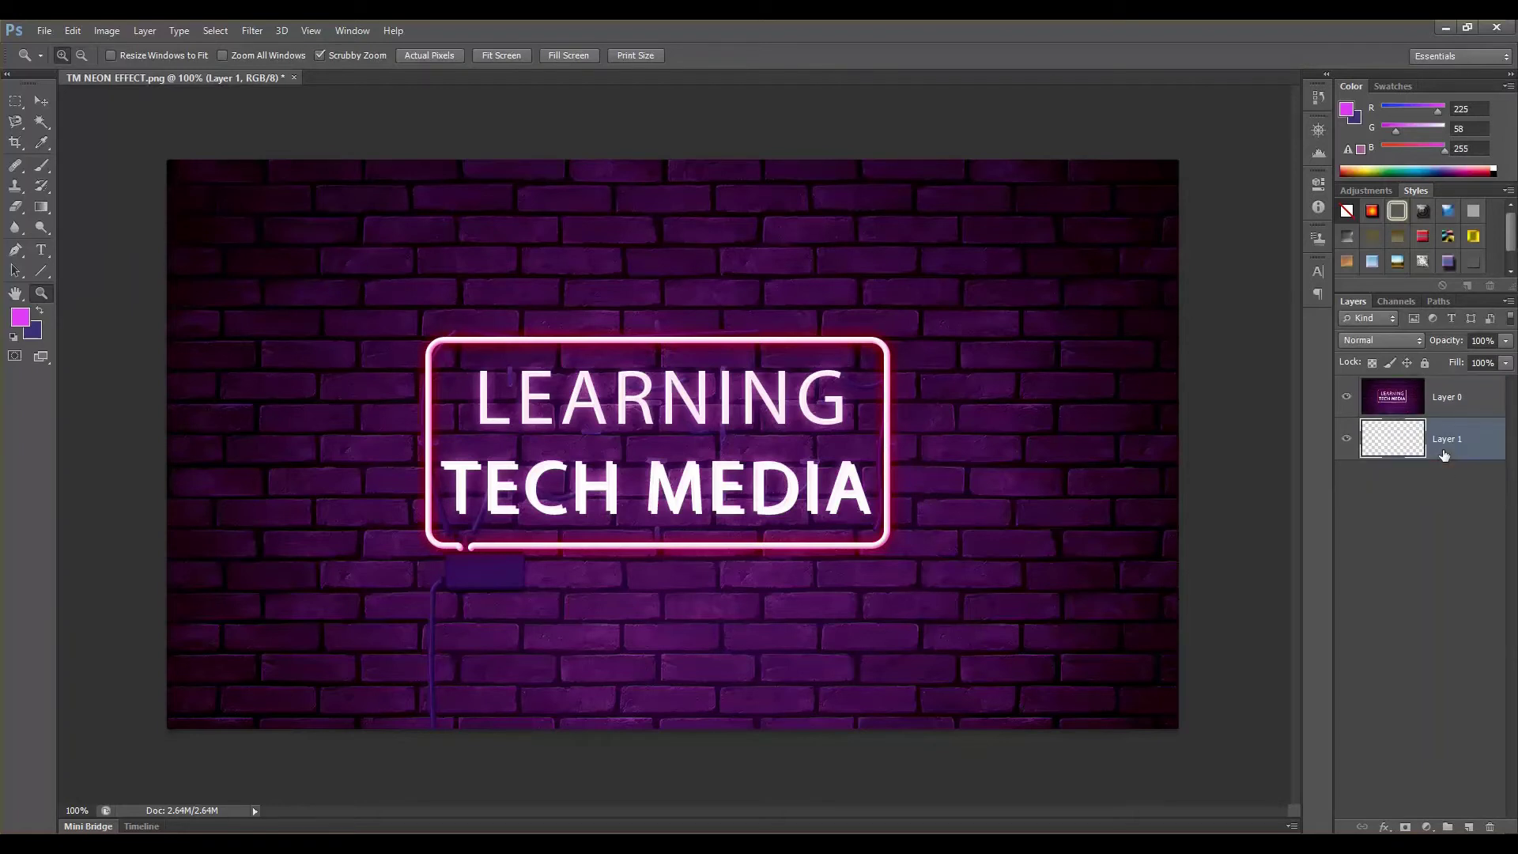
{"action": "key", "text": "ctrl+bracketright"}
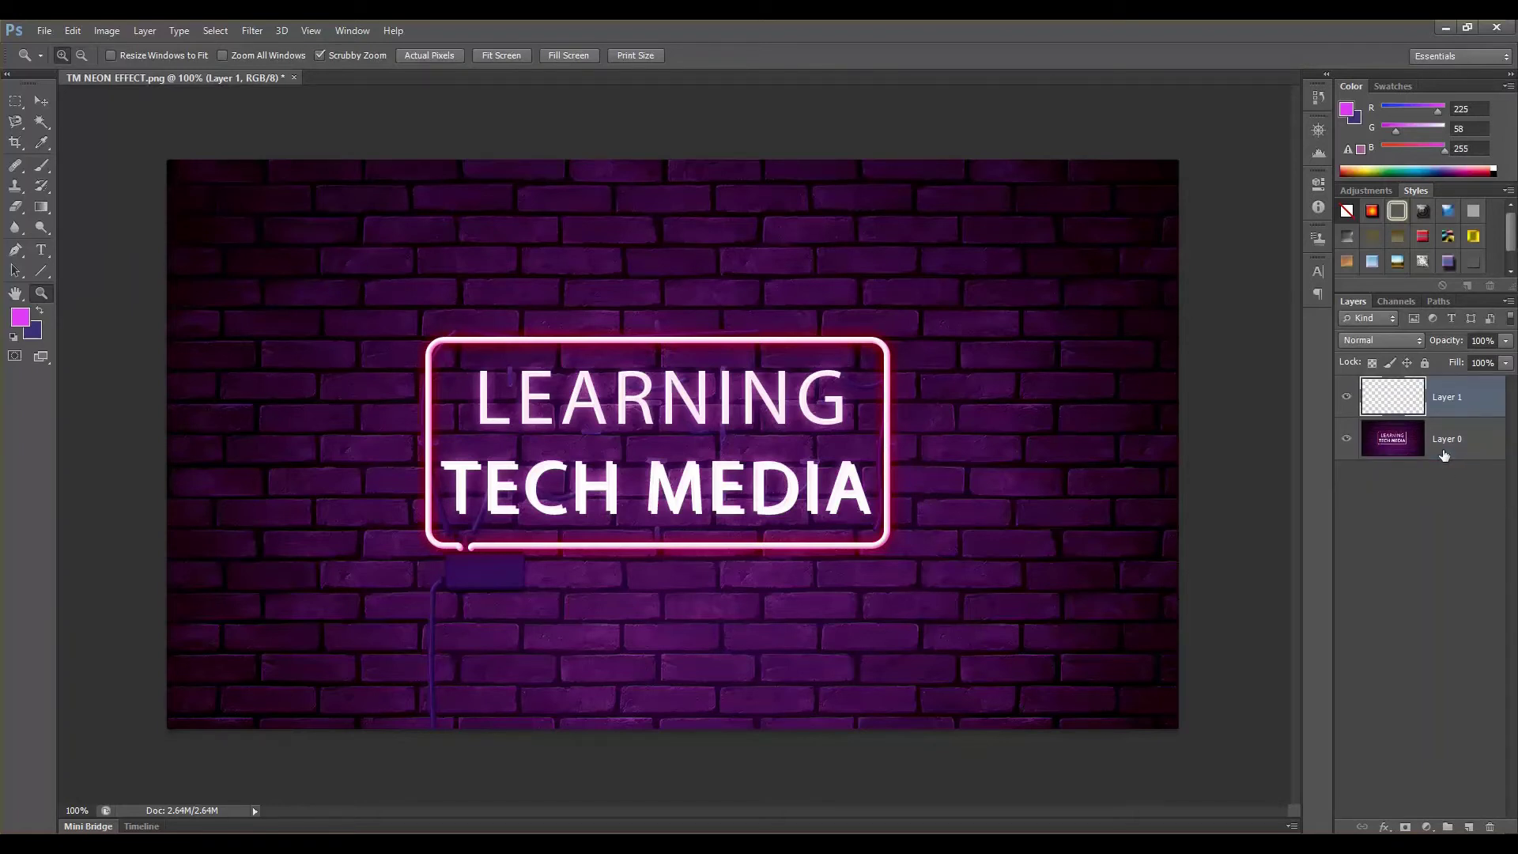
{"action": "key", "text": "ctrl+e"}
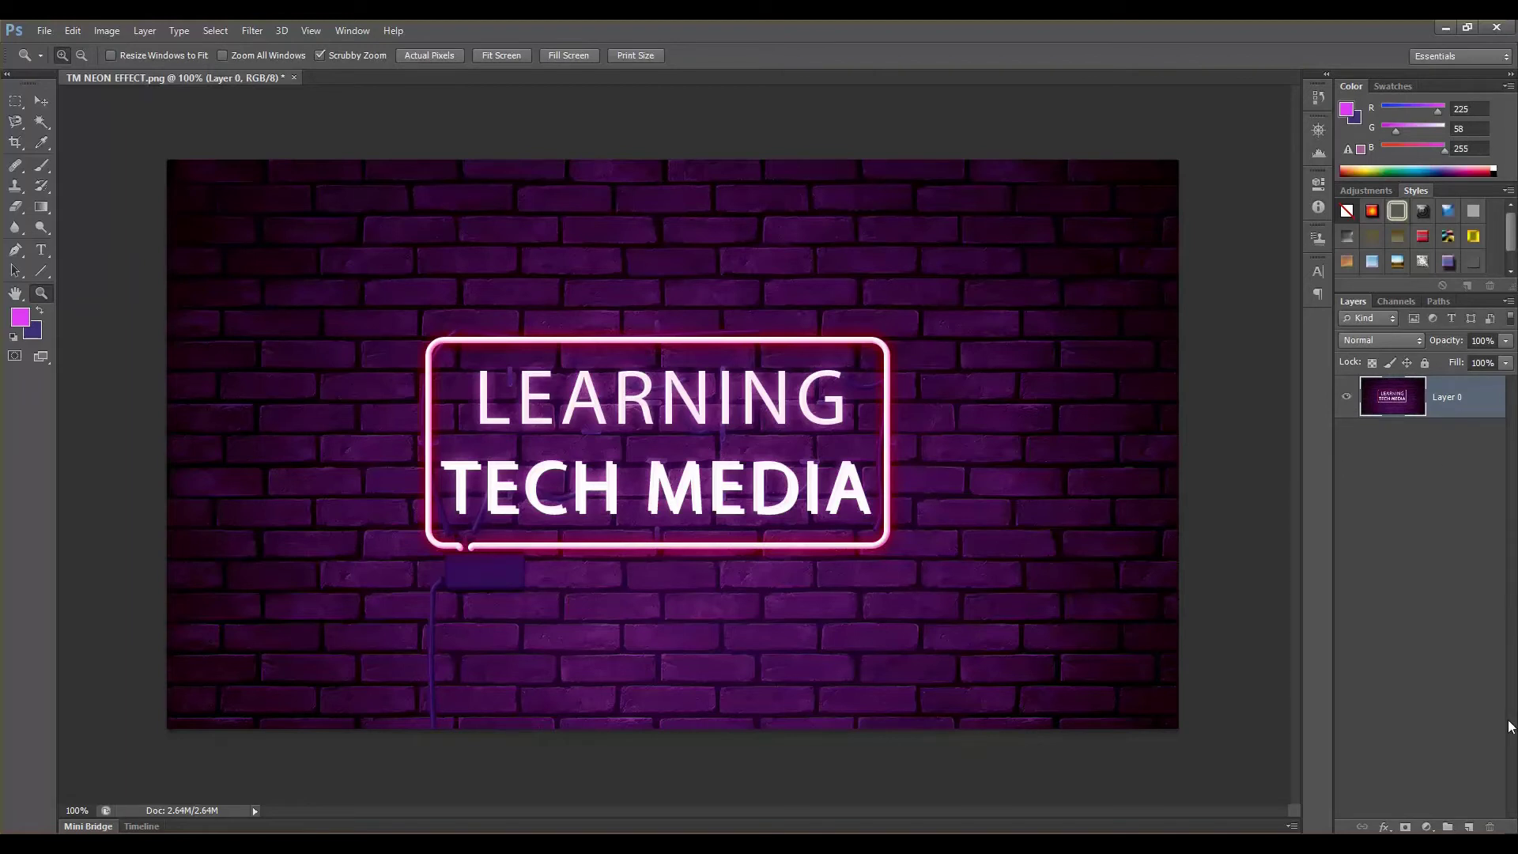
Add a new empty layer below Layer 0, then reselect Layer 0 and the Eraser
{"action": "left_click", "coordinate": [1468, 826], "text": "ctrl"}
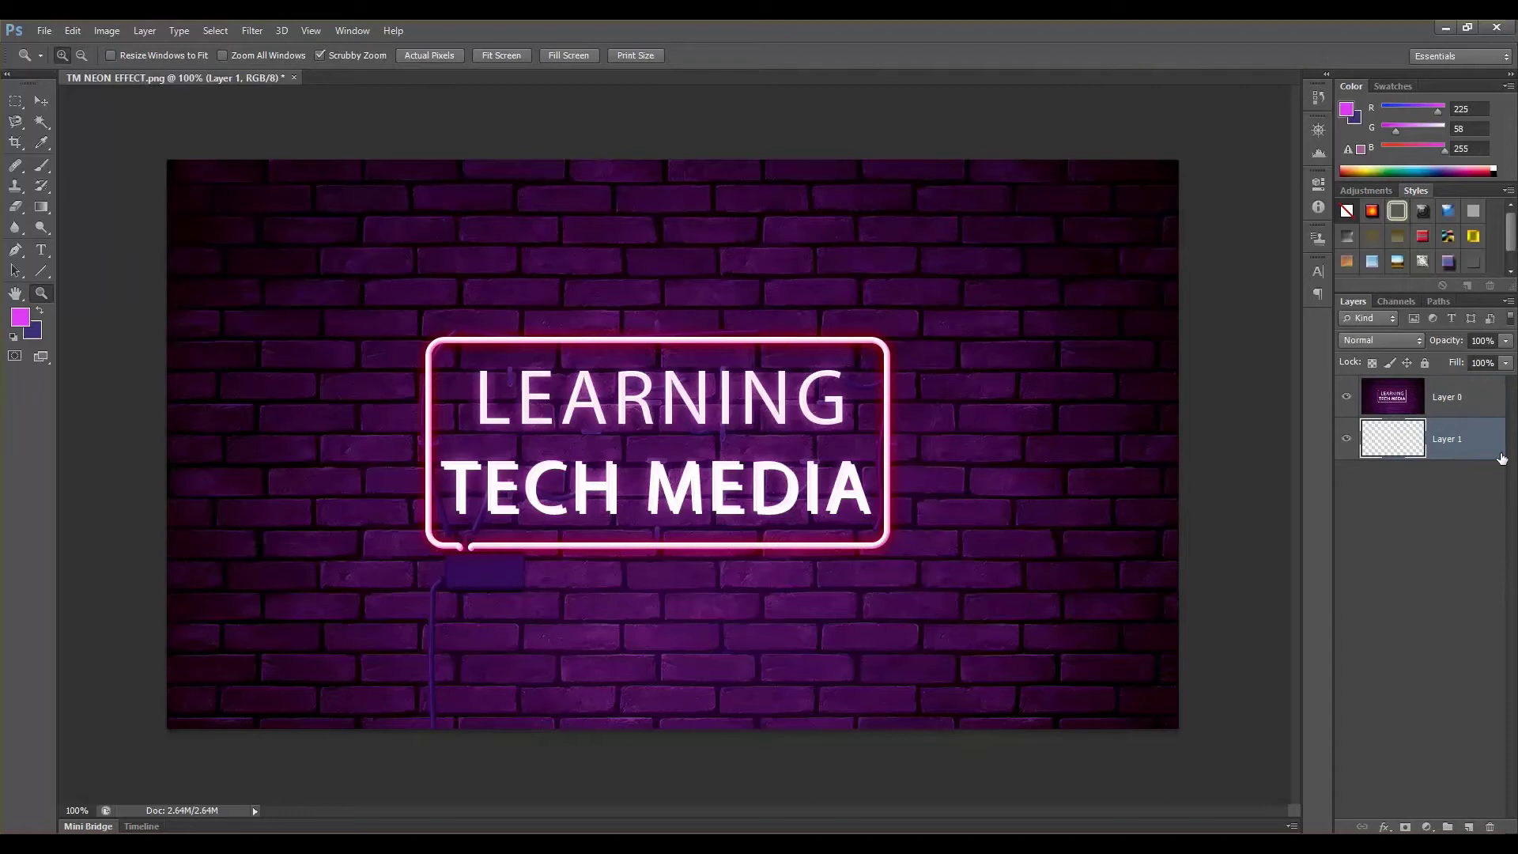
{"action": "left_click", "coordinate": [1448, 450]}
{"action": "left_click", "coordinate": [1447, 403]}
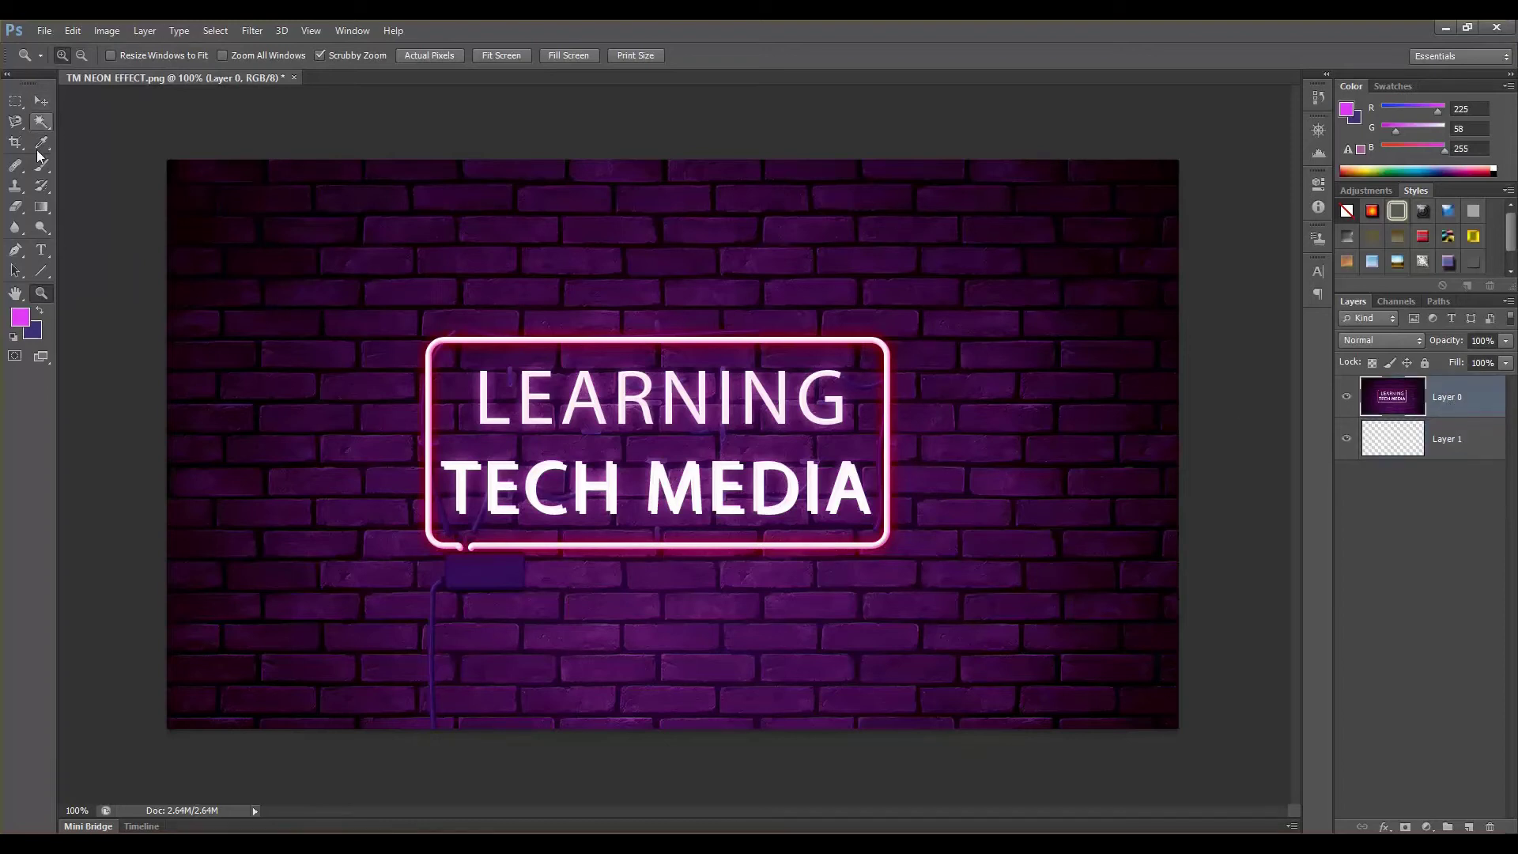
{"action": "left_click", "coordinate": [17, 204]}
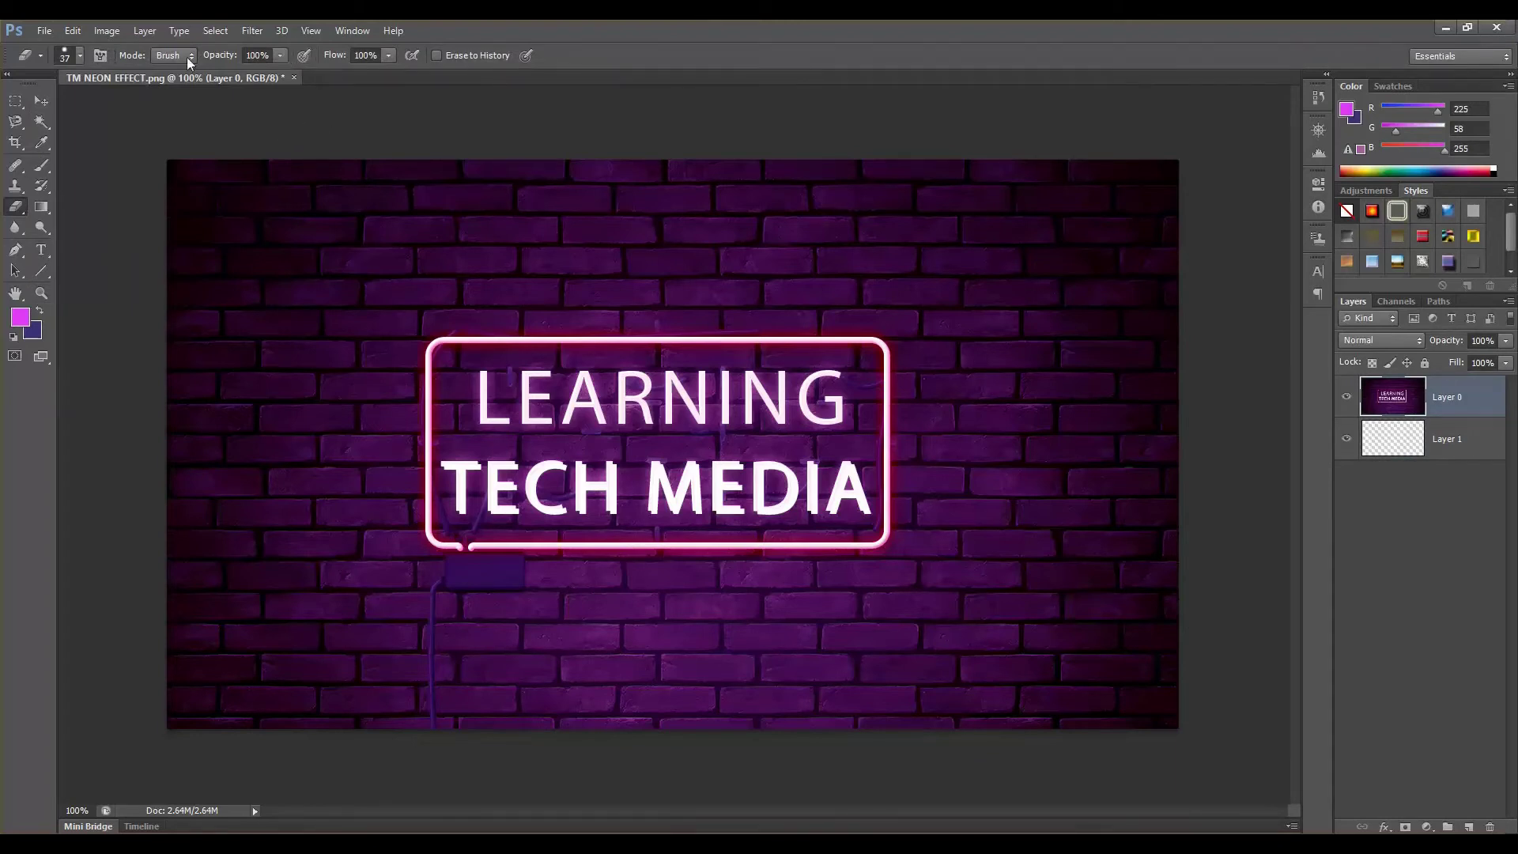
{"action": "left_click", "coordinate": [279, 57]}
Set eraser opacity to 48% and erase a stroke across the upper left wall
{"action": "left_click", "coordinate": [795, 22]}
{"action": "left_click", "coordinate": [279, 57]}
{"action": "left_click_drag", "start_coordinate": [248, 81], "coordinate": [238, 81]}
{"action": "left_click", "coordinate": [312, 255]}
{"action": "left_click", "coordinate": [536, 254], "text": "shift"}
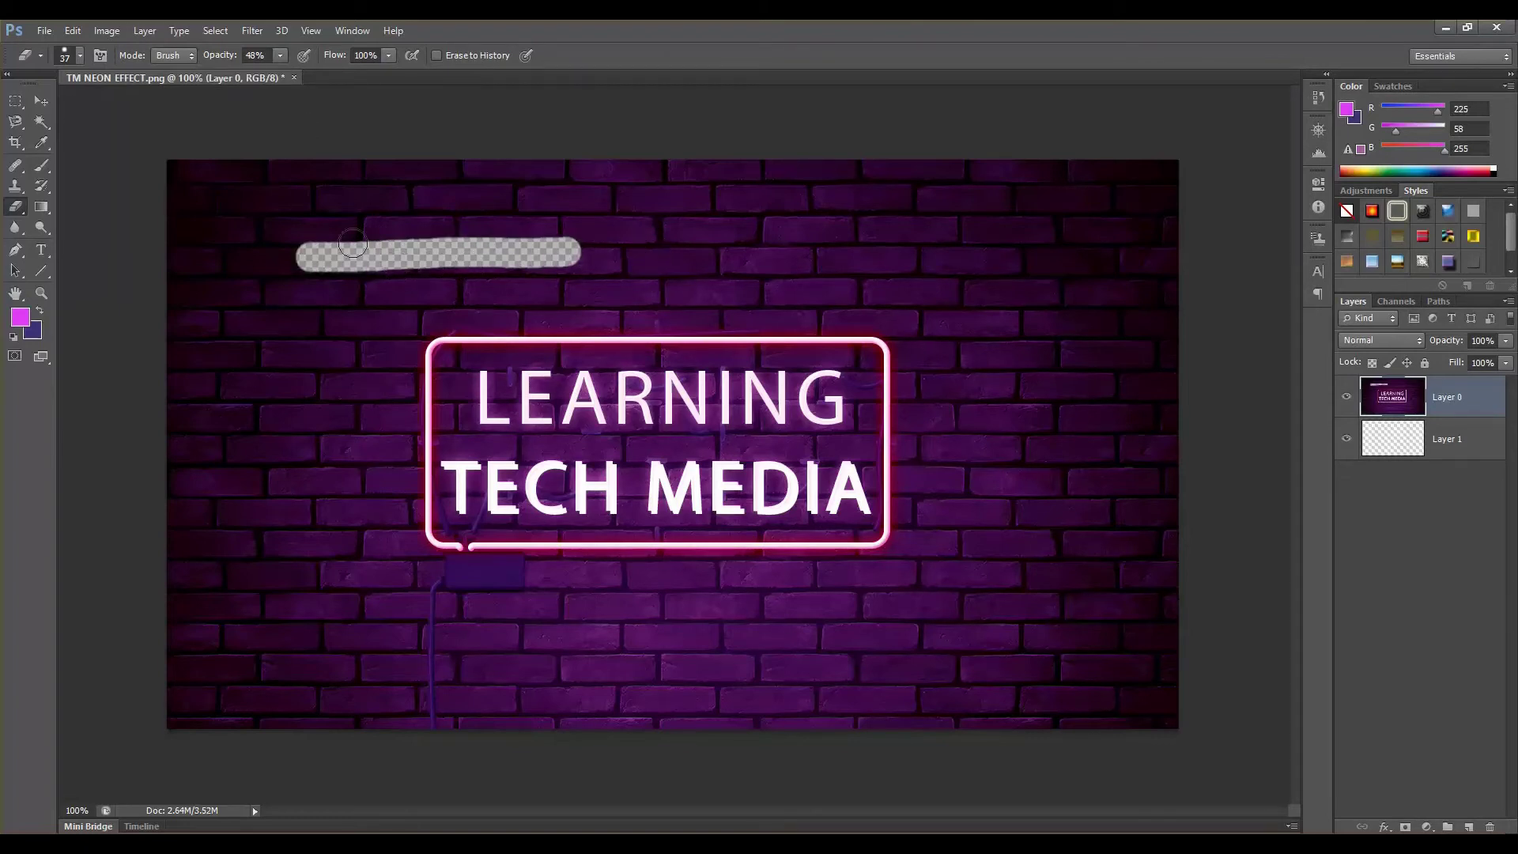
Erase a fully clear stroke at 100% opacity, then faint strokes at 14%
{"action": "left_click", "coordinate": [280, 55]}
{"action": "left_click_drag", "start_coordinate": [257, 207], "coordinate": [586, 209]}
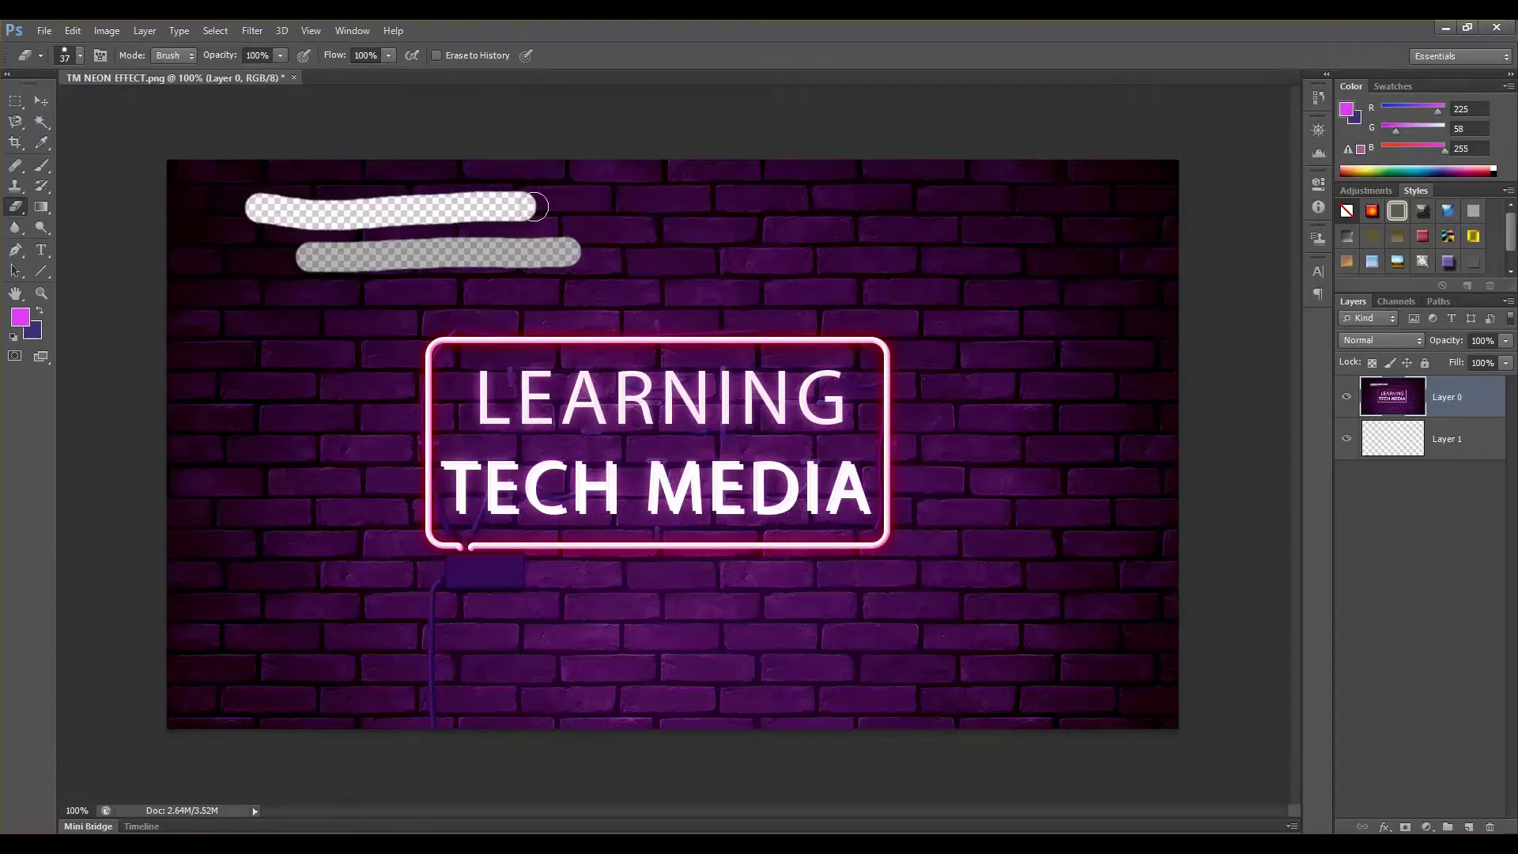
{"action": "left_click", "coordinate": [282, 56]}
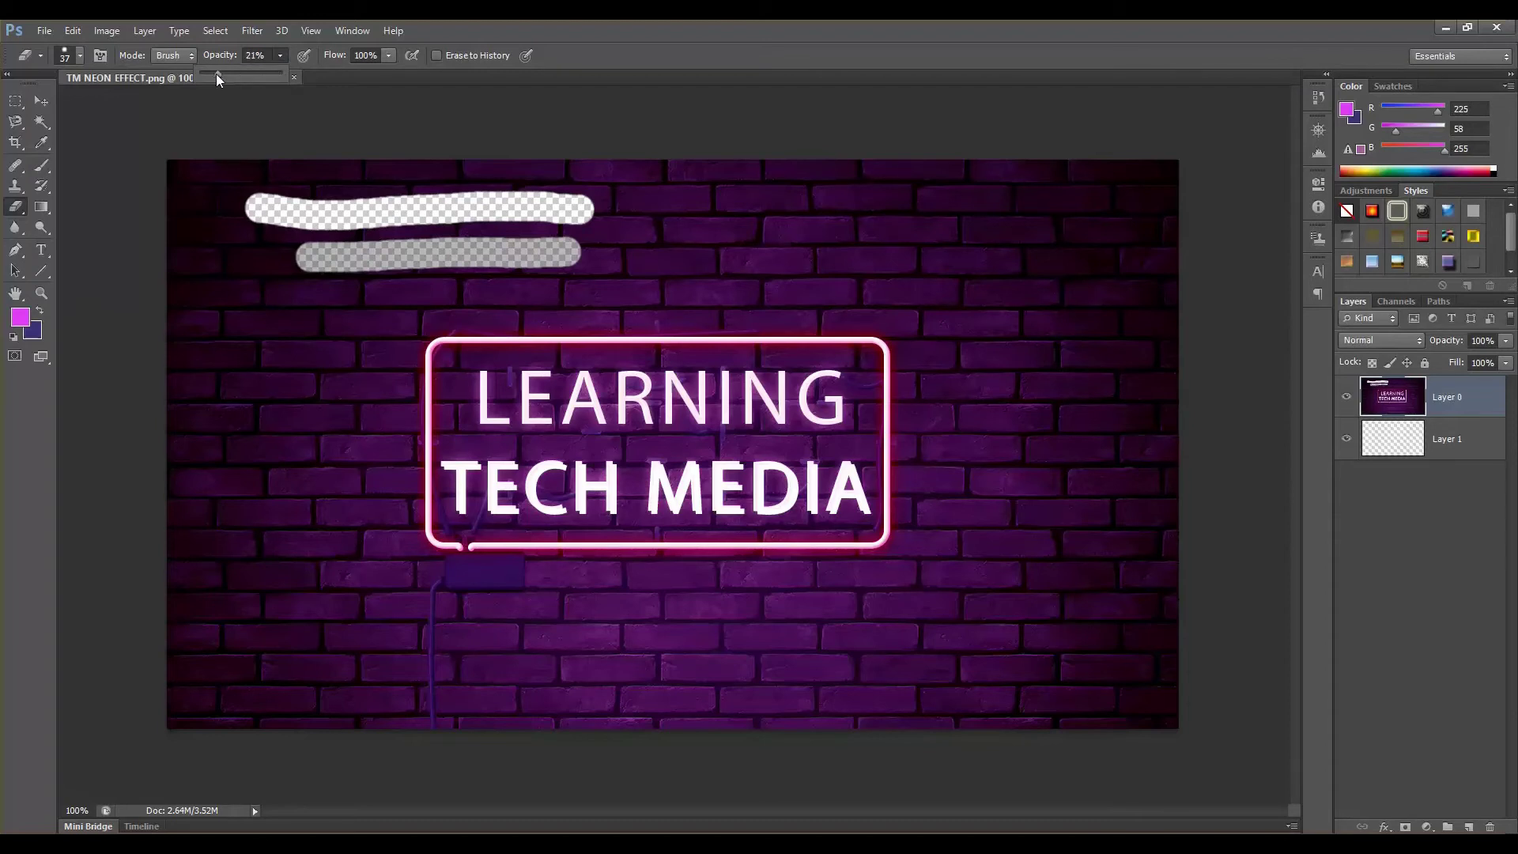
{"action": "left_click_drag", "start_coordinate": [216, 73], "coordinate": [211, 74]}
{"action": "left_click_drag", "start_coordinate": [322, 311], "coordinate": [607, 295]}
{"action": "left_click_drag", "start_coordinate": [697, 228], "coordinate": [1053, 250]}
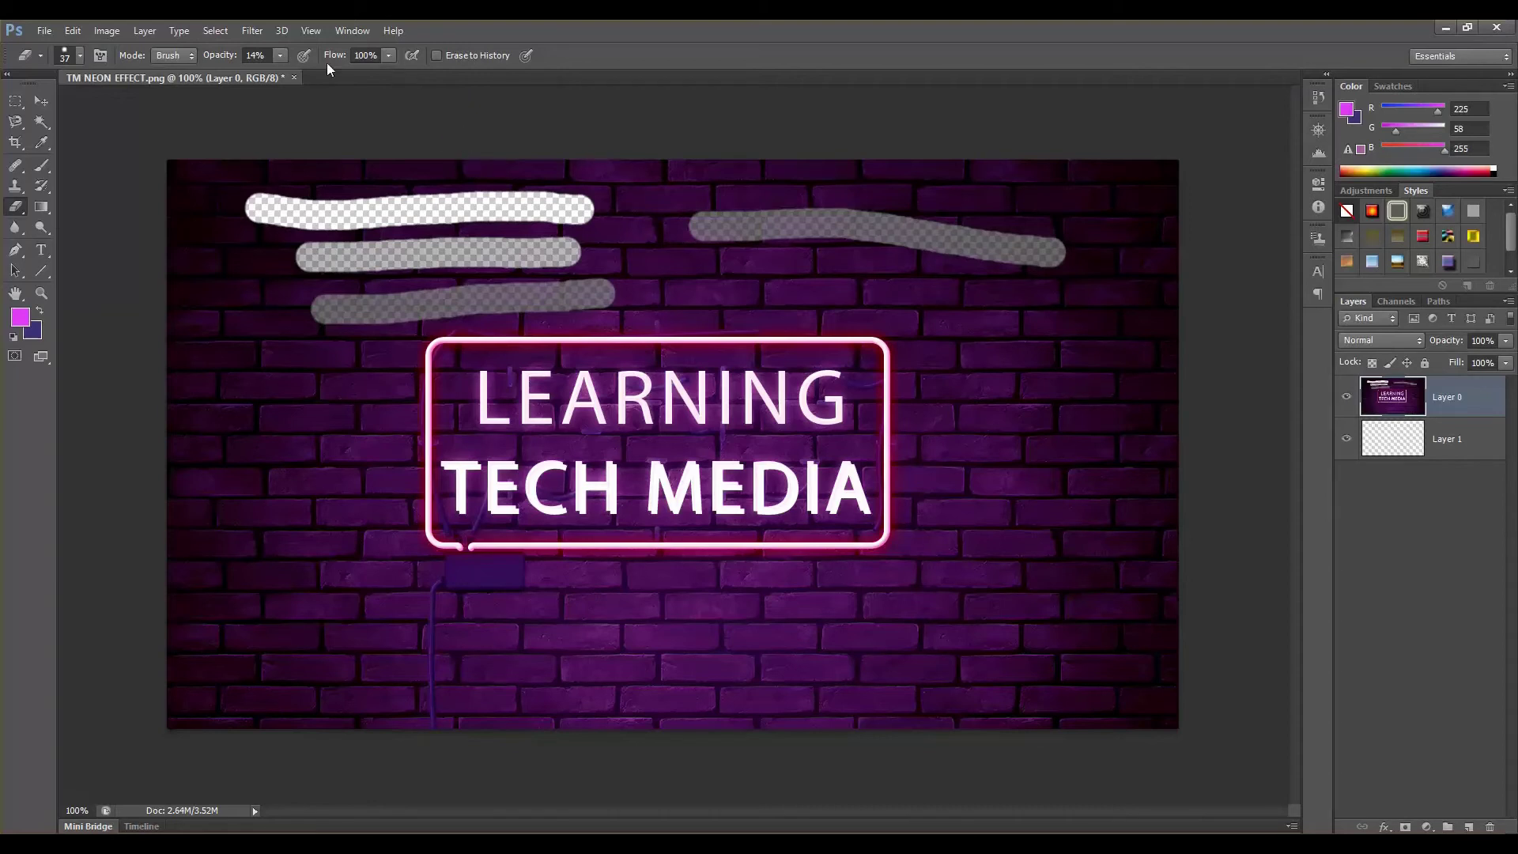
Check the Eraser opacity and flow, then erase winding strokes across the right of the wall
{"action": "left_click", "coordinate": [283, 55]}
{"action": "left_click", "coordinate": [389, 54]}
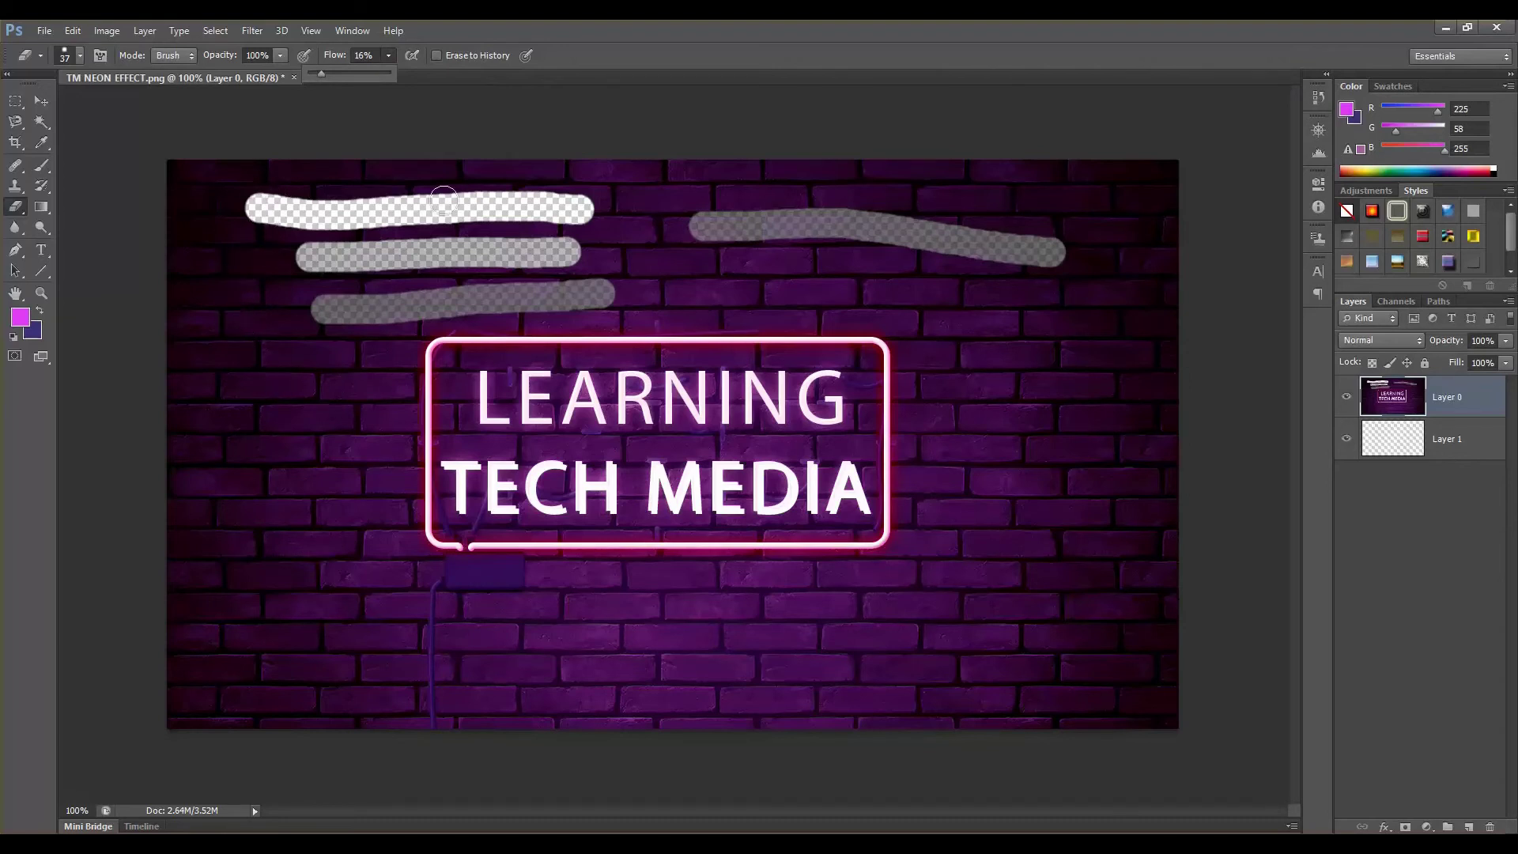
{"action": "mouse_move", "coordinate": [748, 277]}
{"action": "left_mouse_down"}
{"action": "mouse_move", "coordinate": [952, 307]}
{"action": "mouse_move", "coordinate": [999, 333]}
{"action": "mouse_move", "coordinate": [1073, 316]}
{"action": "left_mouse_up"}
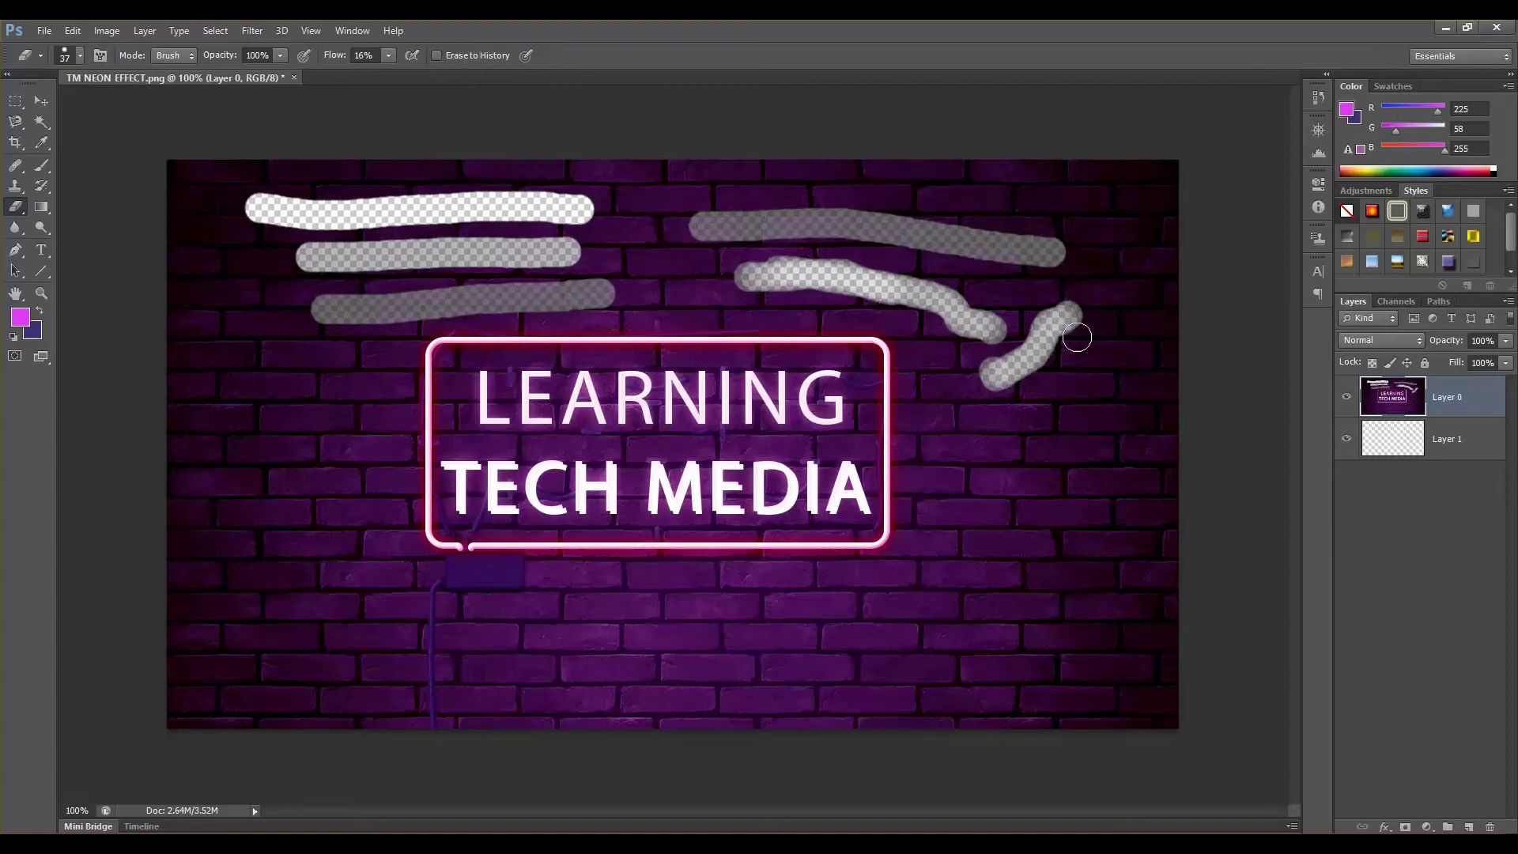
{"action": "left_click_drag", "start_coordinate": [993, 459], "coordinate": [1098, 359]}
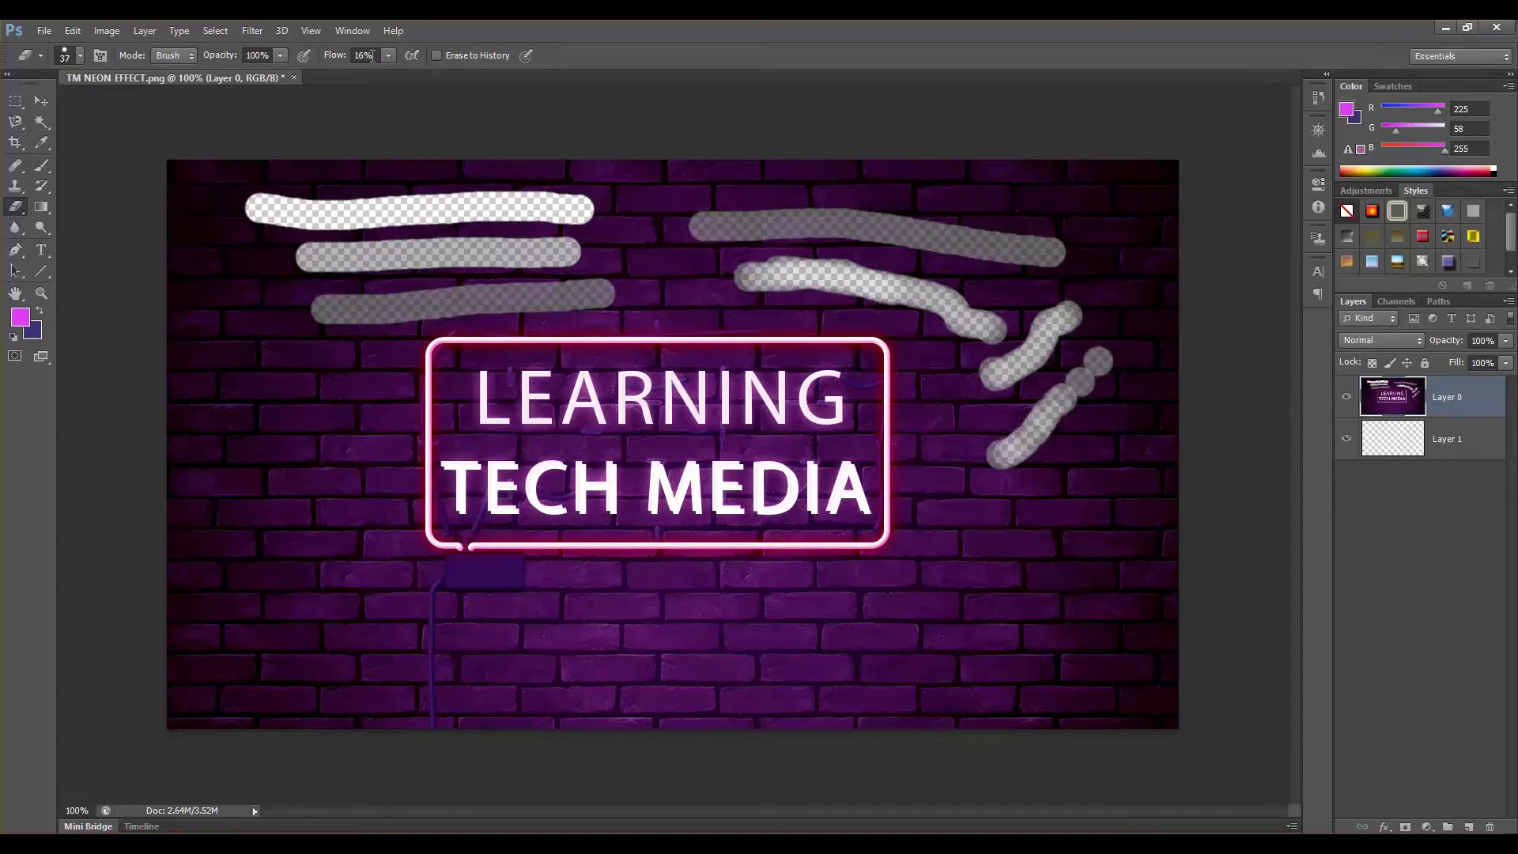
At 3% flow, erase a faint lower-right diagonal and a short streak along the top
{"action": "left_click", "coordinate": [387, 55]}
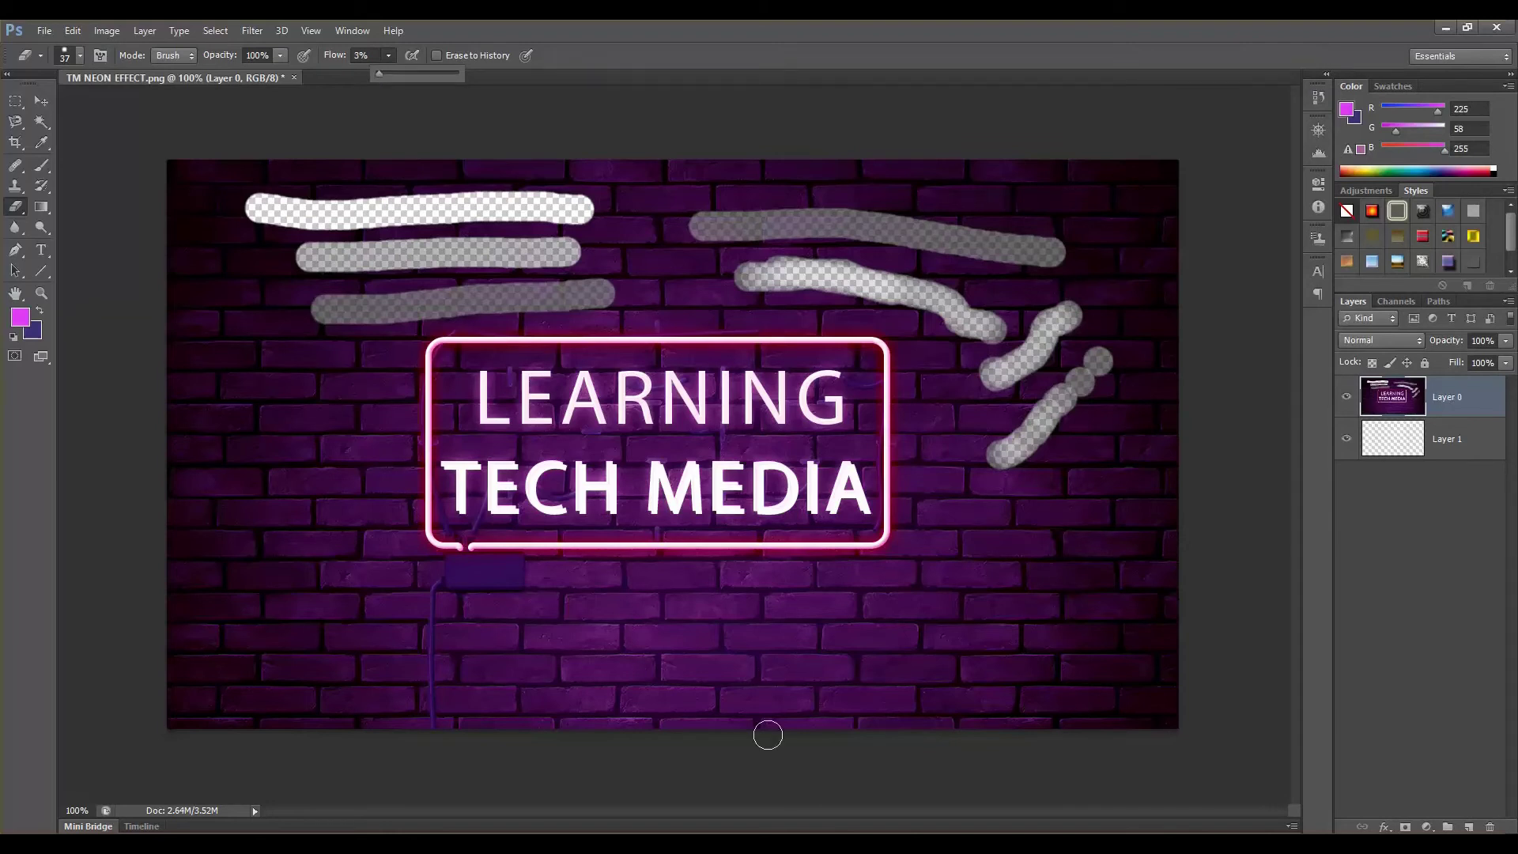
{"action": "left_click_drag", "start_coordinate": [725, 702], "coordinate": [966, 579]}
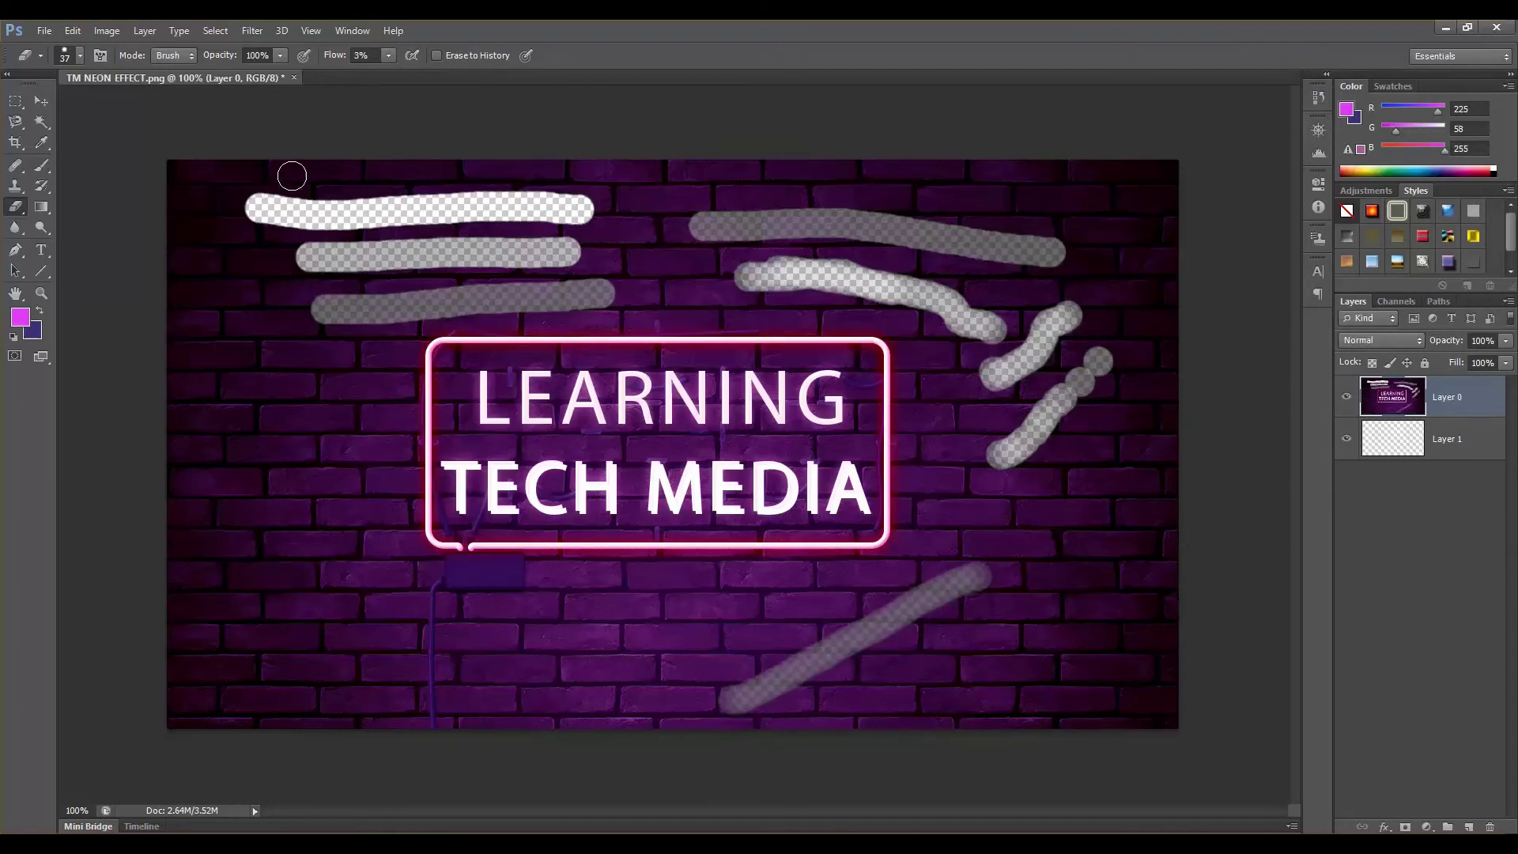
{"action": "left_click_drag", "start_coordinate": [291, 174], "coordinate": [421, 173]}
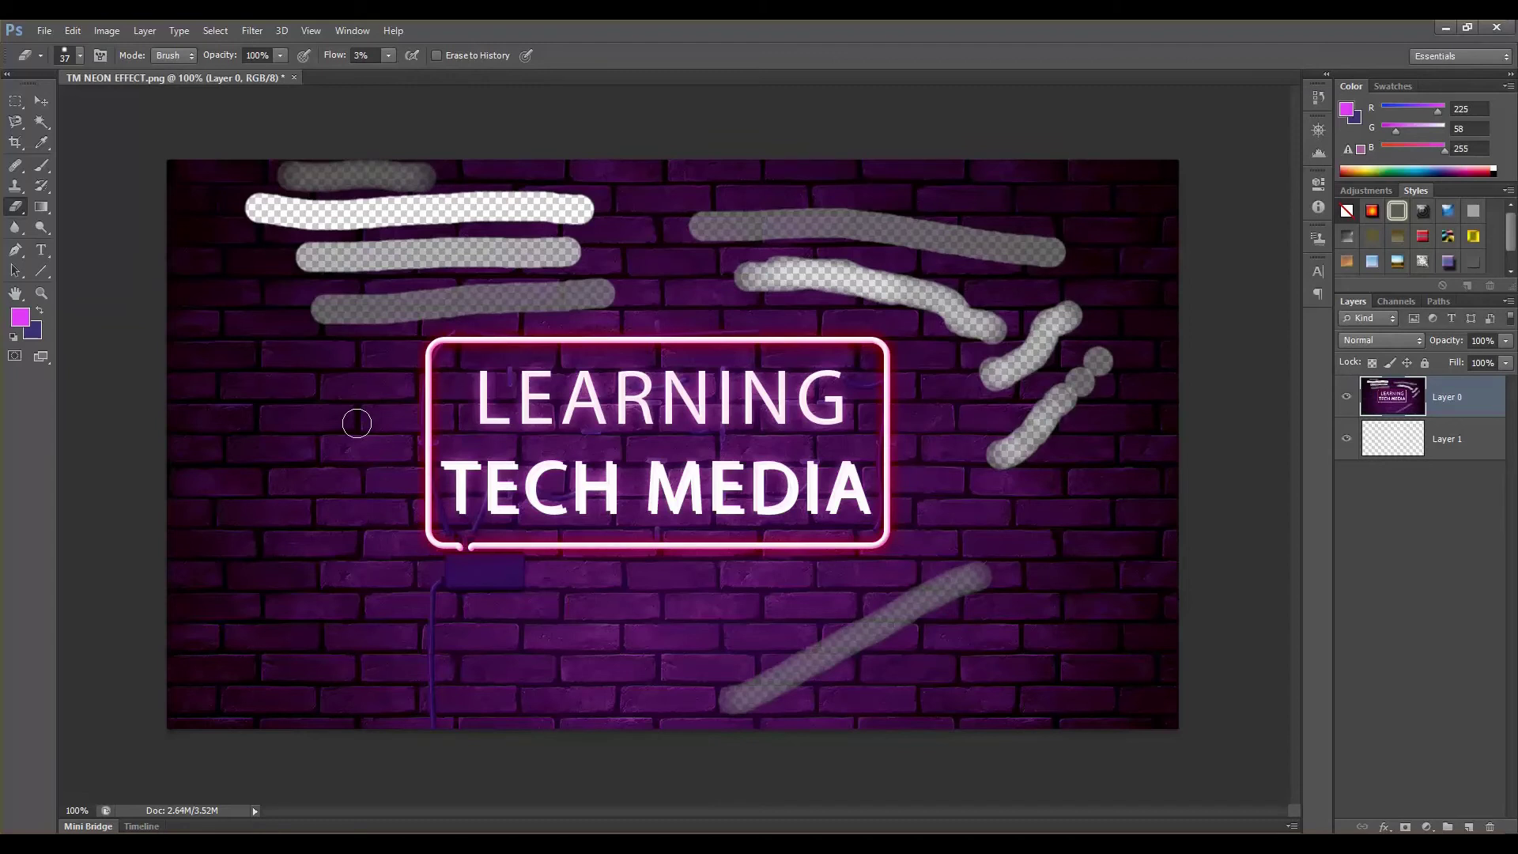
Resize the Eraser to about 250 px and erase faint bands left of and above the sign
{"action": "key", "text": "bracketright"}
{"action": "key", "text": "bracketright"}
{"action": "key", "text": "bracketright"}
{"action": "key", "text": "bracketright"}
{"action": "key", "text": "bracketright"}
{"action": "key", "text": "bracketright"}
{"action": "key", "text": "bracketright"}
{"action": "key", "text": "bracketright"}
{"action": "key", "text": "bracketright"}
{"action": "key", "text": "bracketright"}
{"action": "key", "text": "bracketright"}
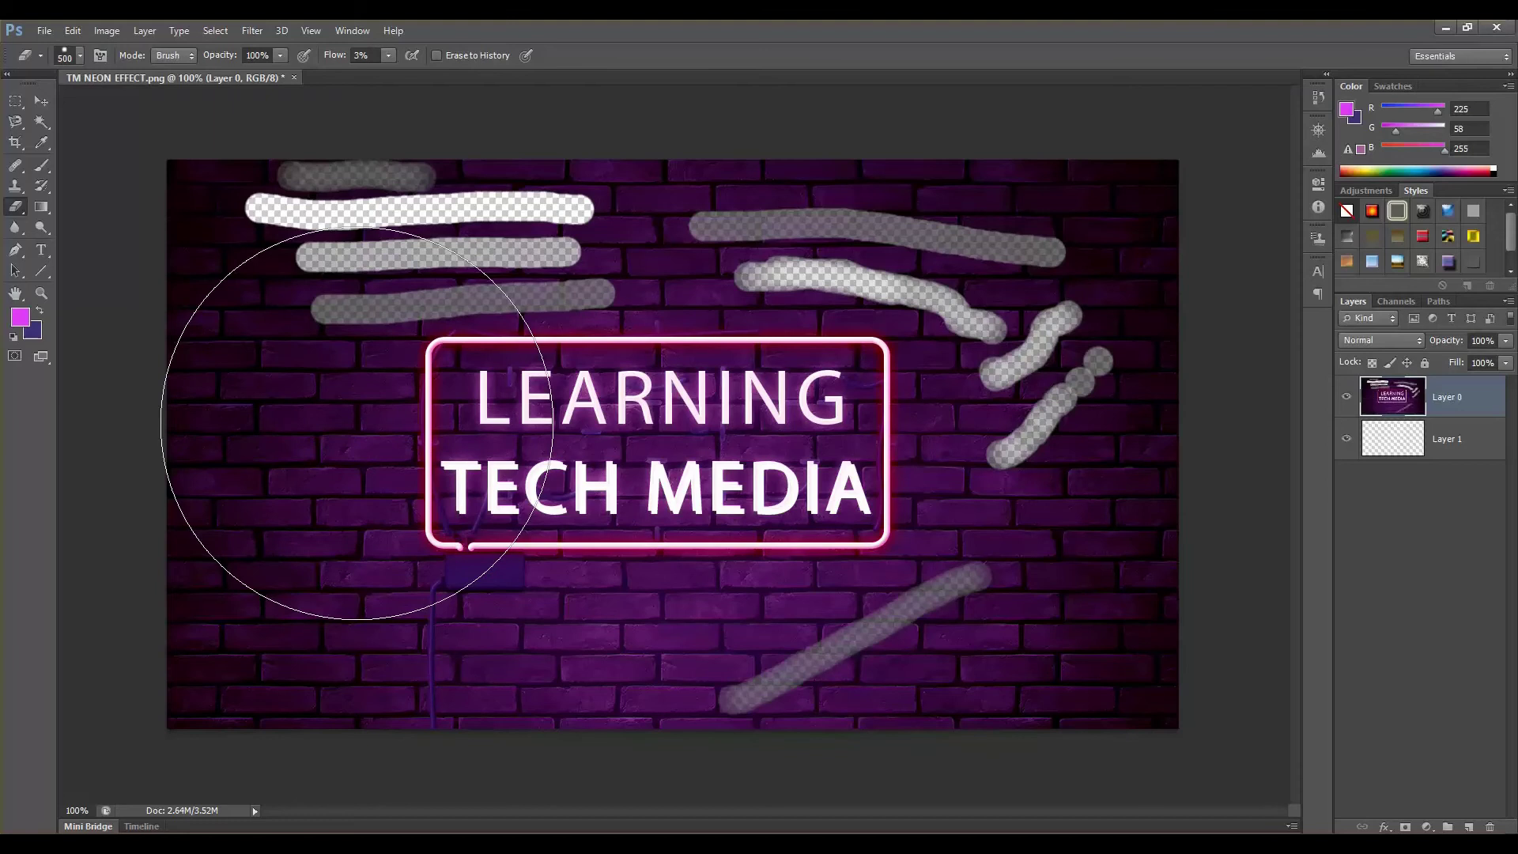
{"action": "key", "text": "bracketleft"}
{"action": "key", "text": "bracketleft"}
{"action": "key", "text": "bracketleft"}
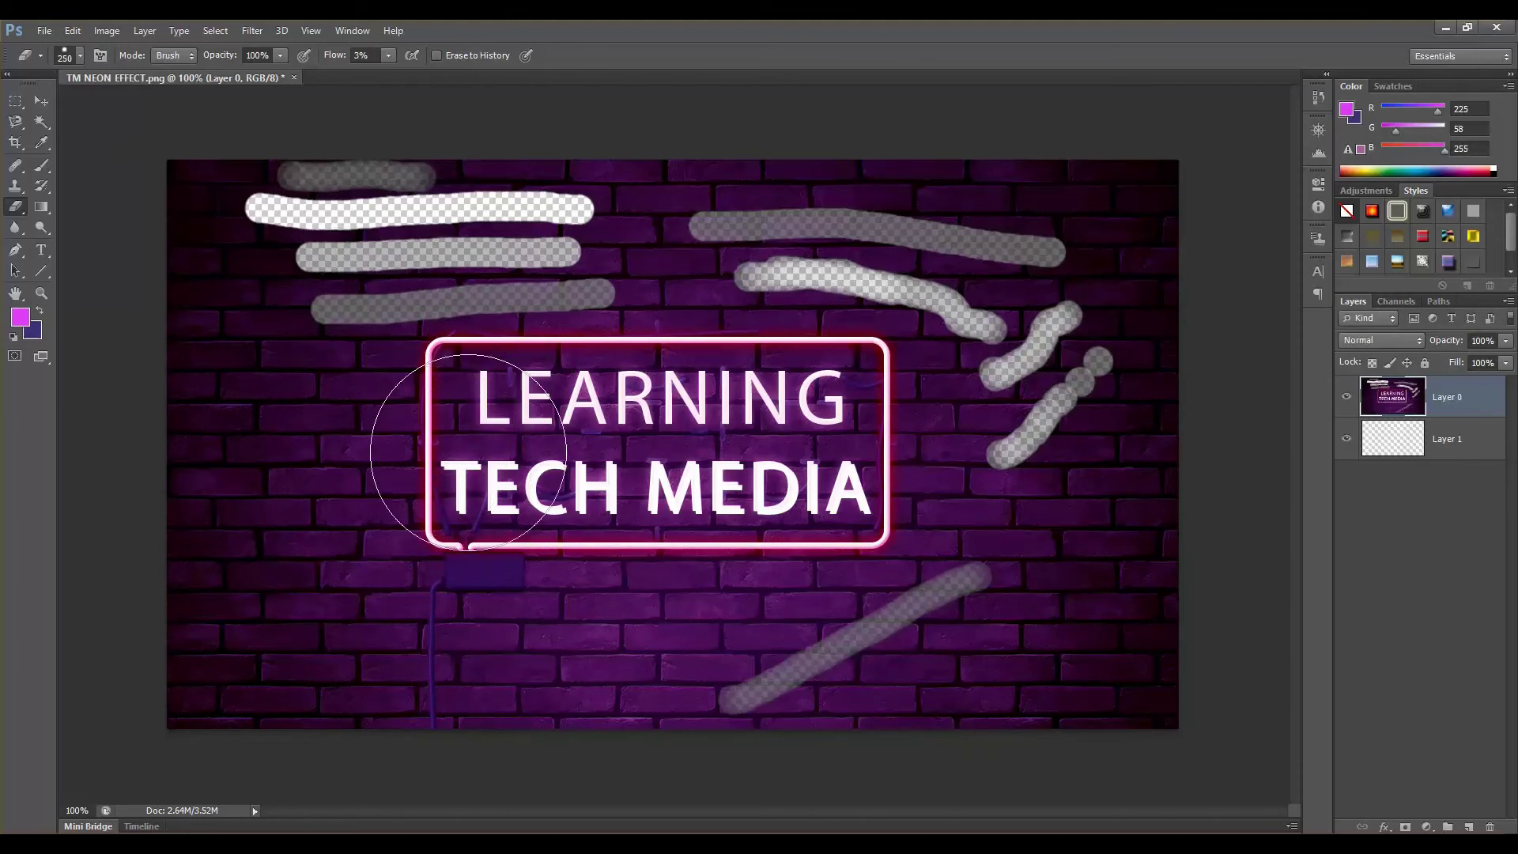
{"action": "key", "text": "bracketright"}
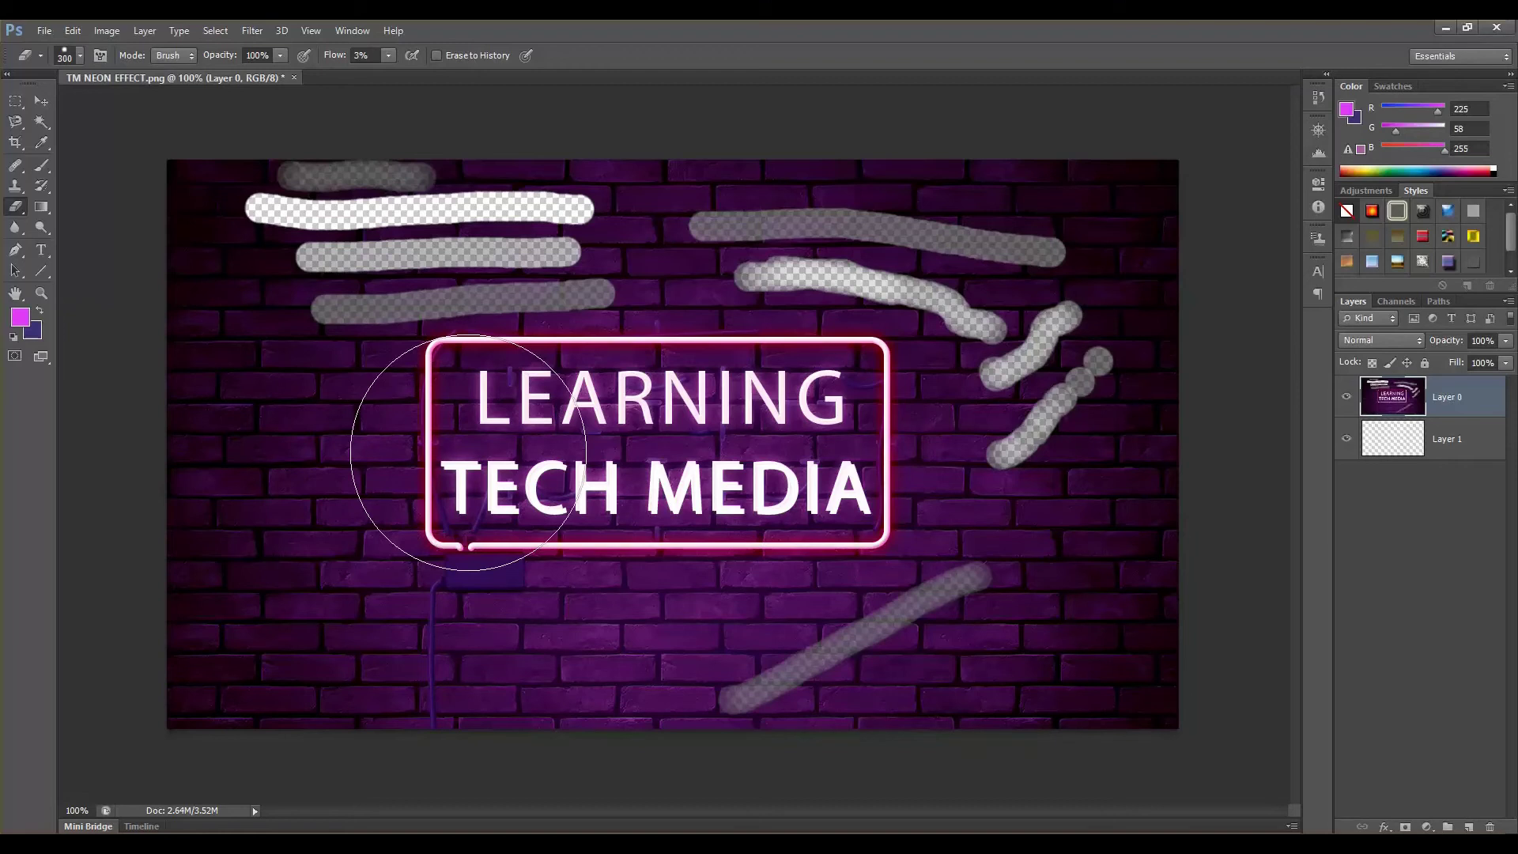
{"action": "key", "text": "bracketright"}
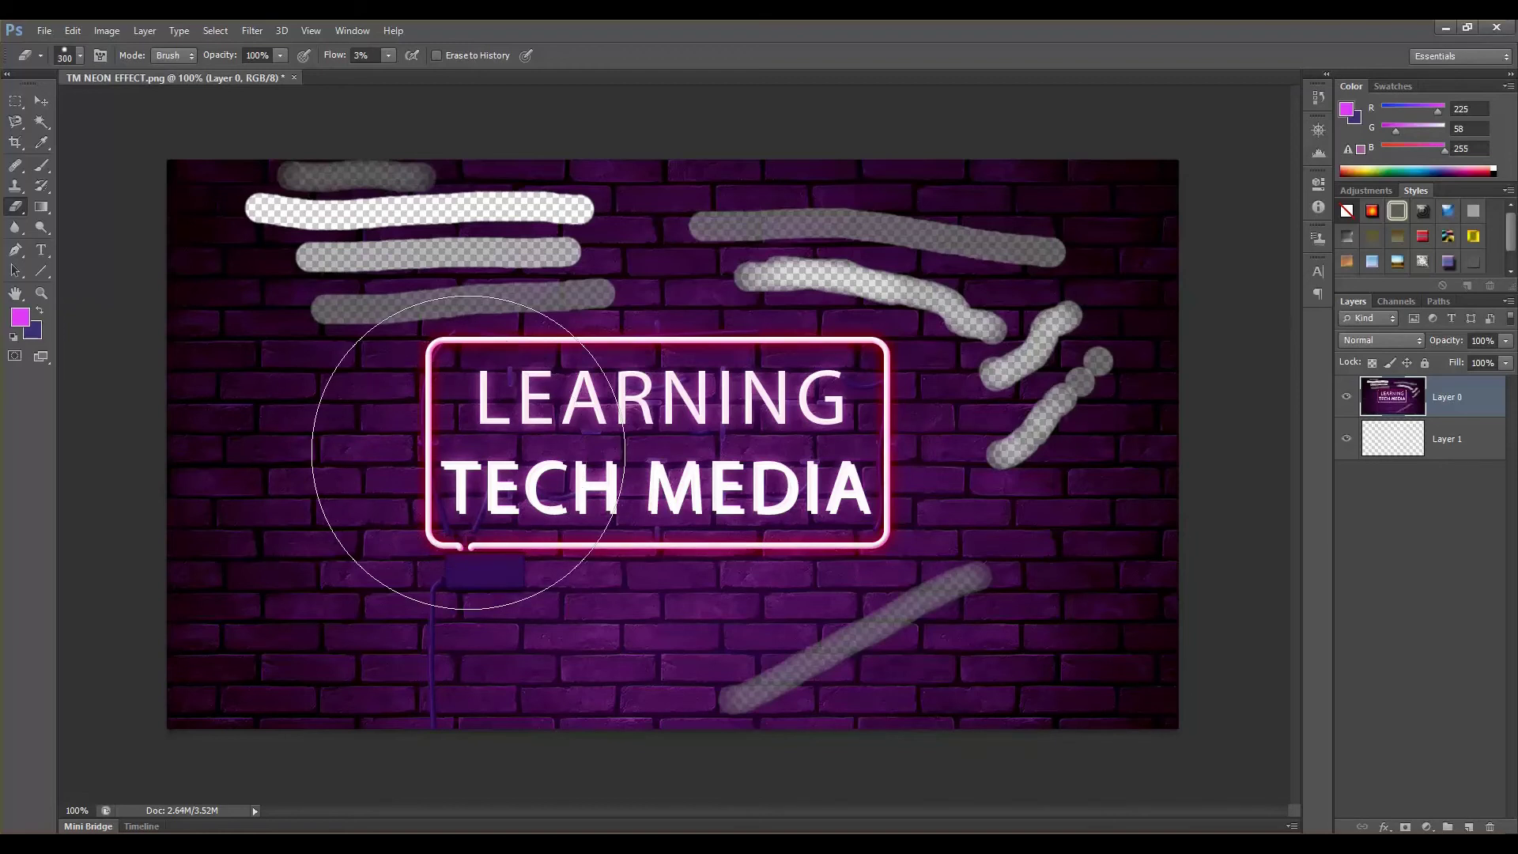
{"action": "key", "text": "bracketleft"}
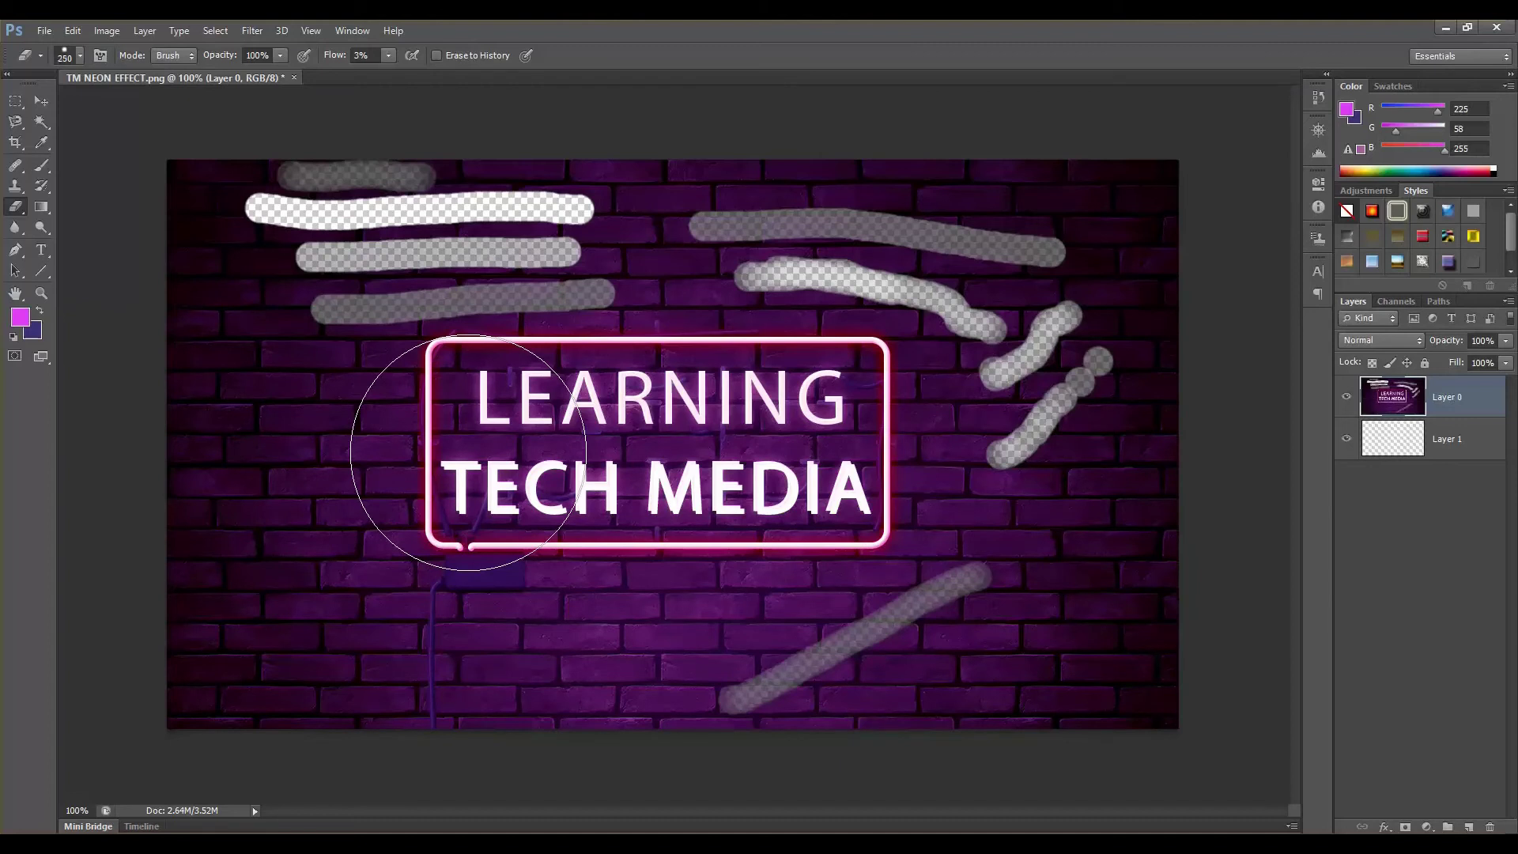
{"action": "key", "text": "bracketleft"}
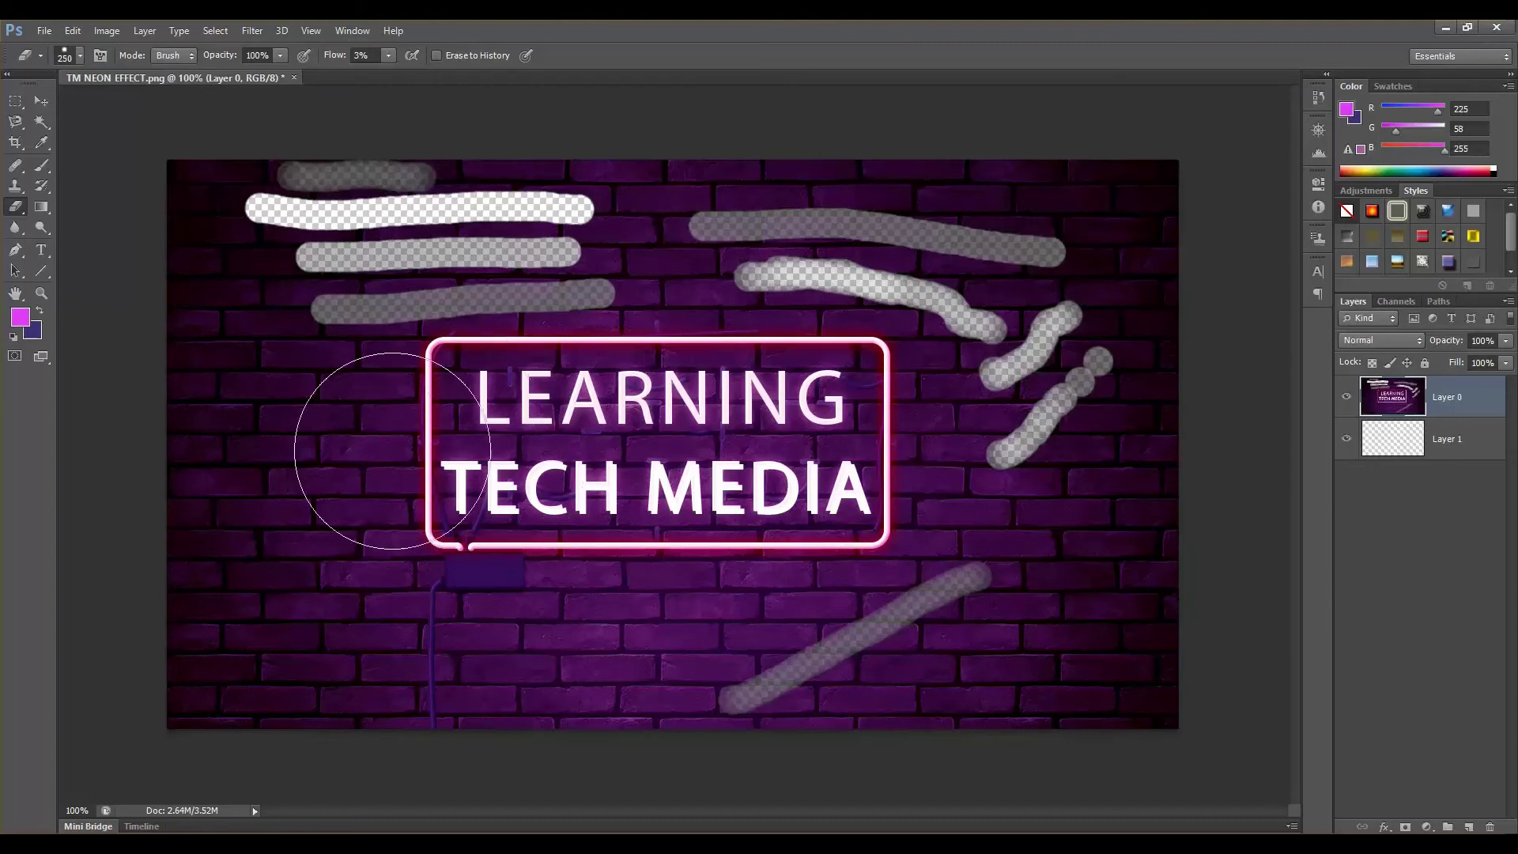
{"action": "mouse_move", "coordinate": [536, 448]}
{"action": "left_mouse_down"}
{"action": "mouse_move", "coordinate": [365, 466]}
{"action": "mouse_move", "coordinate": [1019, 462]}
{"action": "left_mouse_up"}
{"action": "mouse_move", "coordinate": [942, 397]}
{"action": "left_mouse_down"}
{"action": "mouse_move", "coordinate": [846, 210]}
{"action": "mouse_move", "coordinate": [984, 243]}
{"action": "left_mouse_up"}
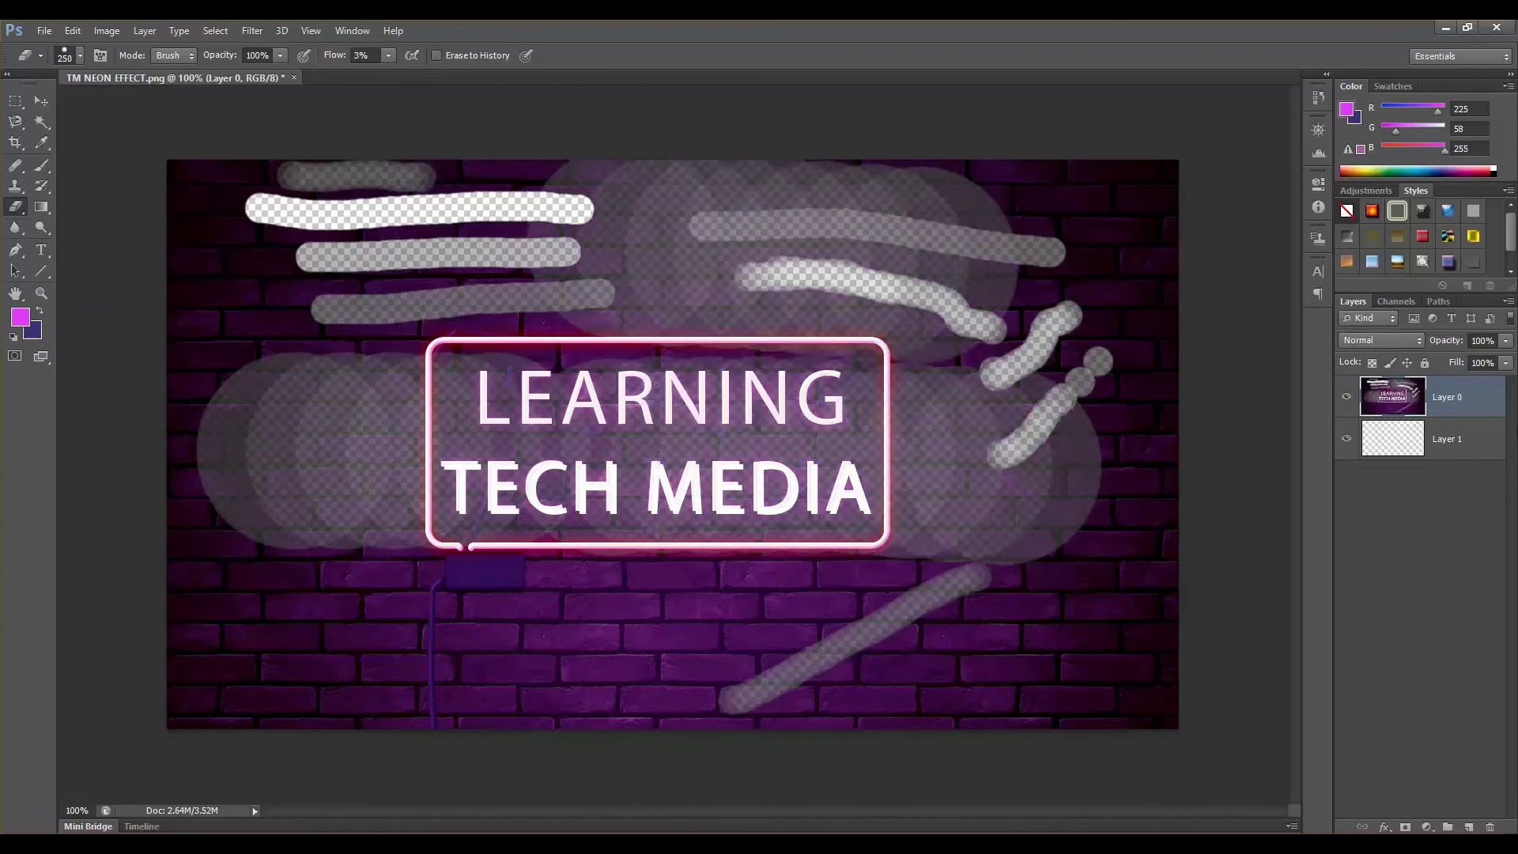
Make Layer 1 the active layer and hide the neon-sign Layer 0
{"action": "left_click", "coordinate": [1446, 439]}
{"action": "left_click", "coordinate": [1446, 404]}
{"action": "left_click", "coordinate": [1444, 441]}
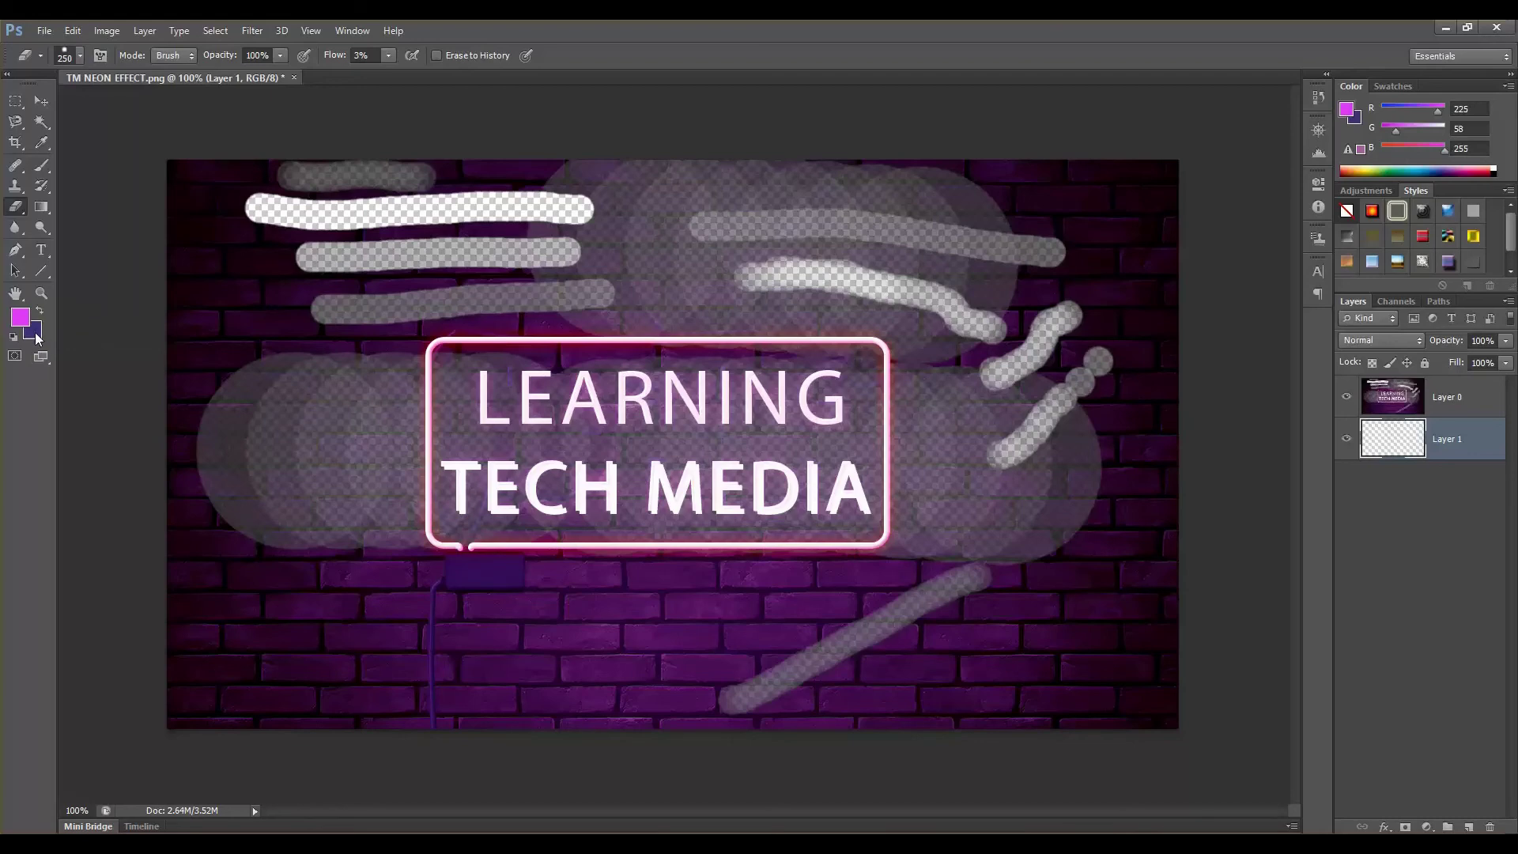
{"action": "left_click", "coordinate": [1348, 400]}
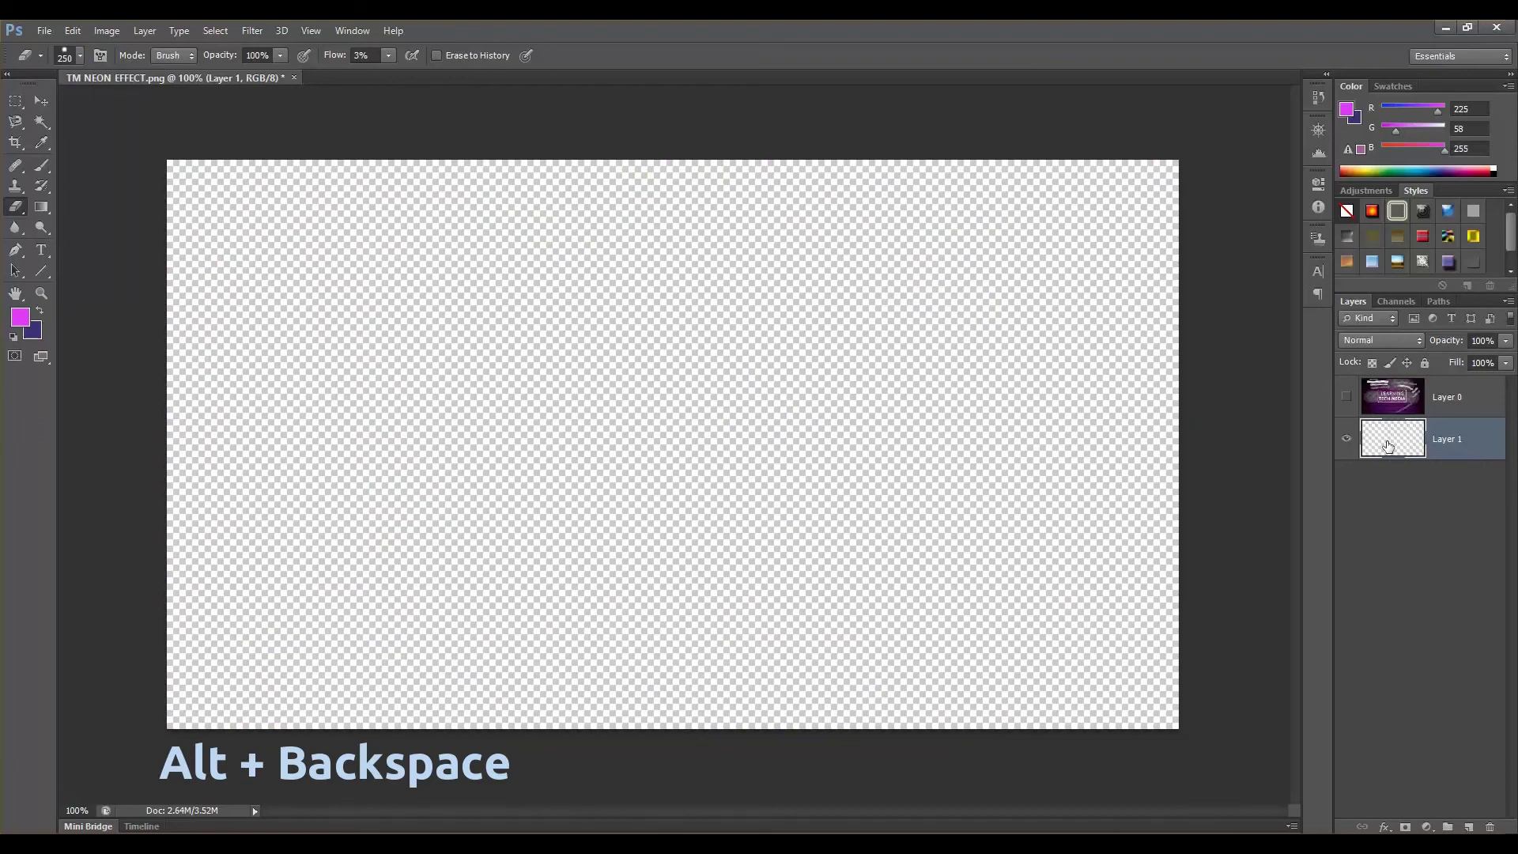
Fill Layer 1 with the dark indigo background colour instead of the magenta foreground
{"action": "key", "text": "alt+BackSpace"}
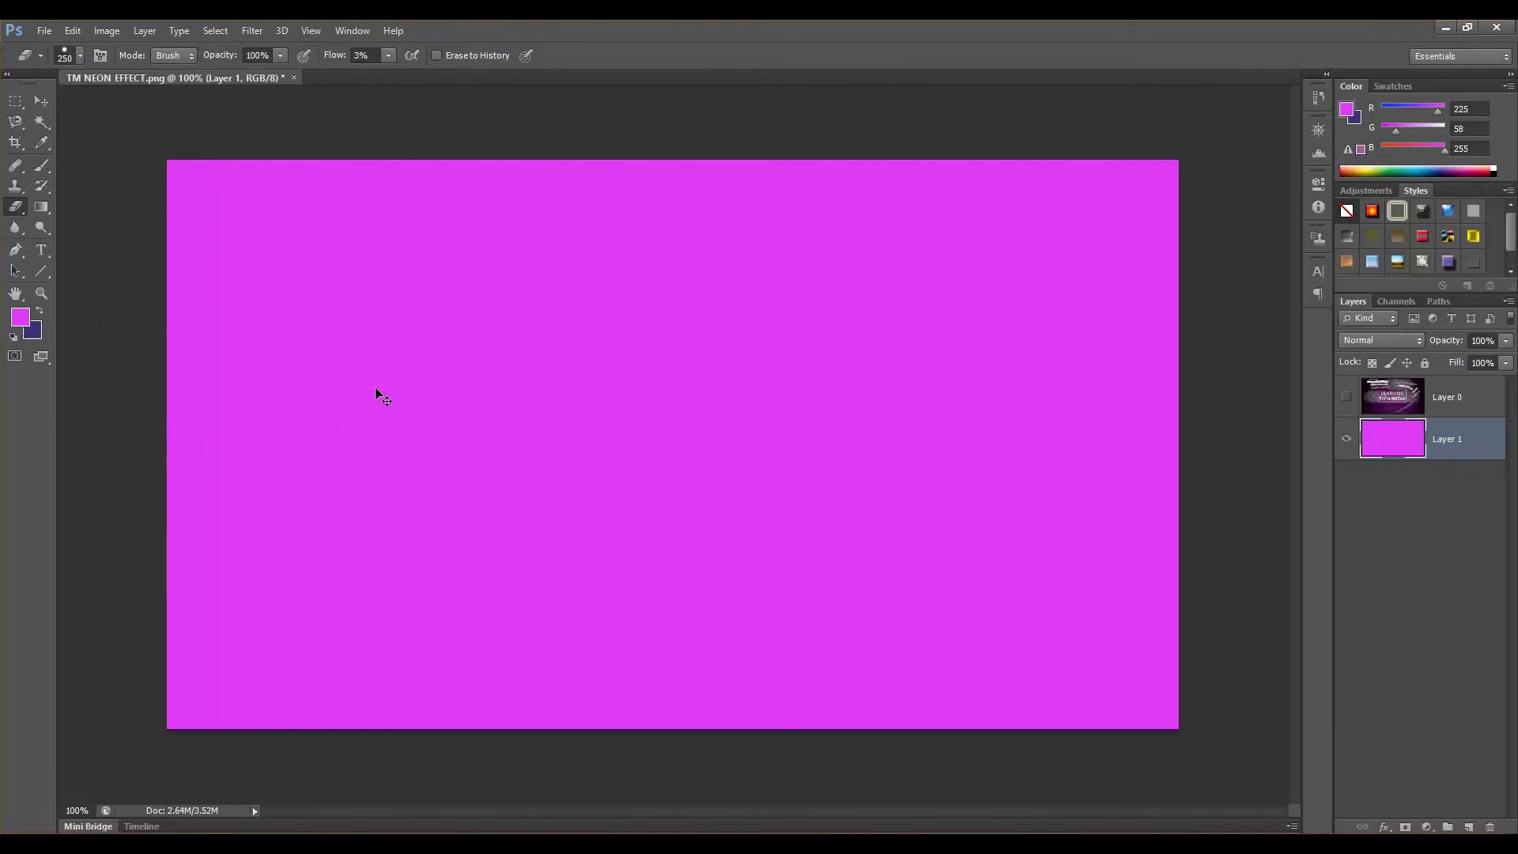
{"action": "key", "text": "ctrl+z"}
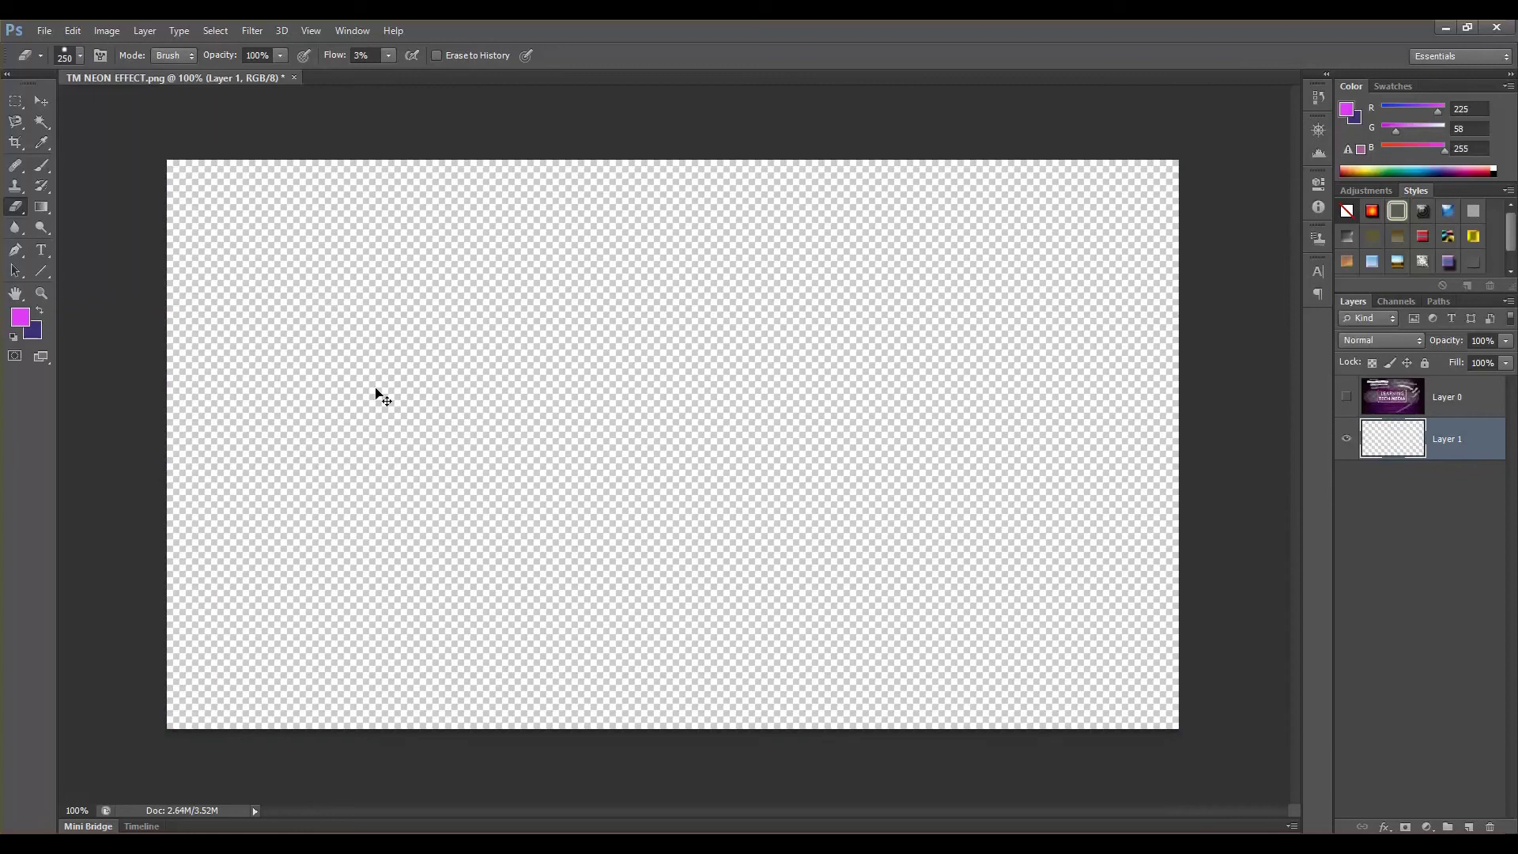
{"action": "key", "text": "ctrl+BackSpace"}
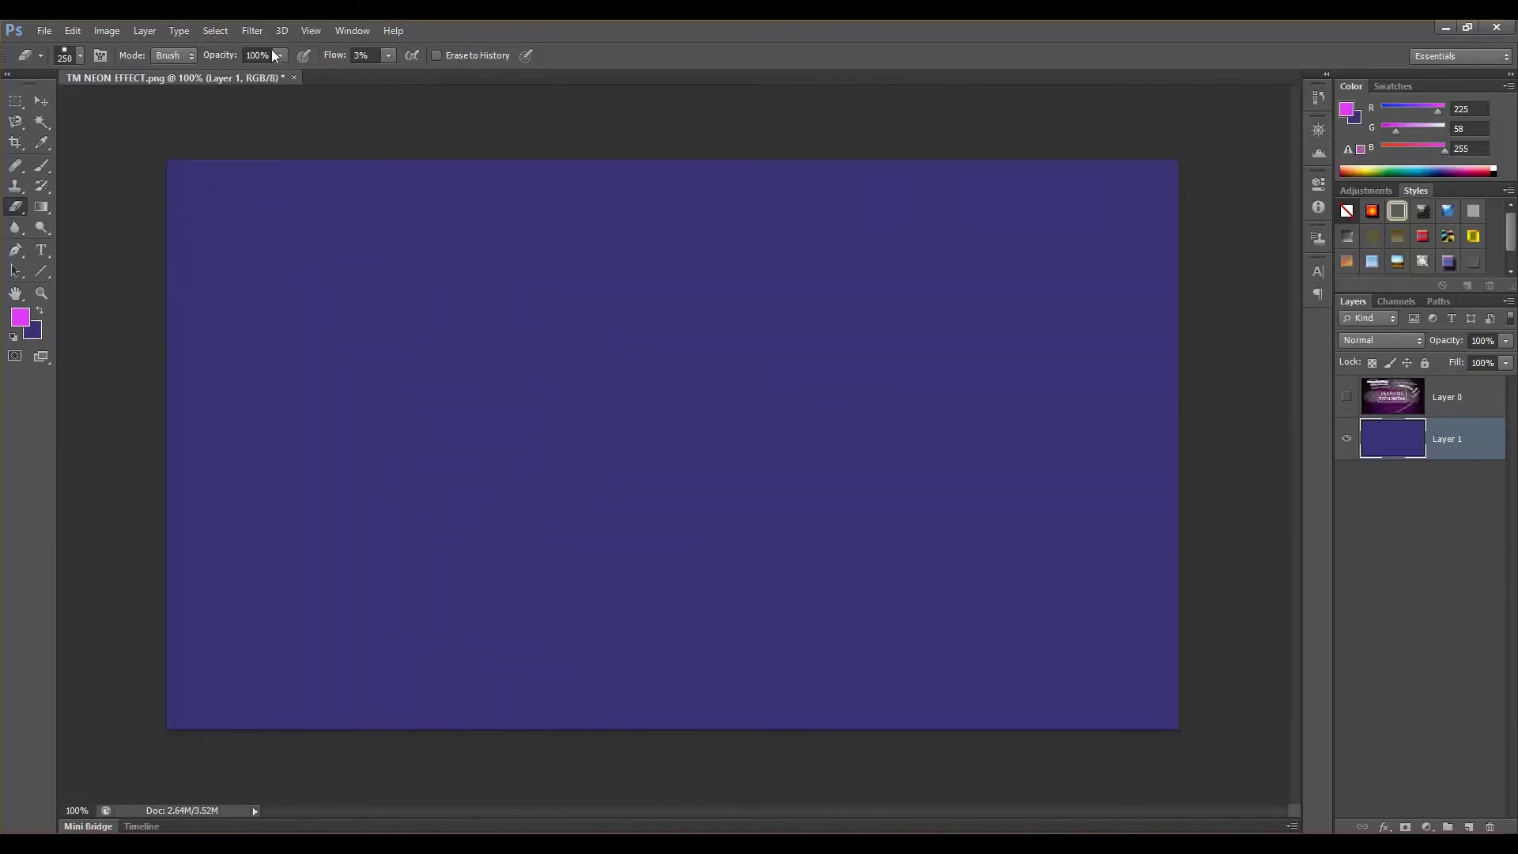
At 100% flow and 150 px, erase a hard-edged band near the top
{"action": "left_click", "coordinate": [389, 55]}
{"action": "key", "text": "bracketleft"}
{"action": "key", "text": "bracketleft"}
{"action": "key", "text": "bracketleft"}
{"action": "left_click_drag", "start_coordinate": [348, 282], "coordinate": [625, 267]}
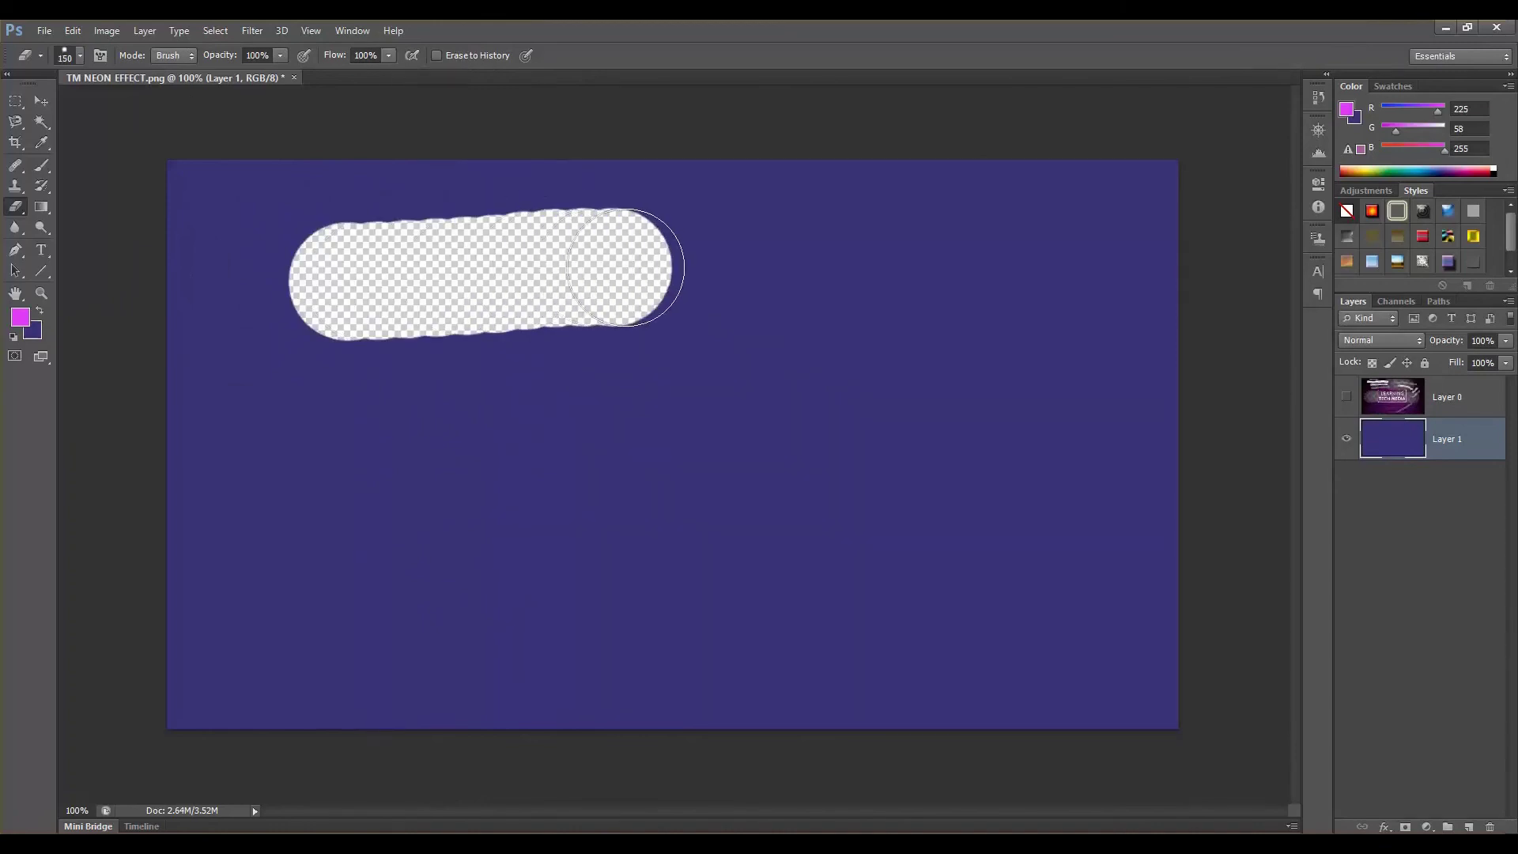
At 2% flow, erase a faint band below it and zoom to 200% to inspect the edges
{"action": "left_click", "coordinate": [387, 56]}
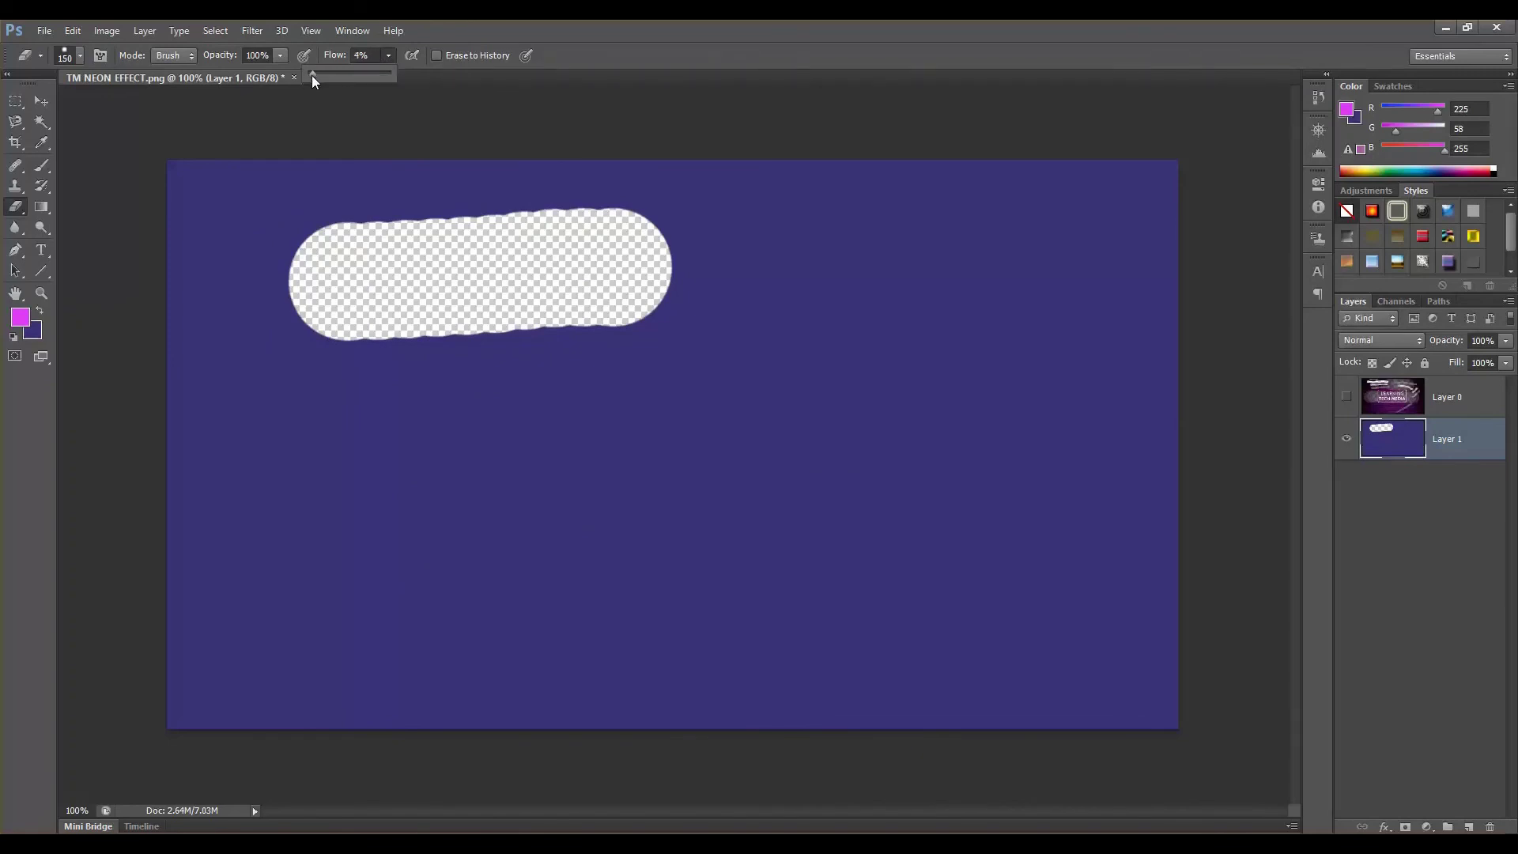
{"action": "mouse_move", "coordinate": [301, 446]}
{"action": "left_mouse_down"}
{"action": "mouse_move", "coordinate": [542, 428]}
{"action": "mouse_move", "coordinate": [898, 367]}
{"action": "left_mouse_up"}
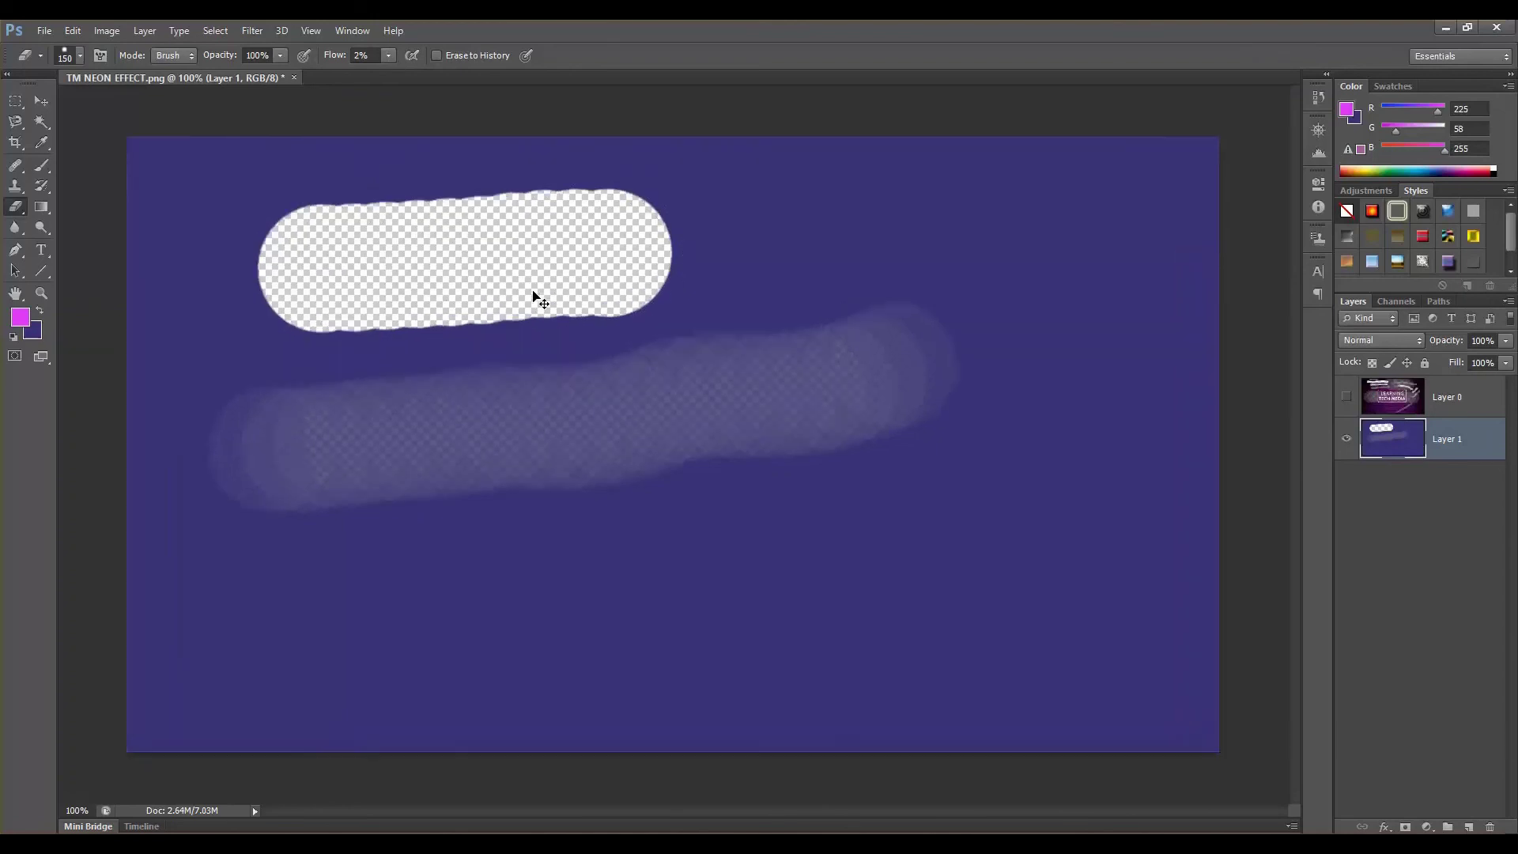
{"action": "key", "text": "ctrl+plus"}
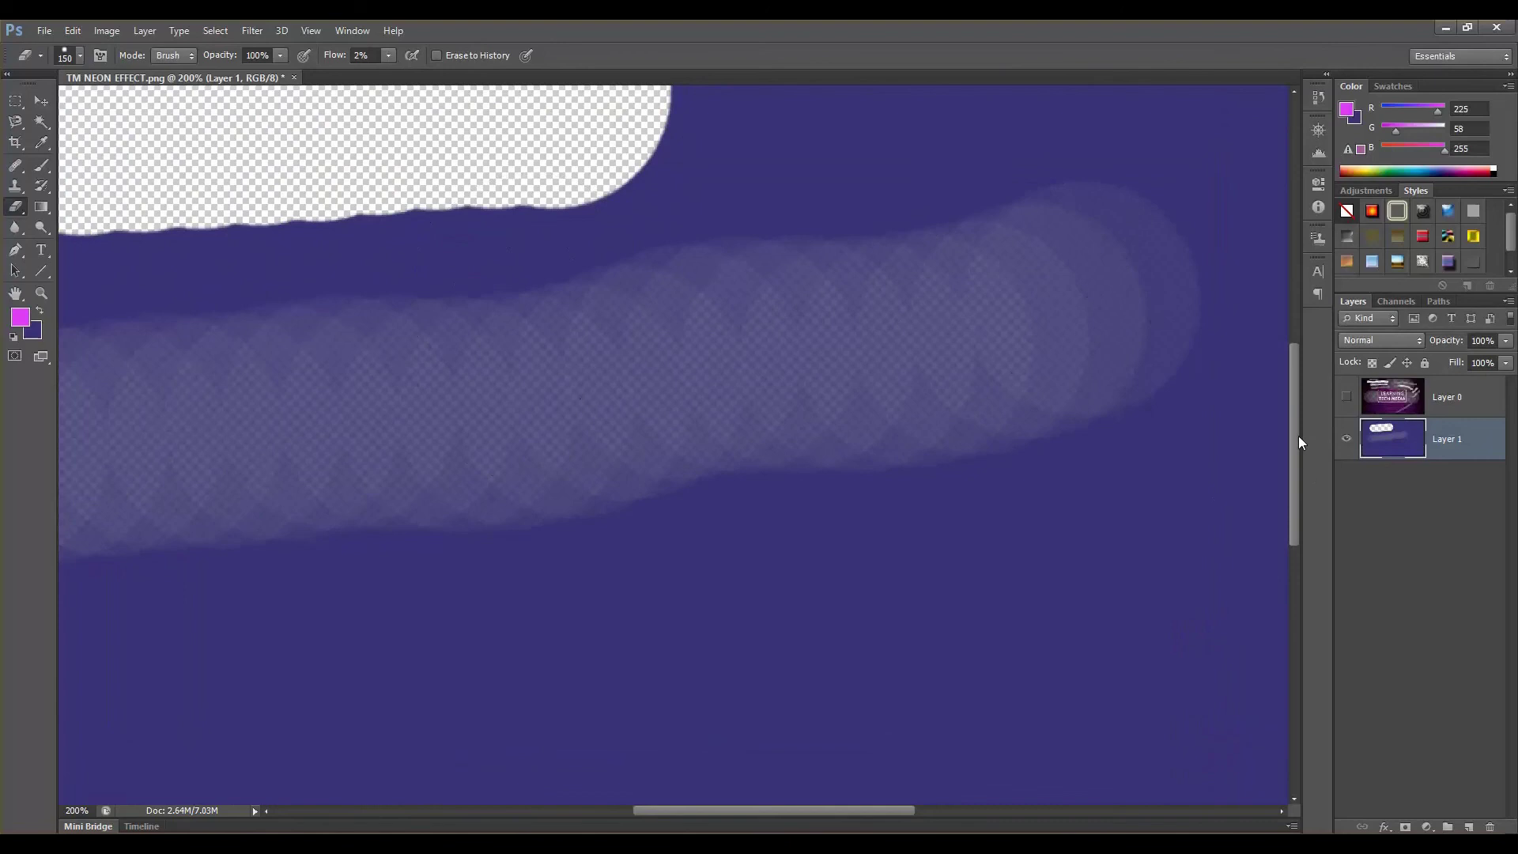
{"action": "left_click_drag", "start_coordinate": [1298, 435], "coordinate": [1301, 374]}
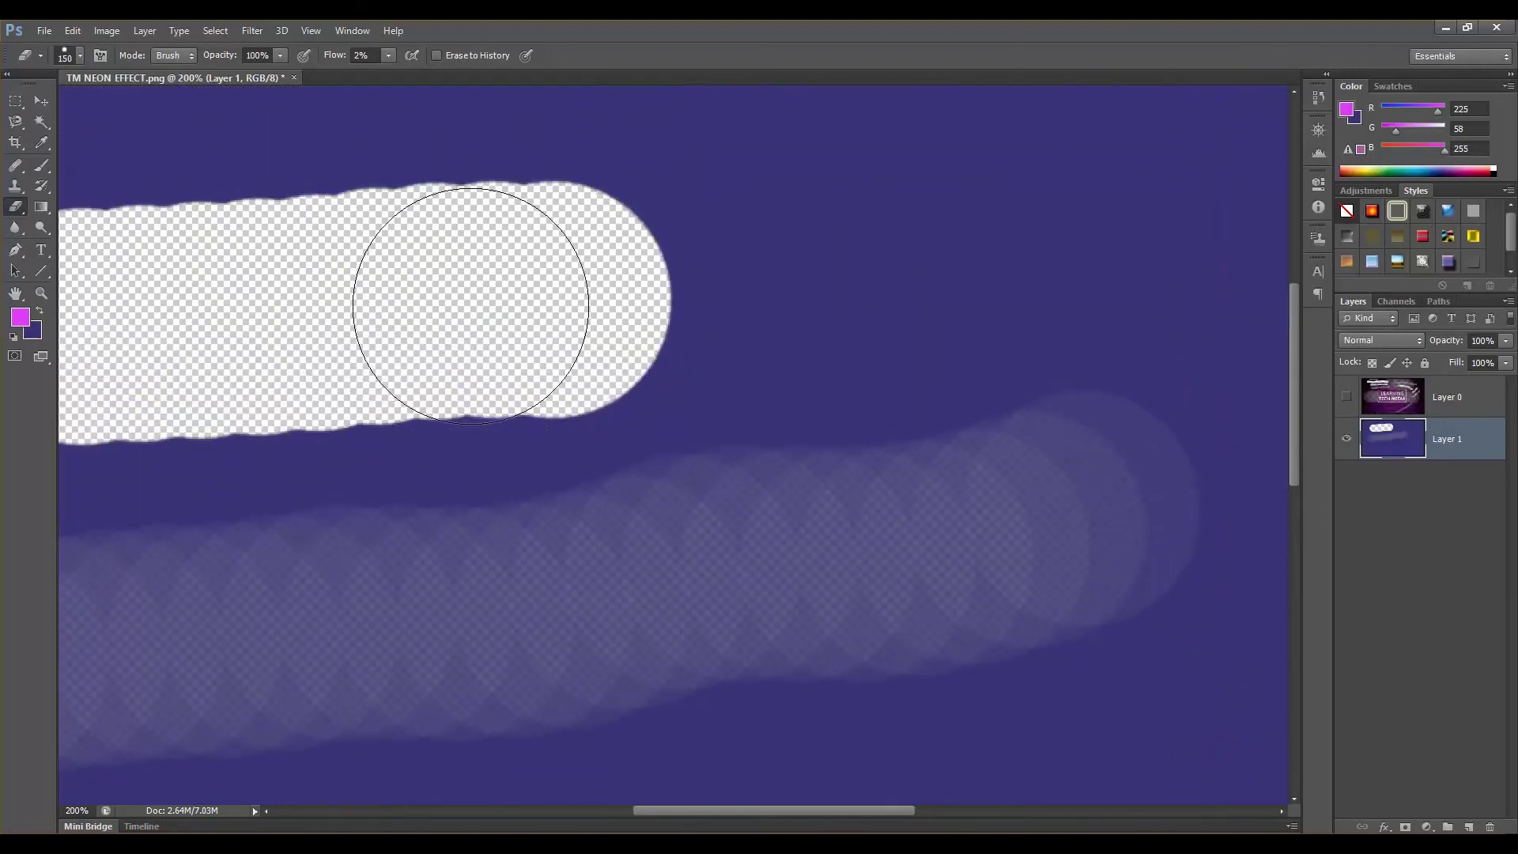